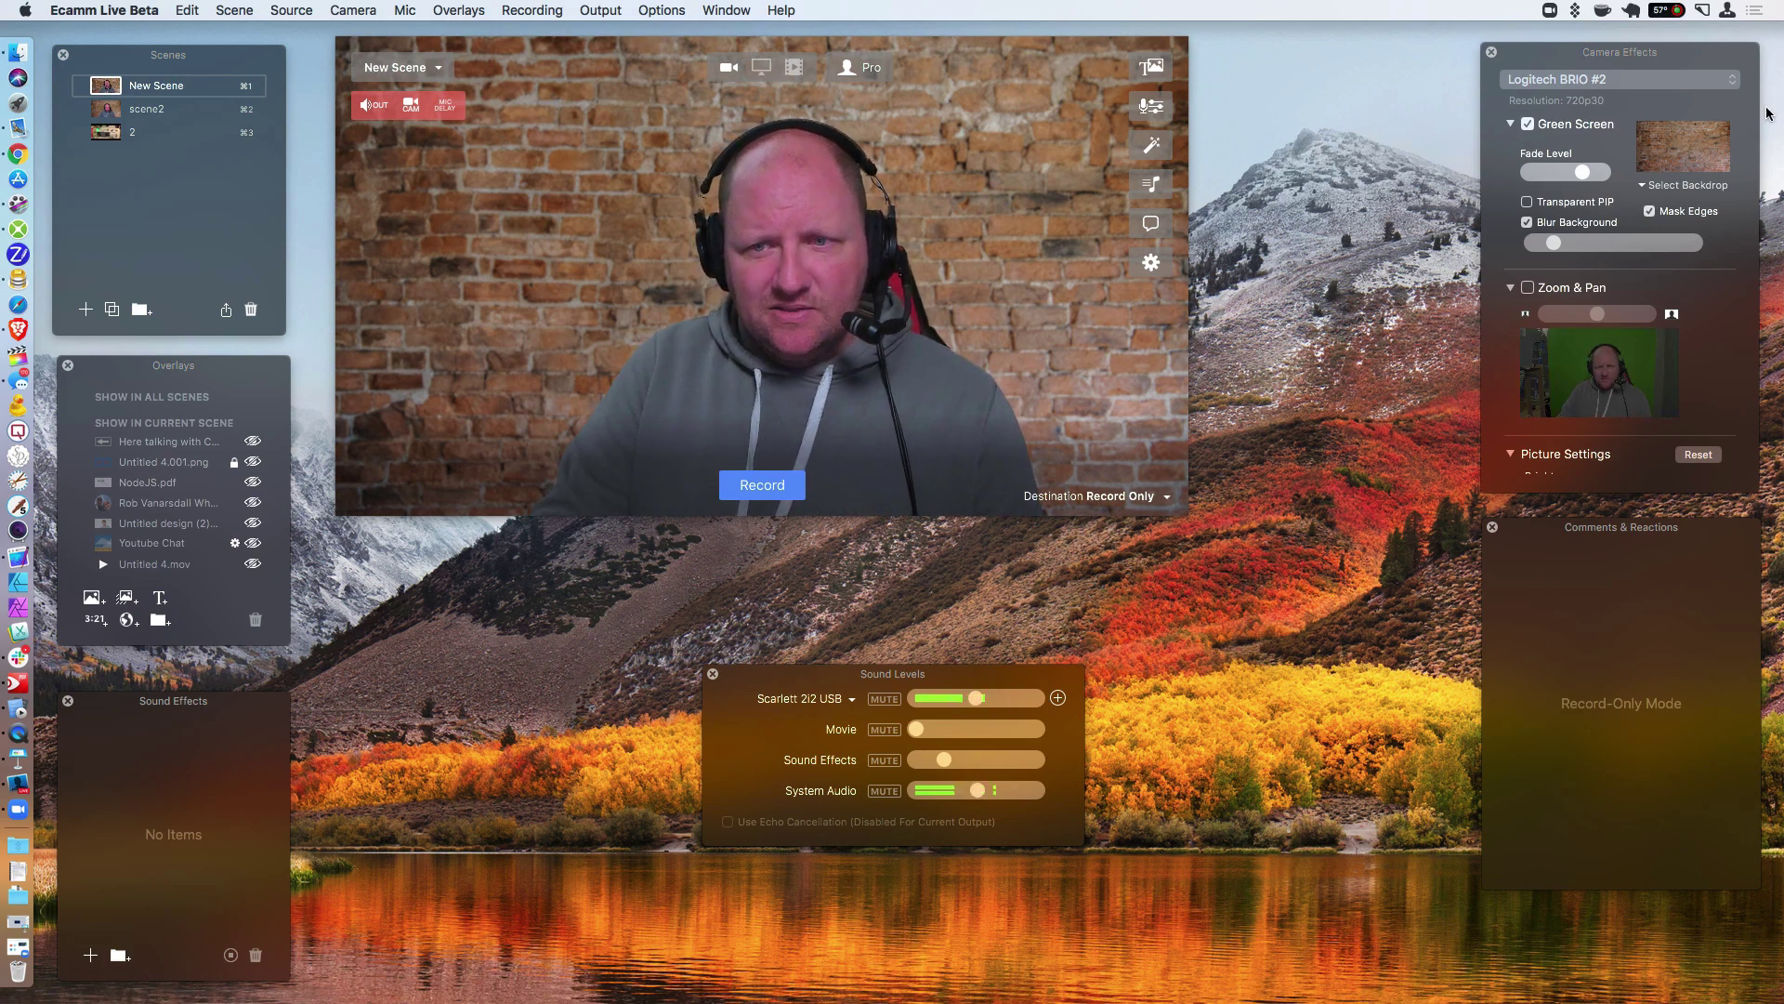
Drag the Zoom meeting window from the right over Ecamm's preview and make Zoom active.
left_click(1583, 175)
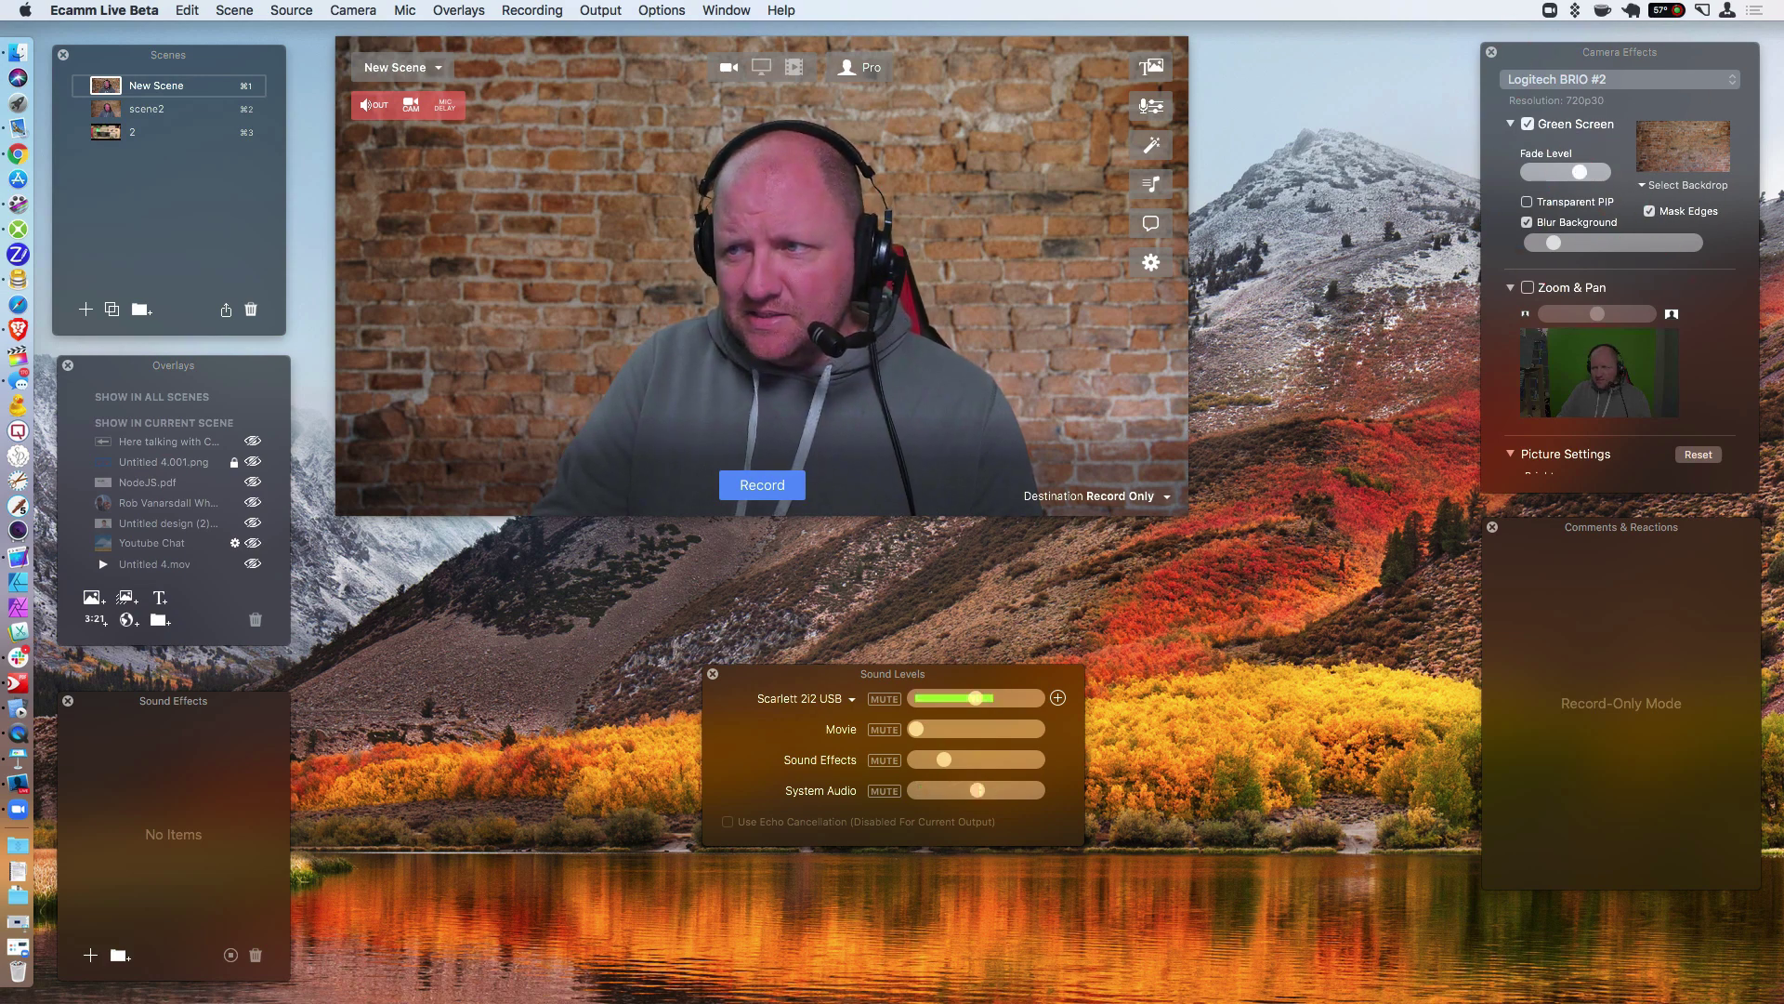
left_click_drag(1783, 107, 704, 29)
left_click(703, 29)
mouse_move(934, 113)
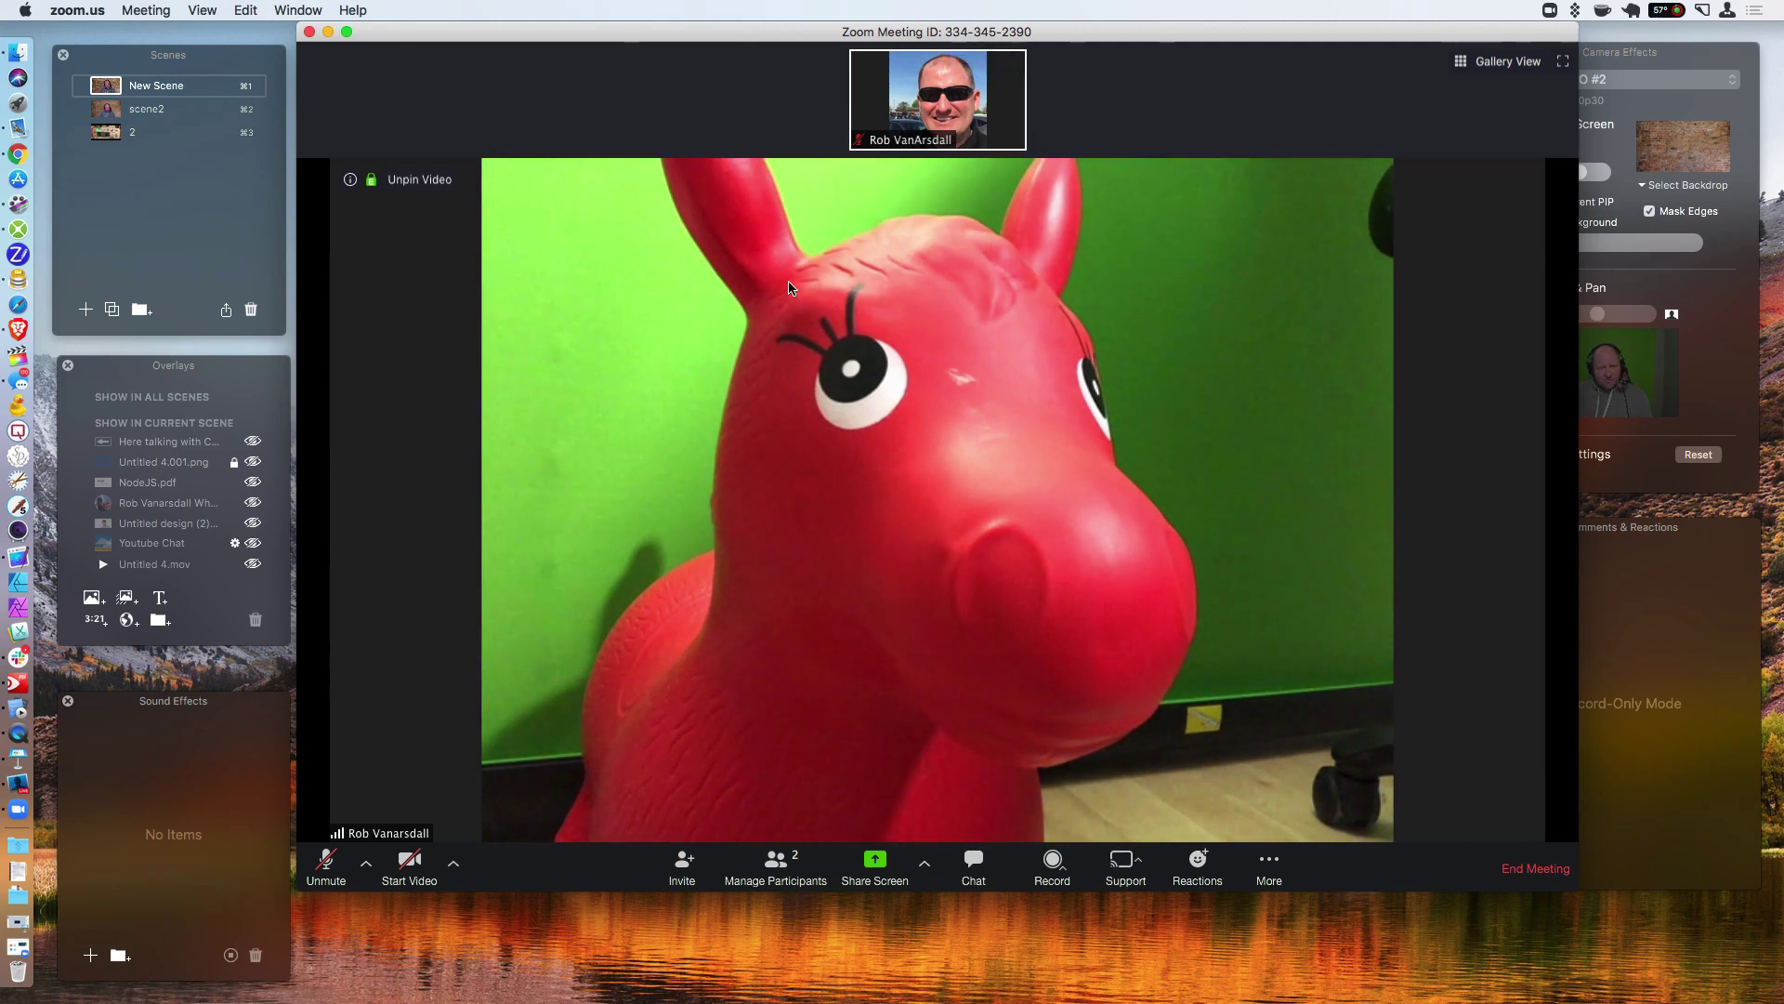
Start your video from the Zoom meeting toolbar.
left_click(420, 870)
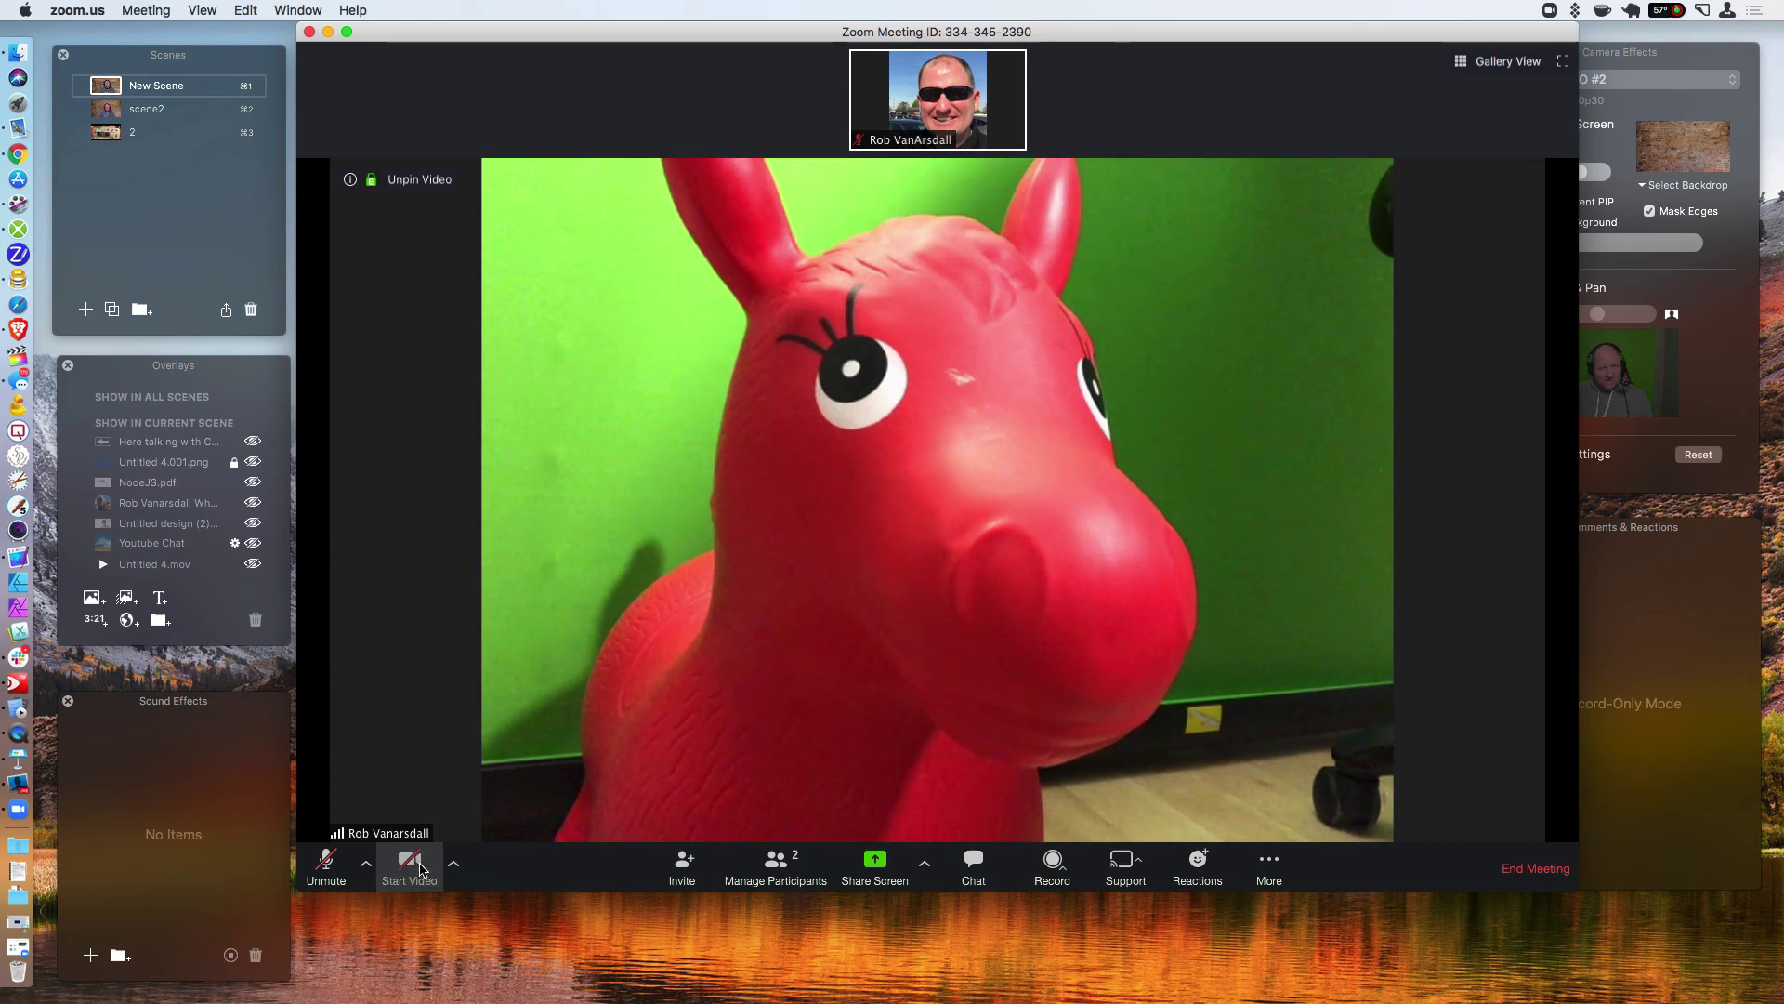
left_click(420, 870)
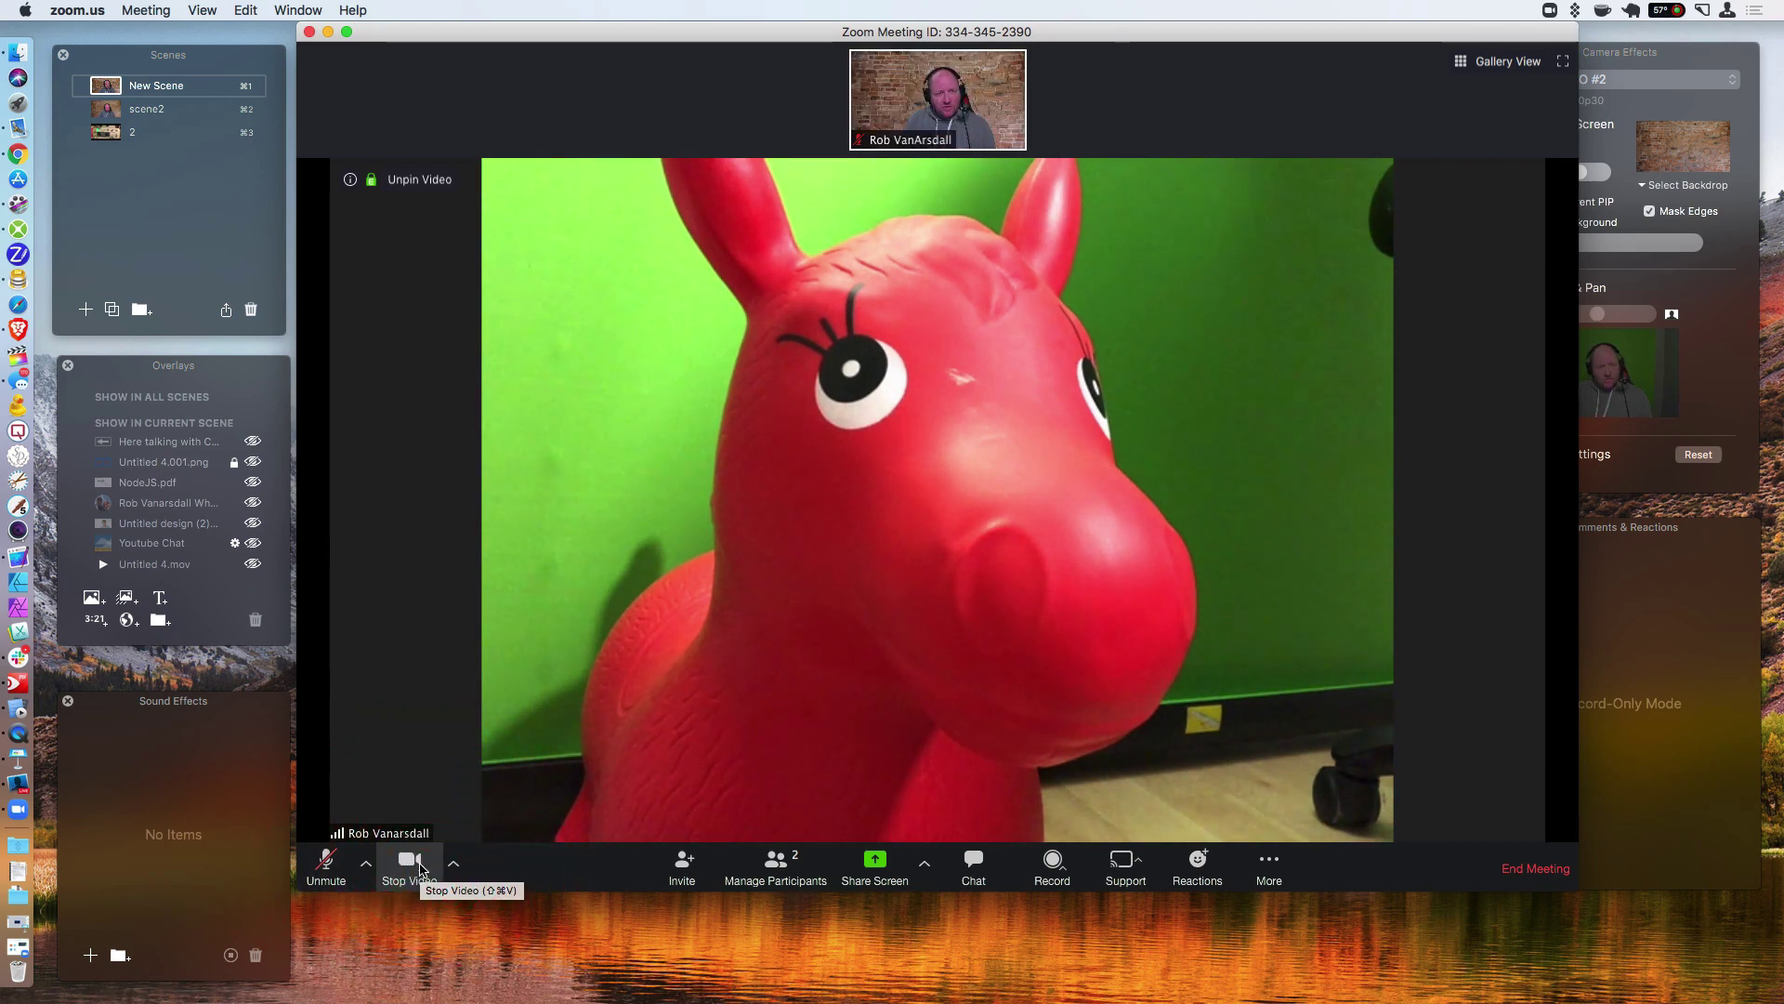
mouse_move(1013, 96)
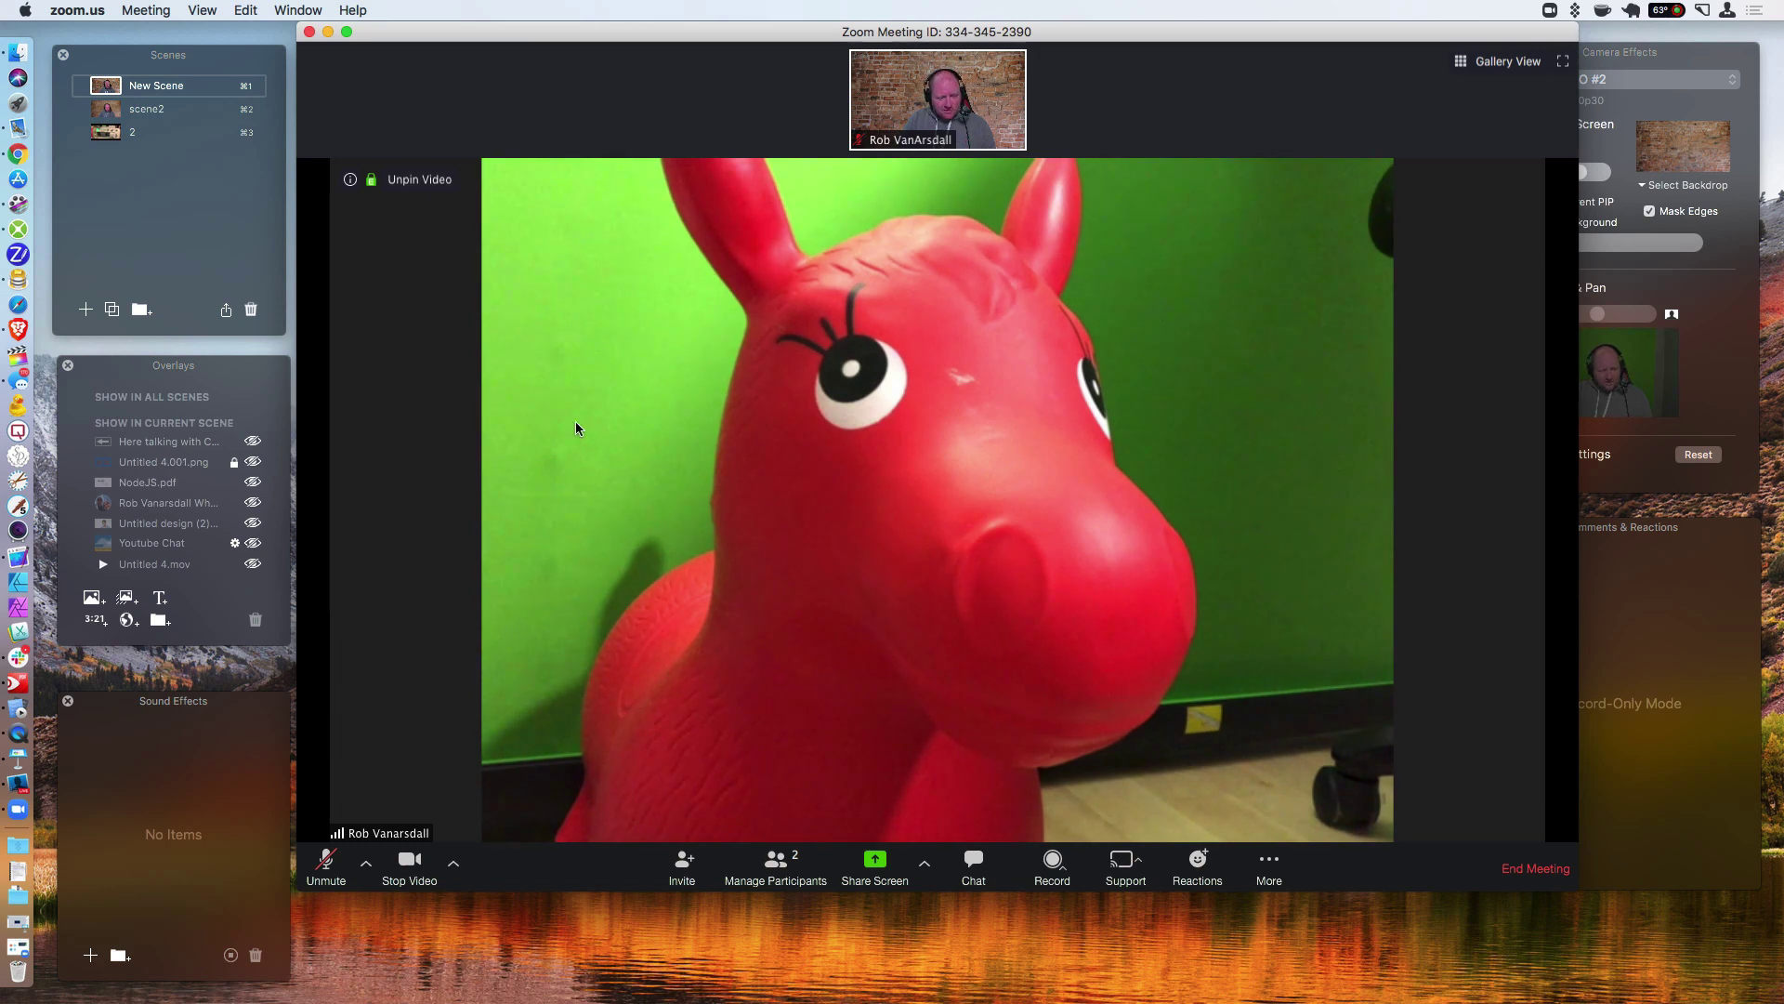
Back in Ecamm Live, rename New Scene to 'Zoom'.
left_click(17, 783)
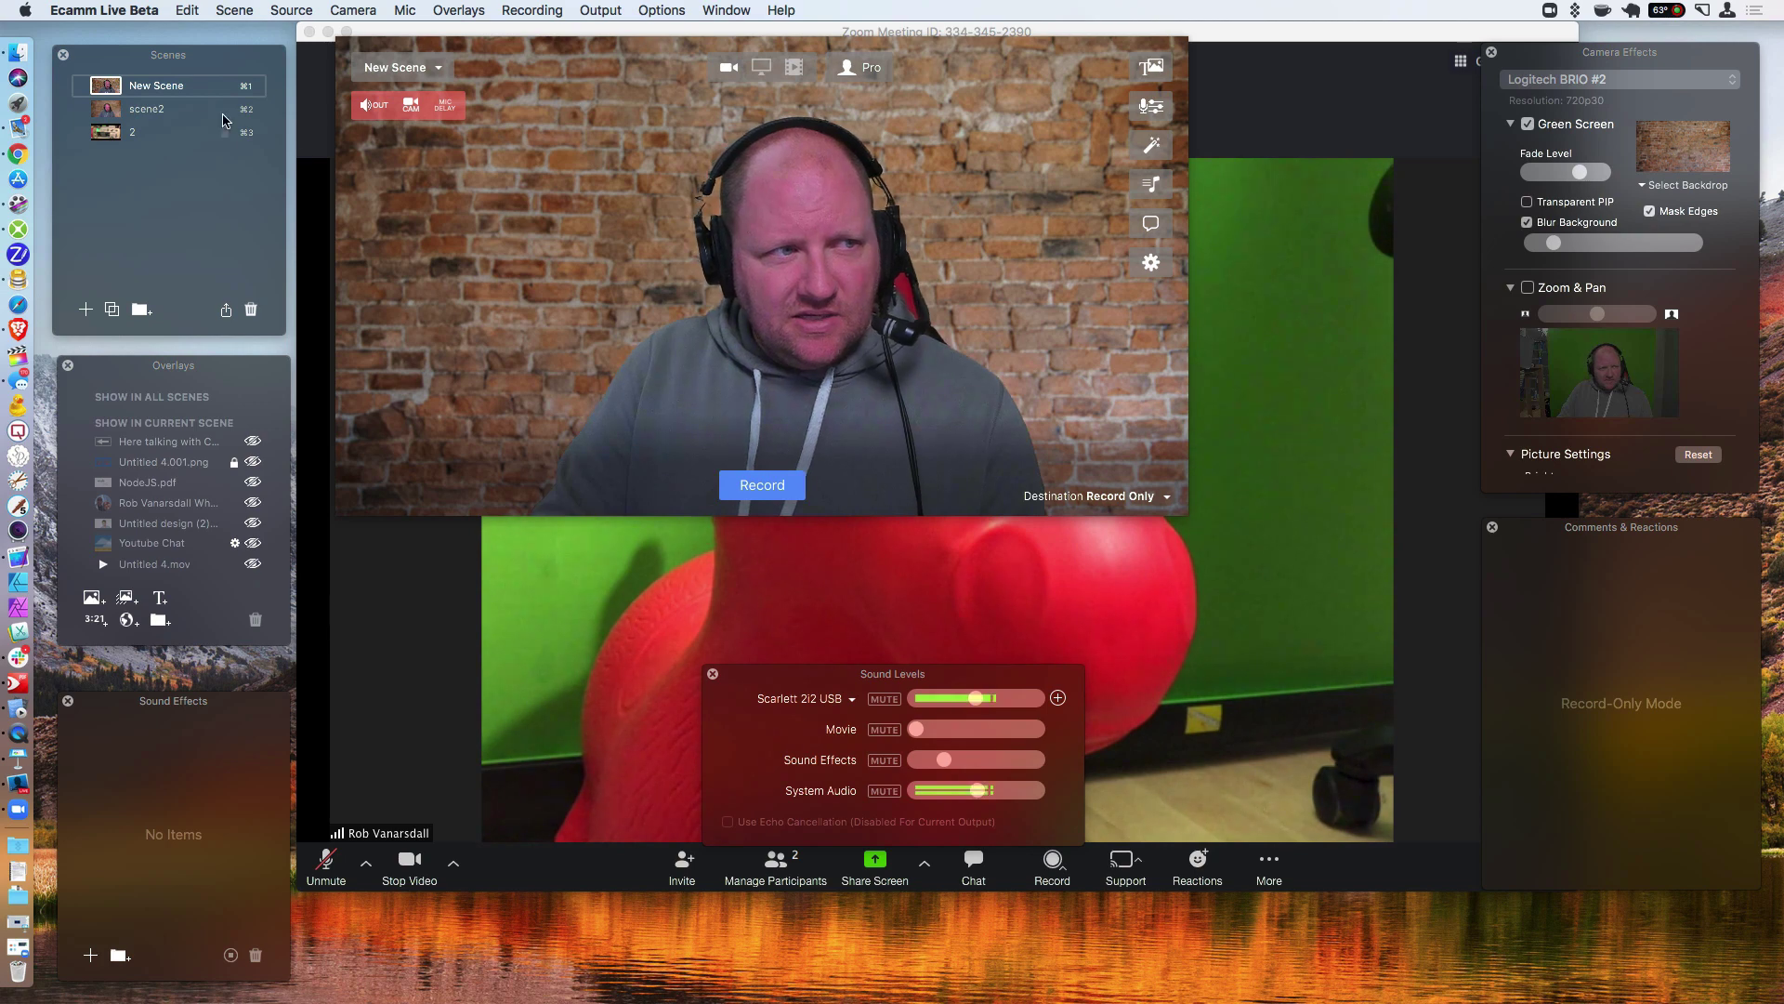
mouse_move(158, 93)
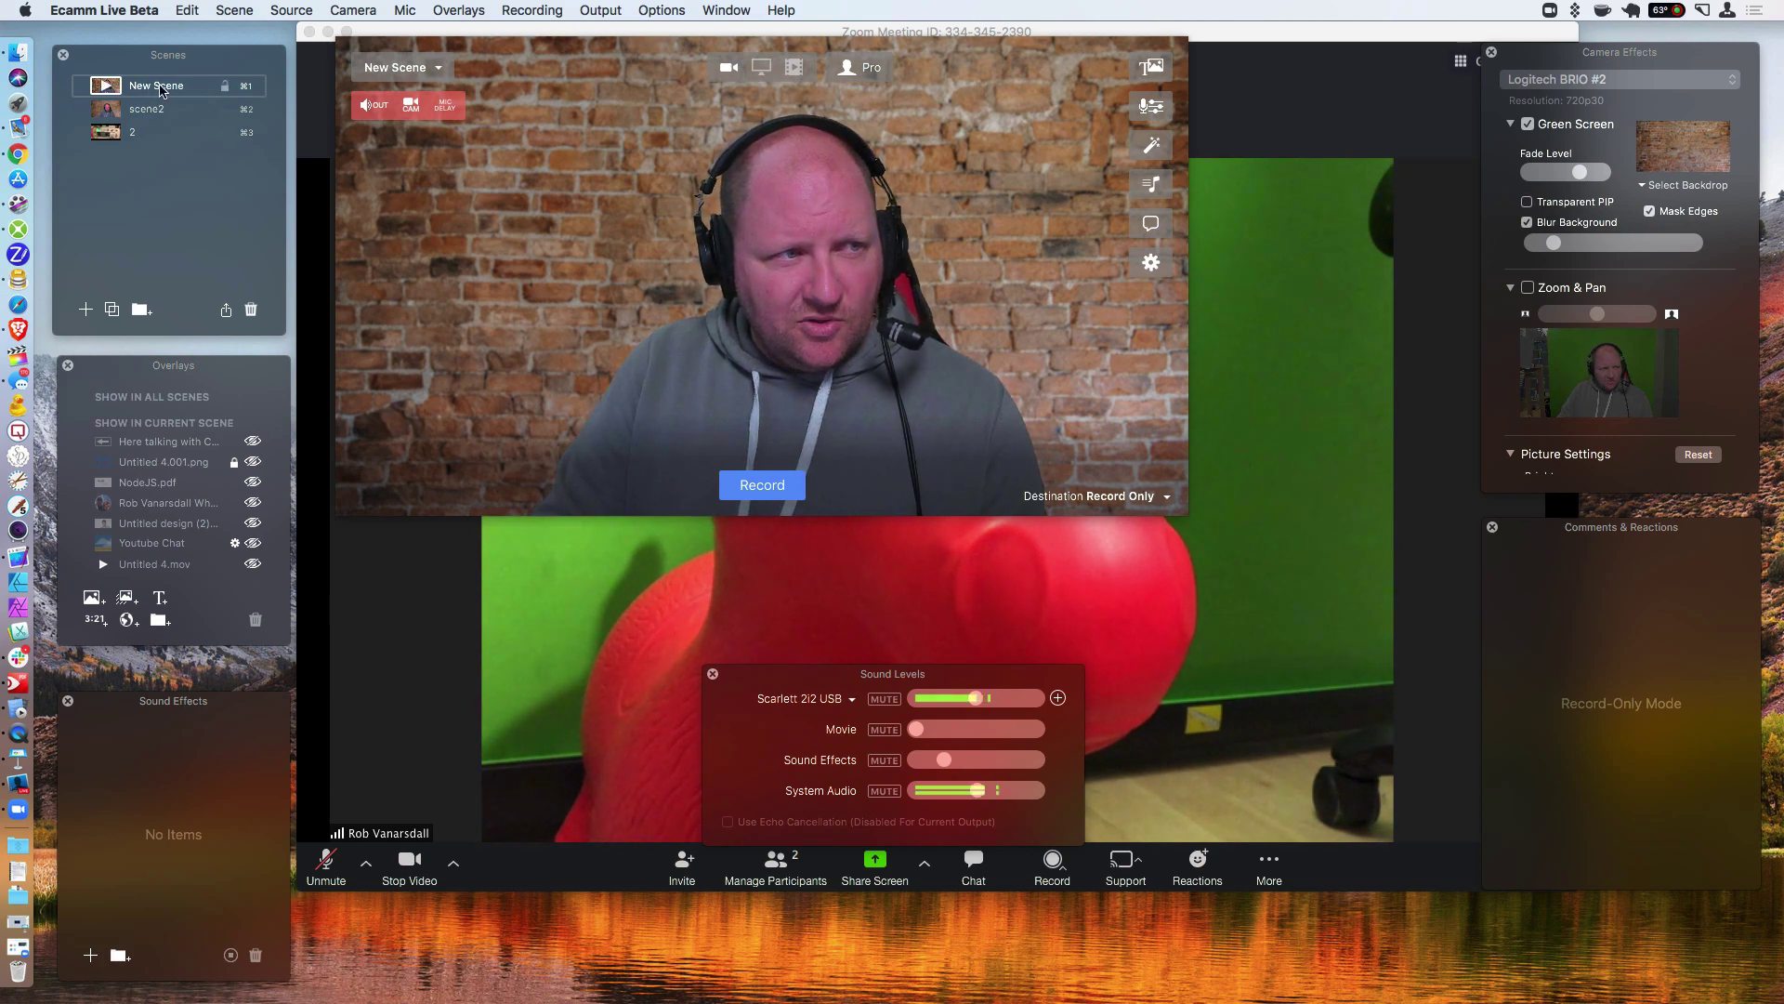
left_click(162, 87)
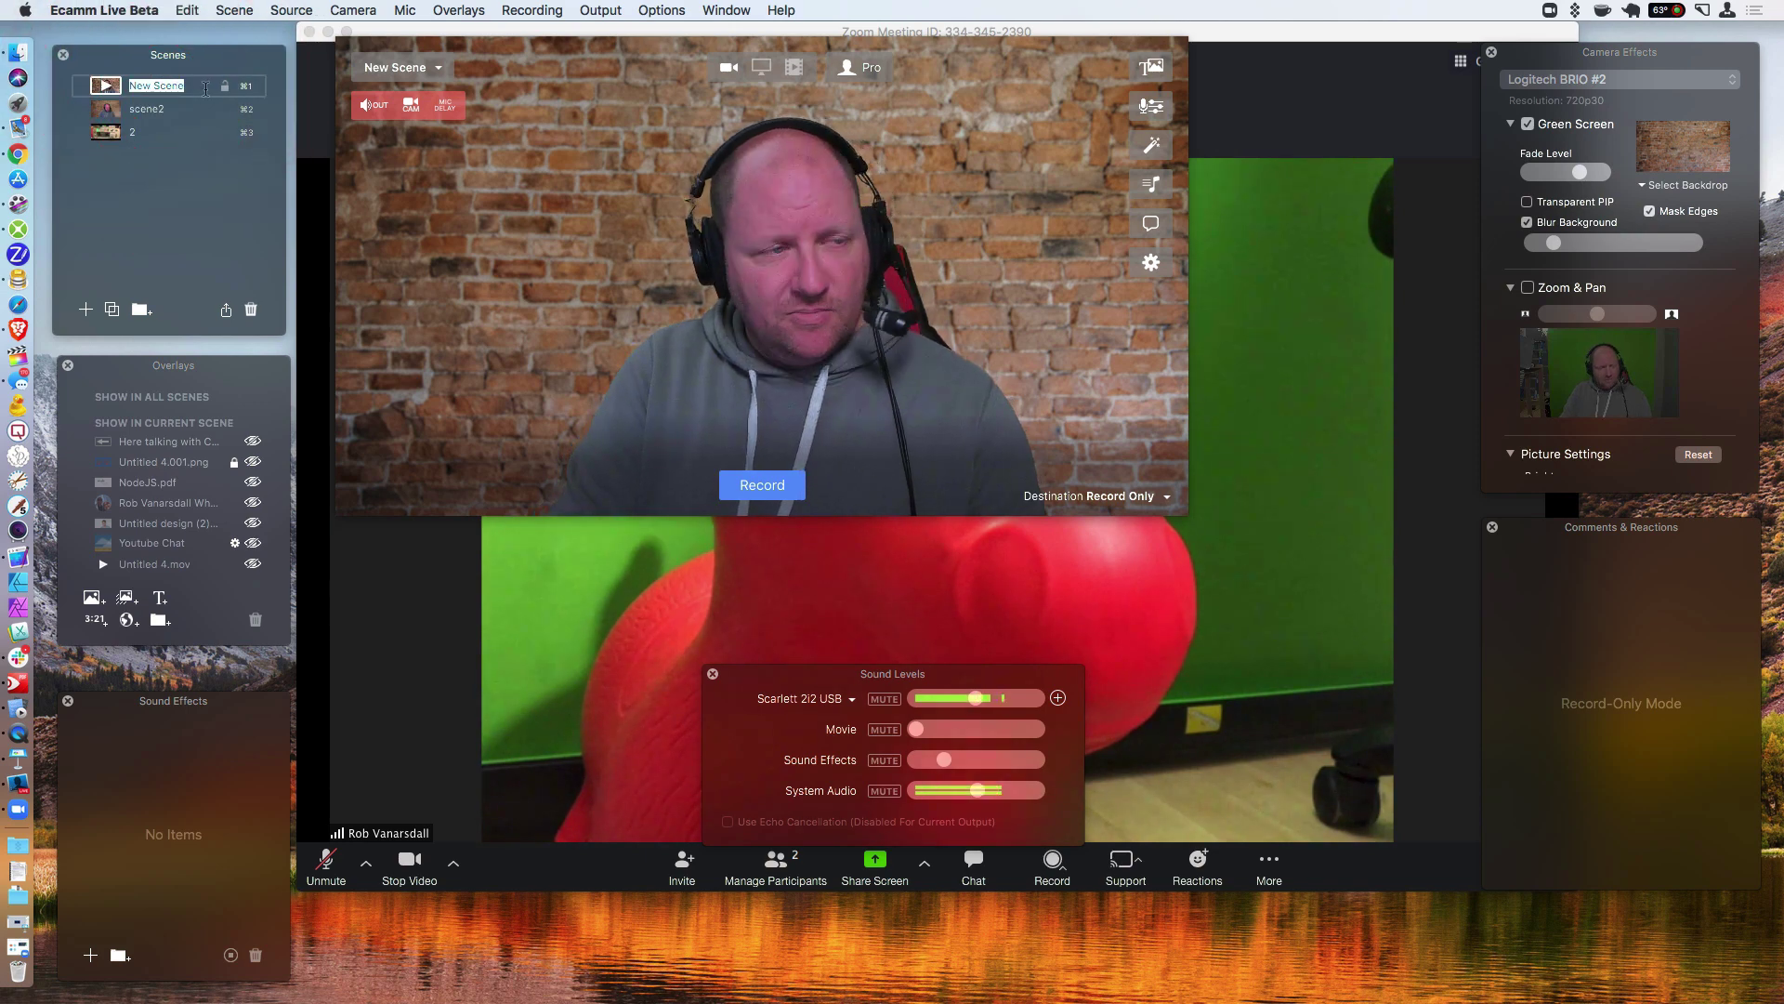
type("Zoom")
key("Return")
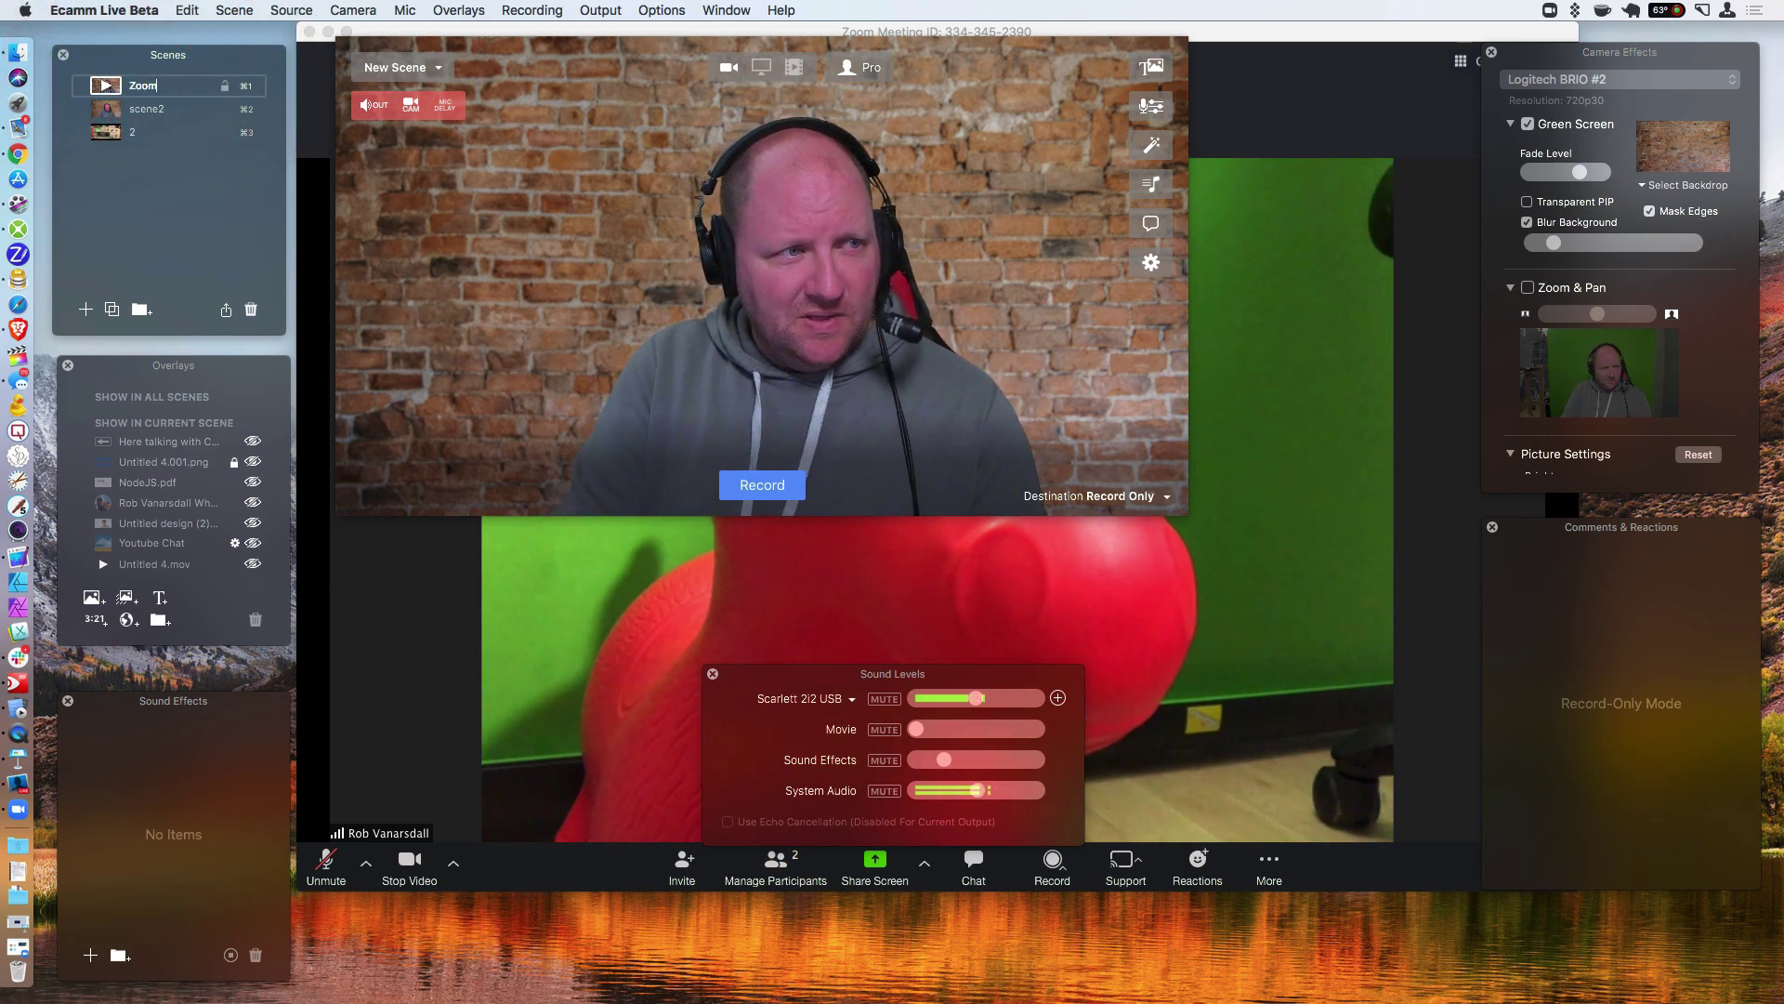
Set the scene's source to Share Screen, showing the zoom.us app.
left_click(761, 68)
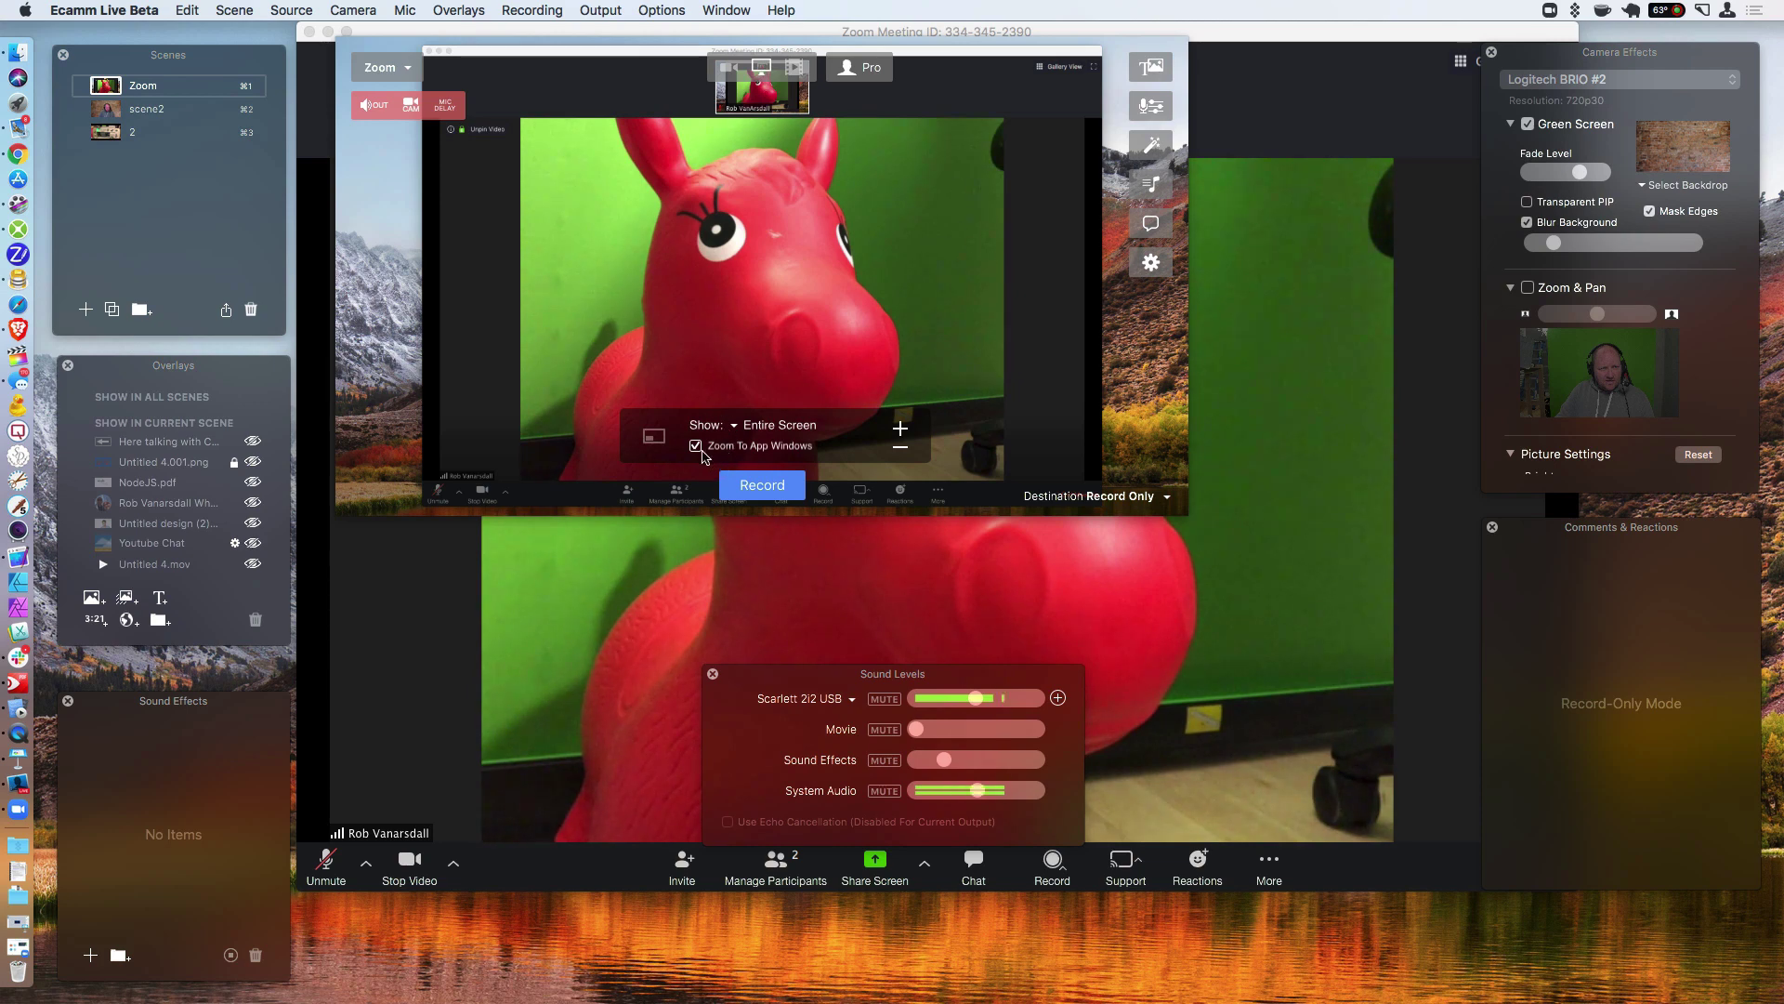
left_click(738, 430)
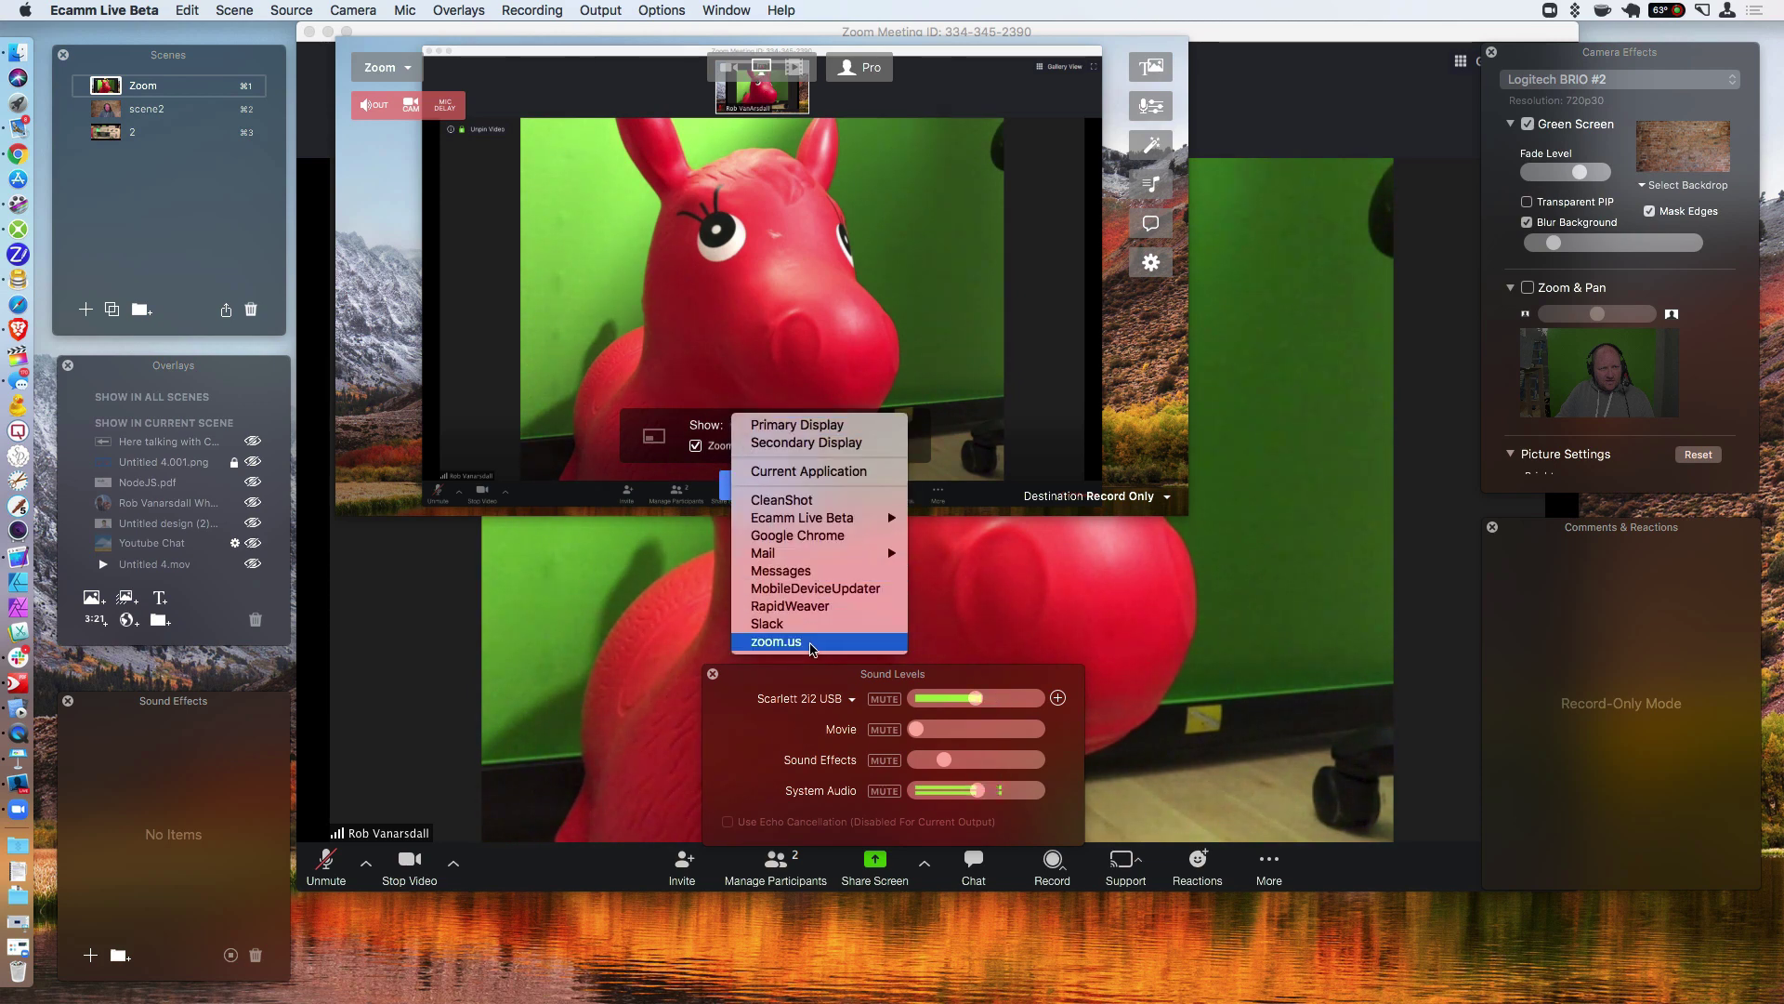
left_click(812, 643)
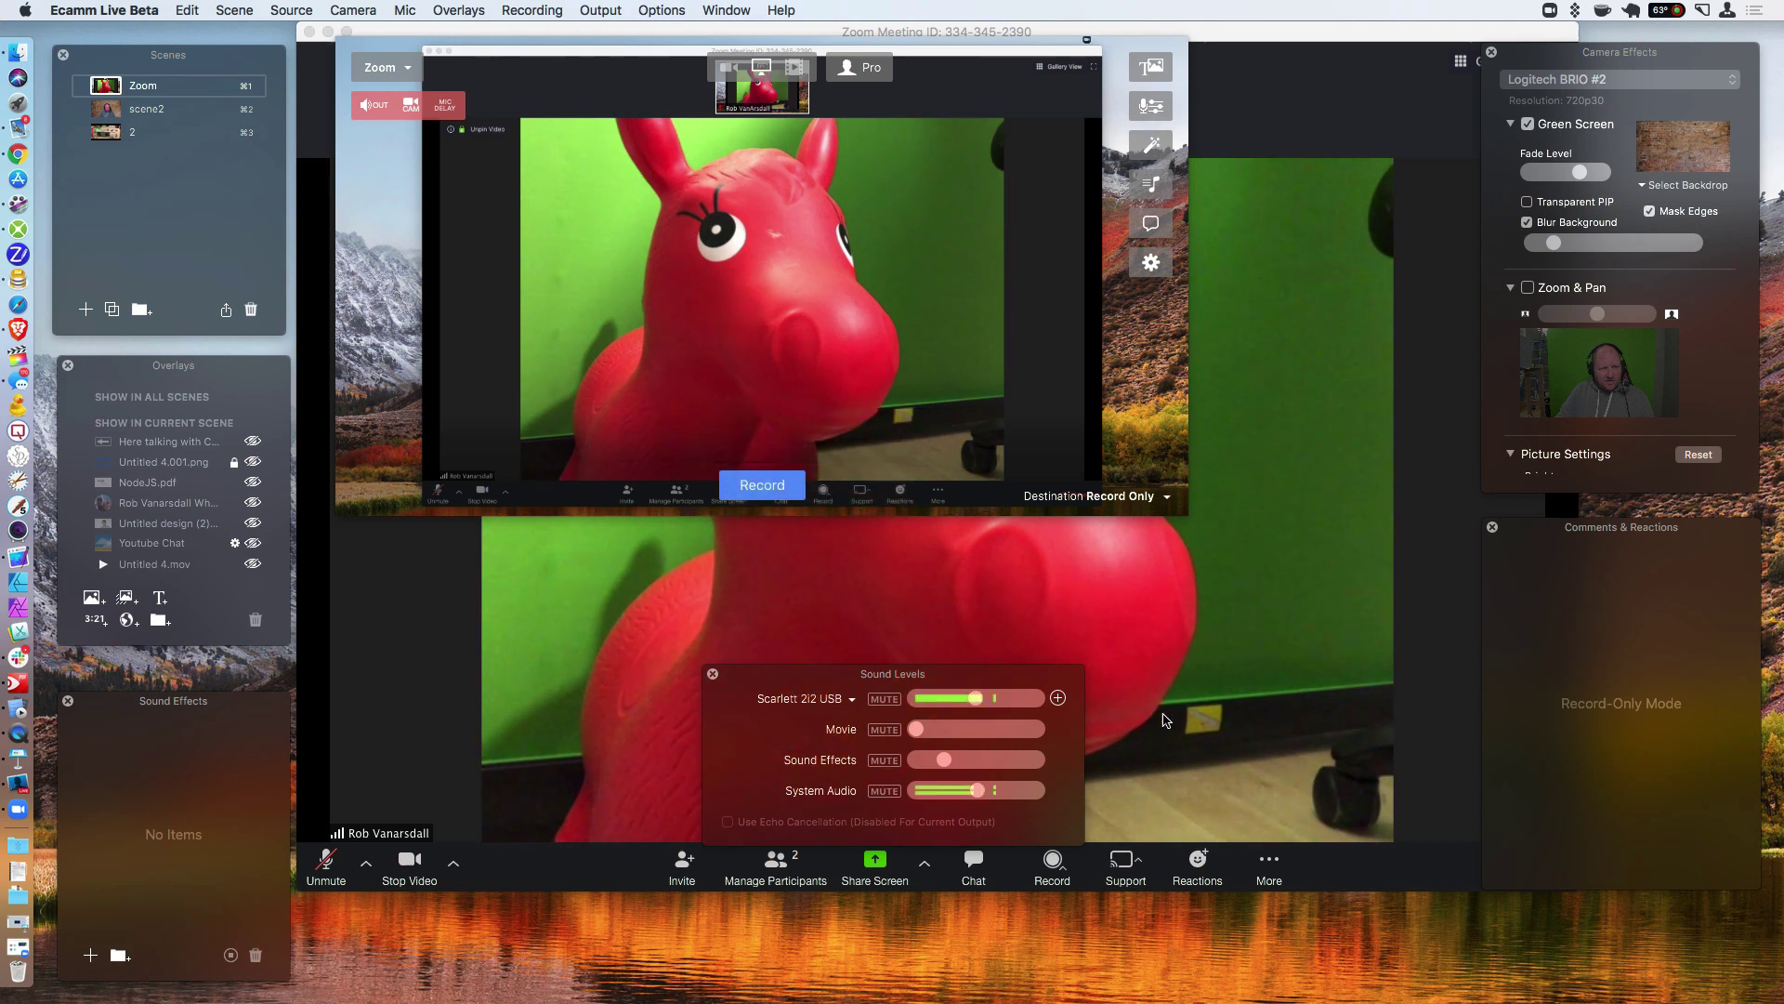
mouse_move(790, 451)
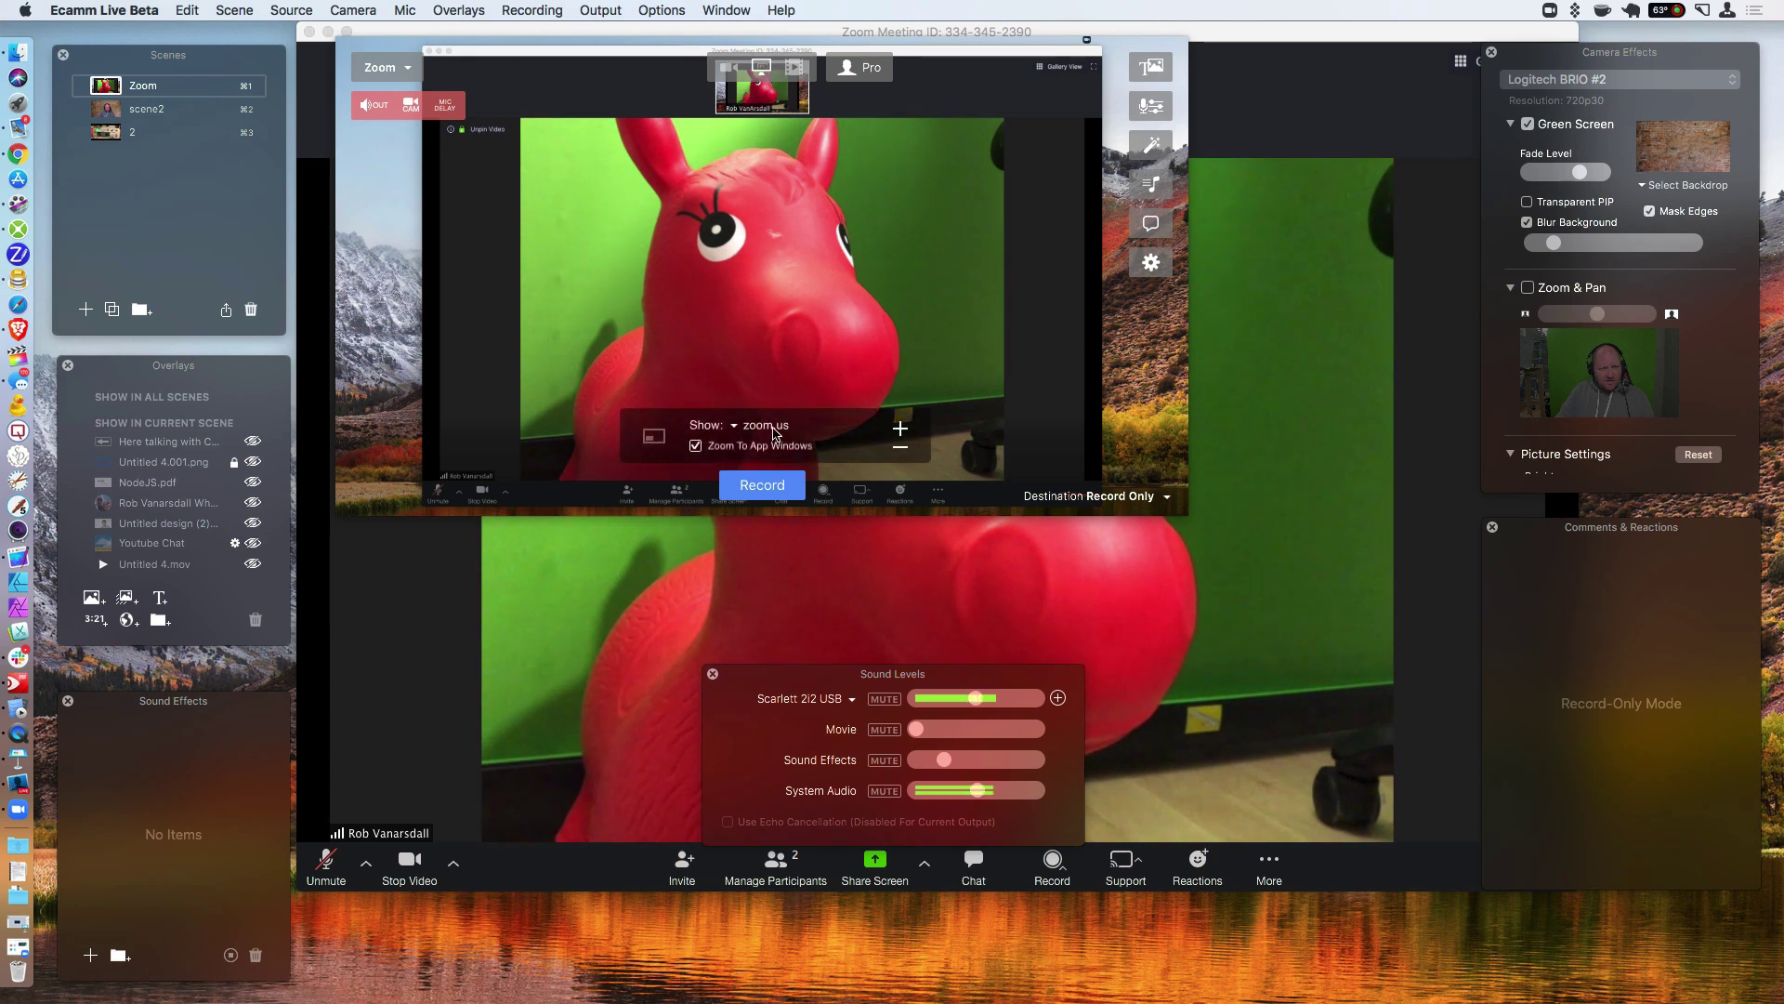
left_click(773, 430)
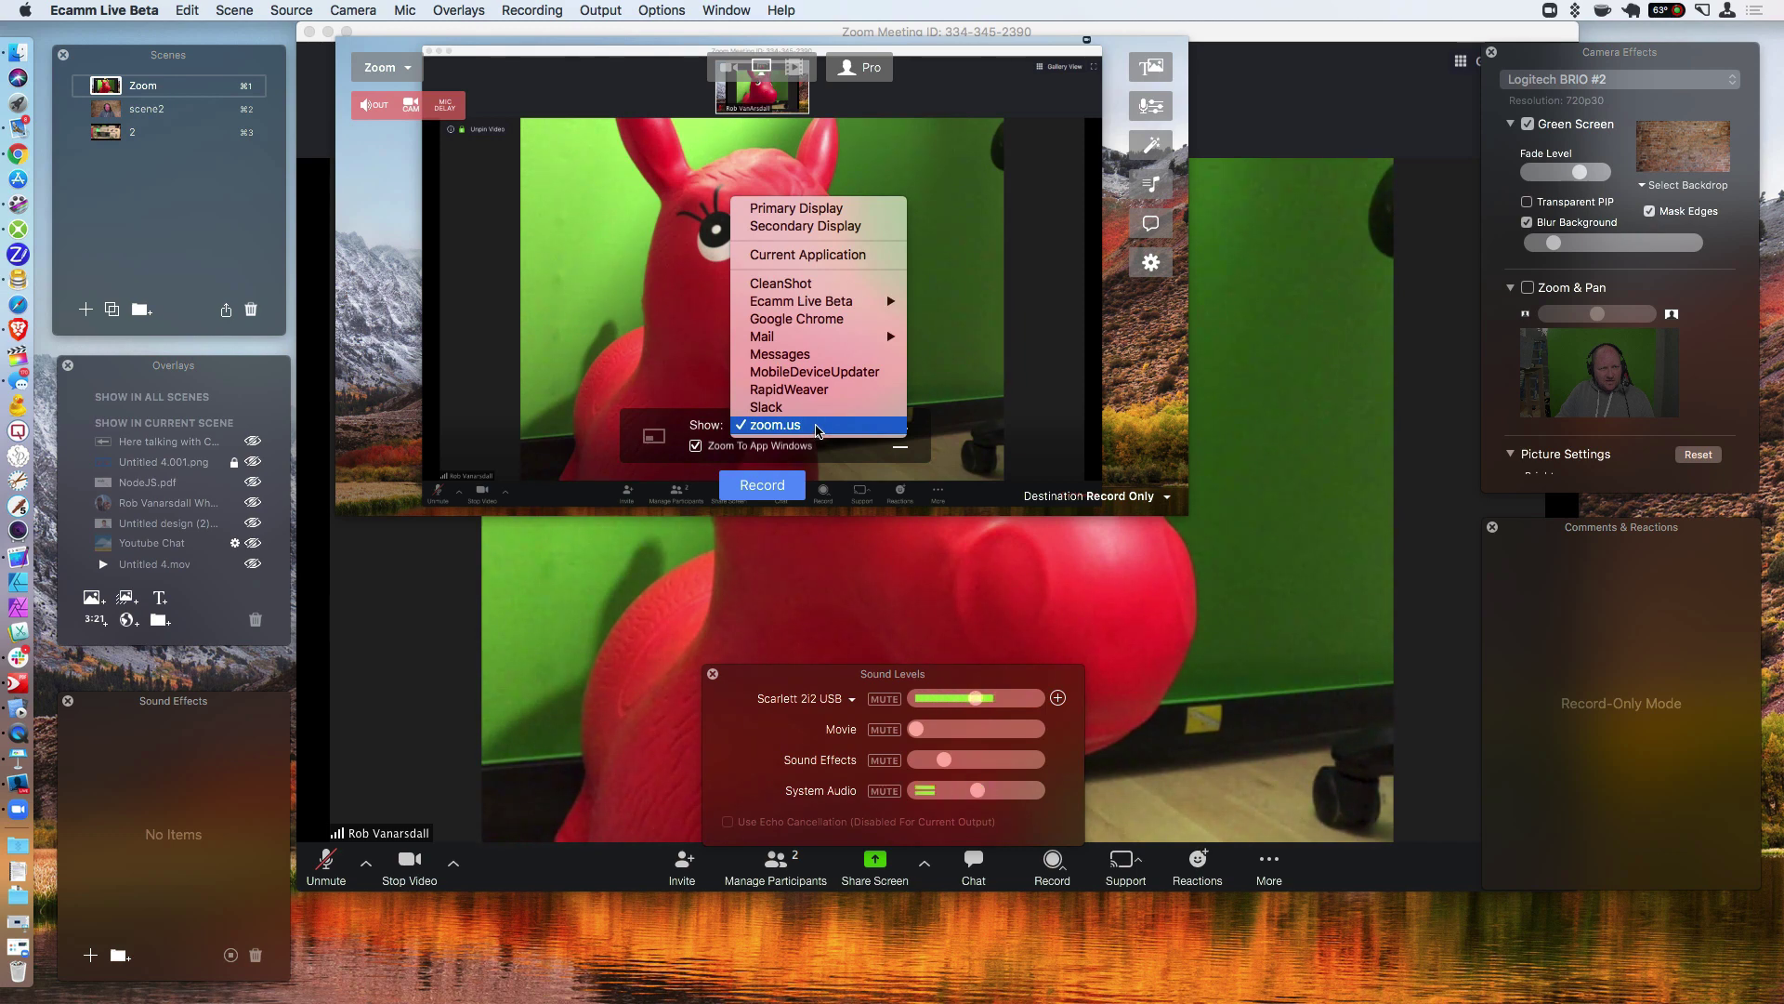
left_click(818, 430)
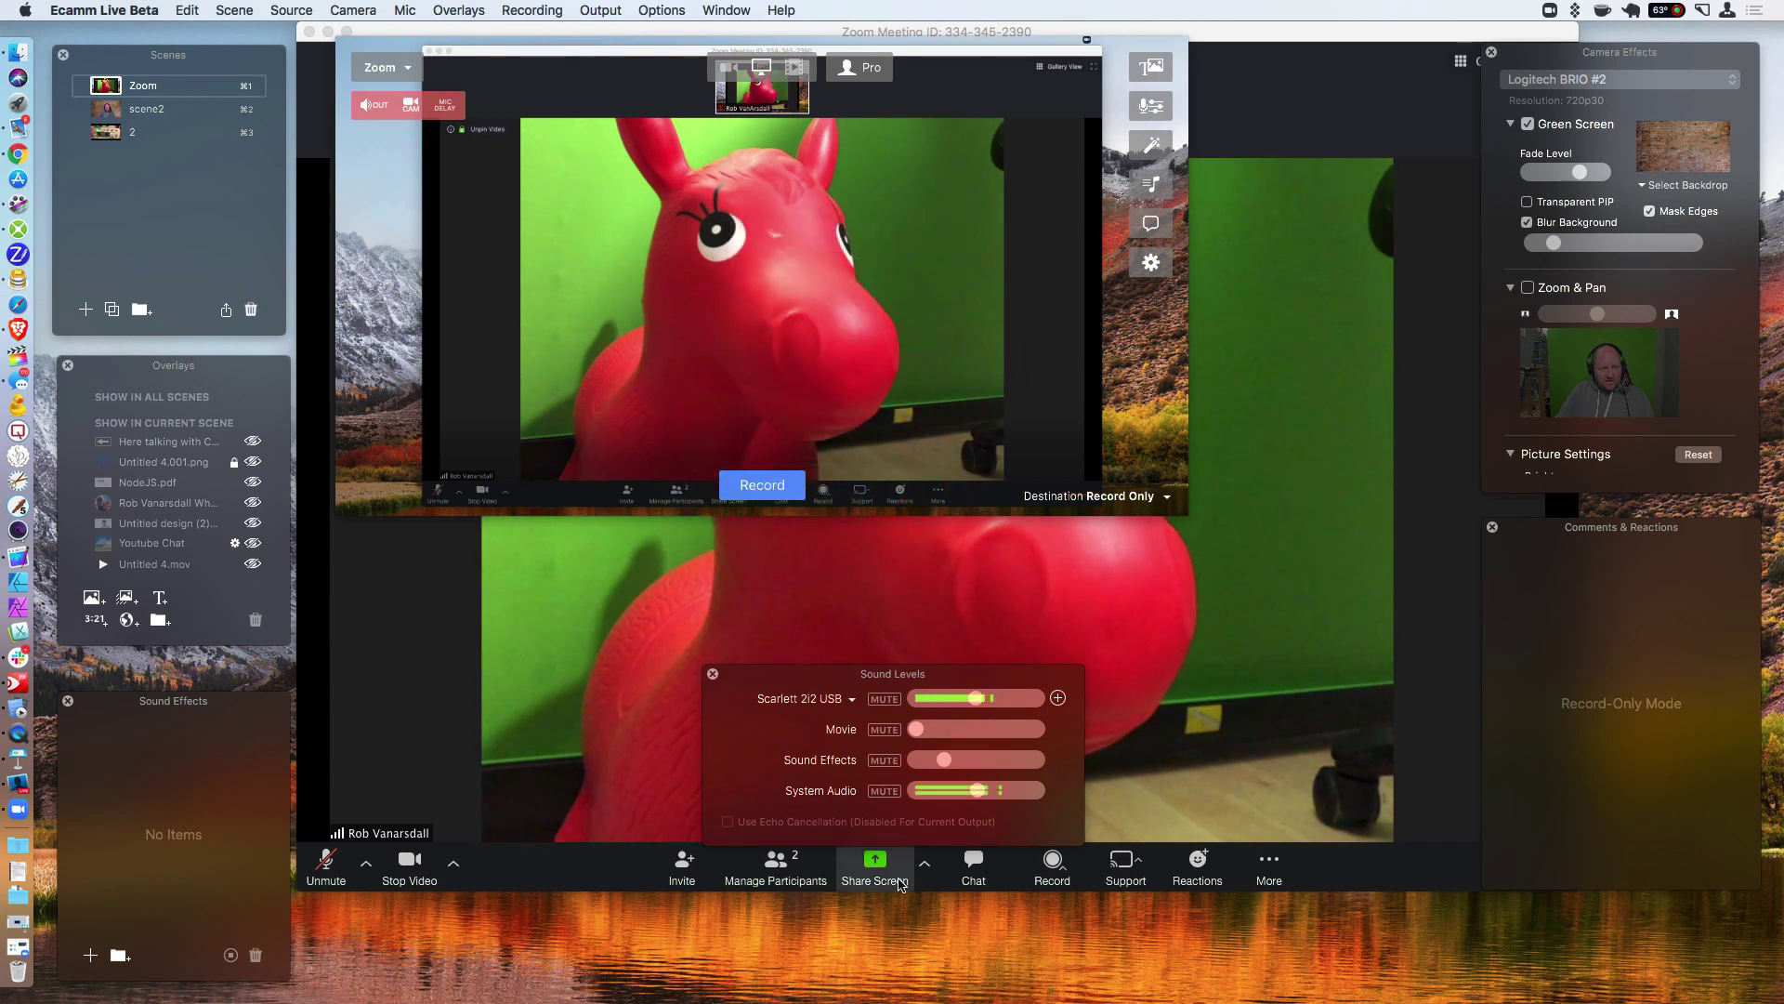
Move Zoom's Participants panel aside and set Ecamm's capture to zoom.us > Zoom Meeting.
left_click(815, 881)
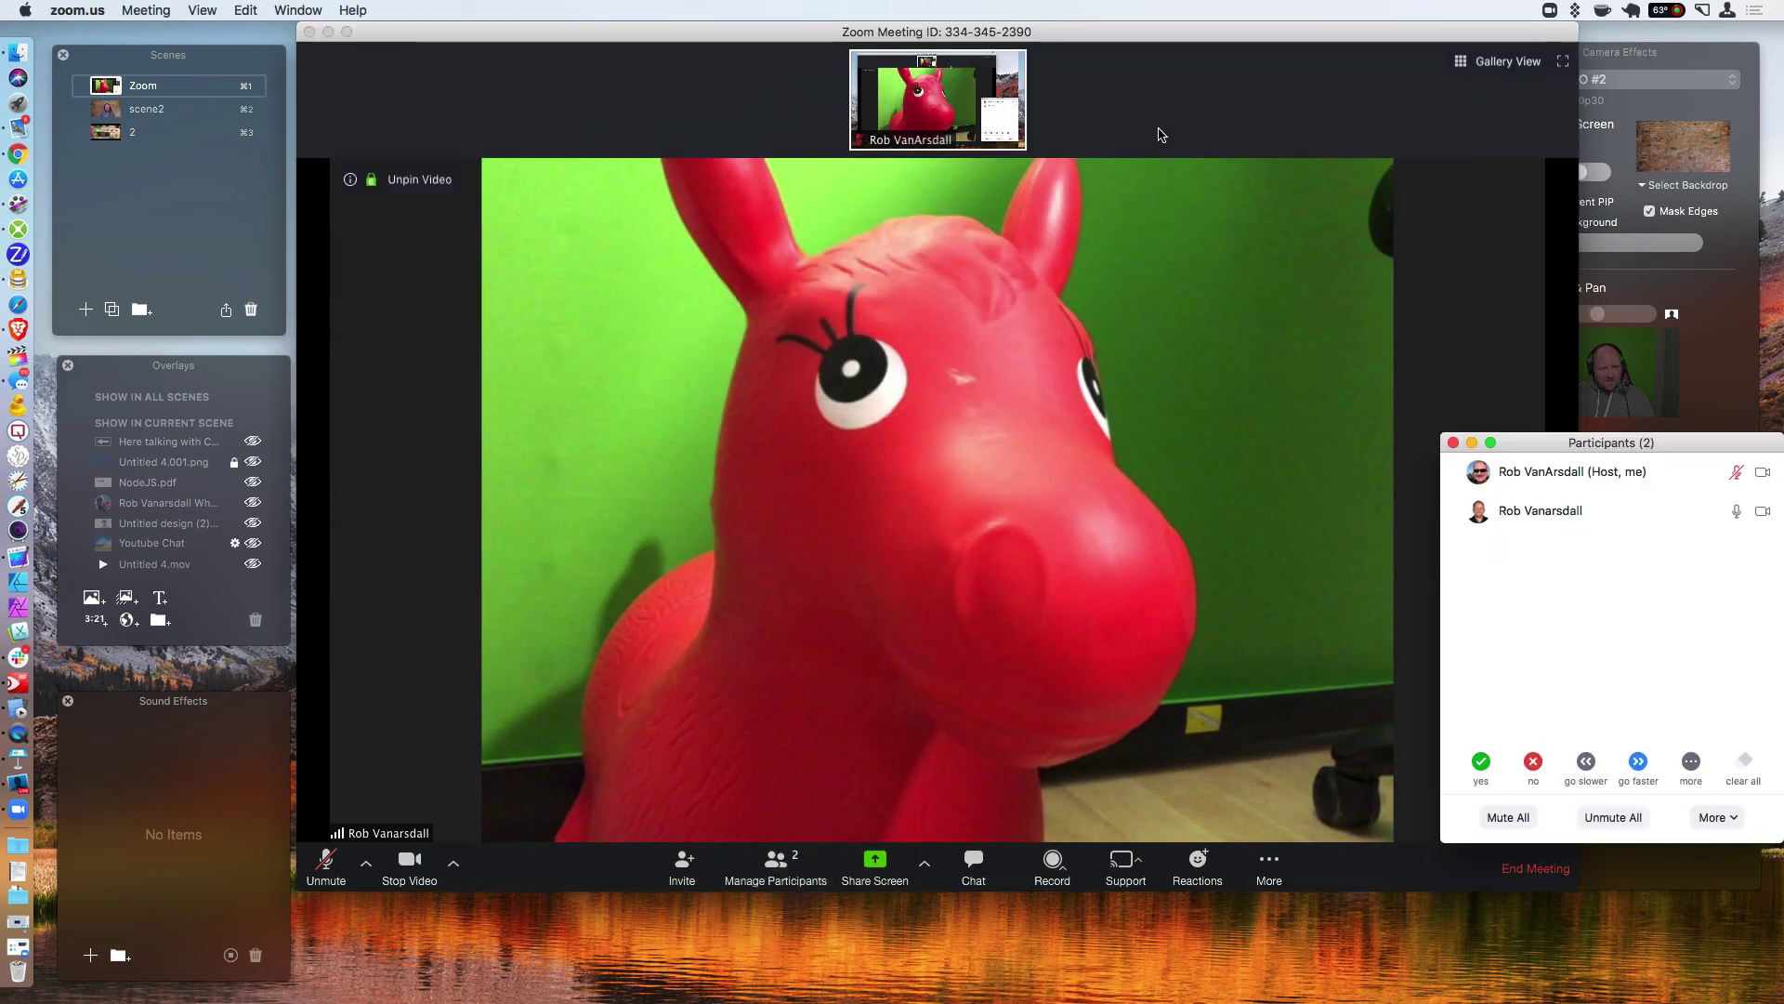
left_click_drag(1567, 448, 1526, 421)
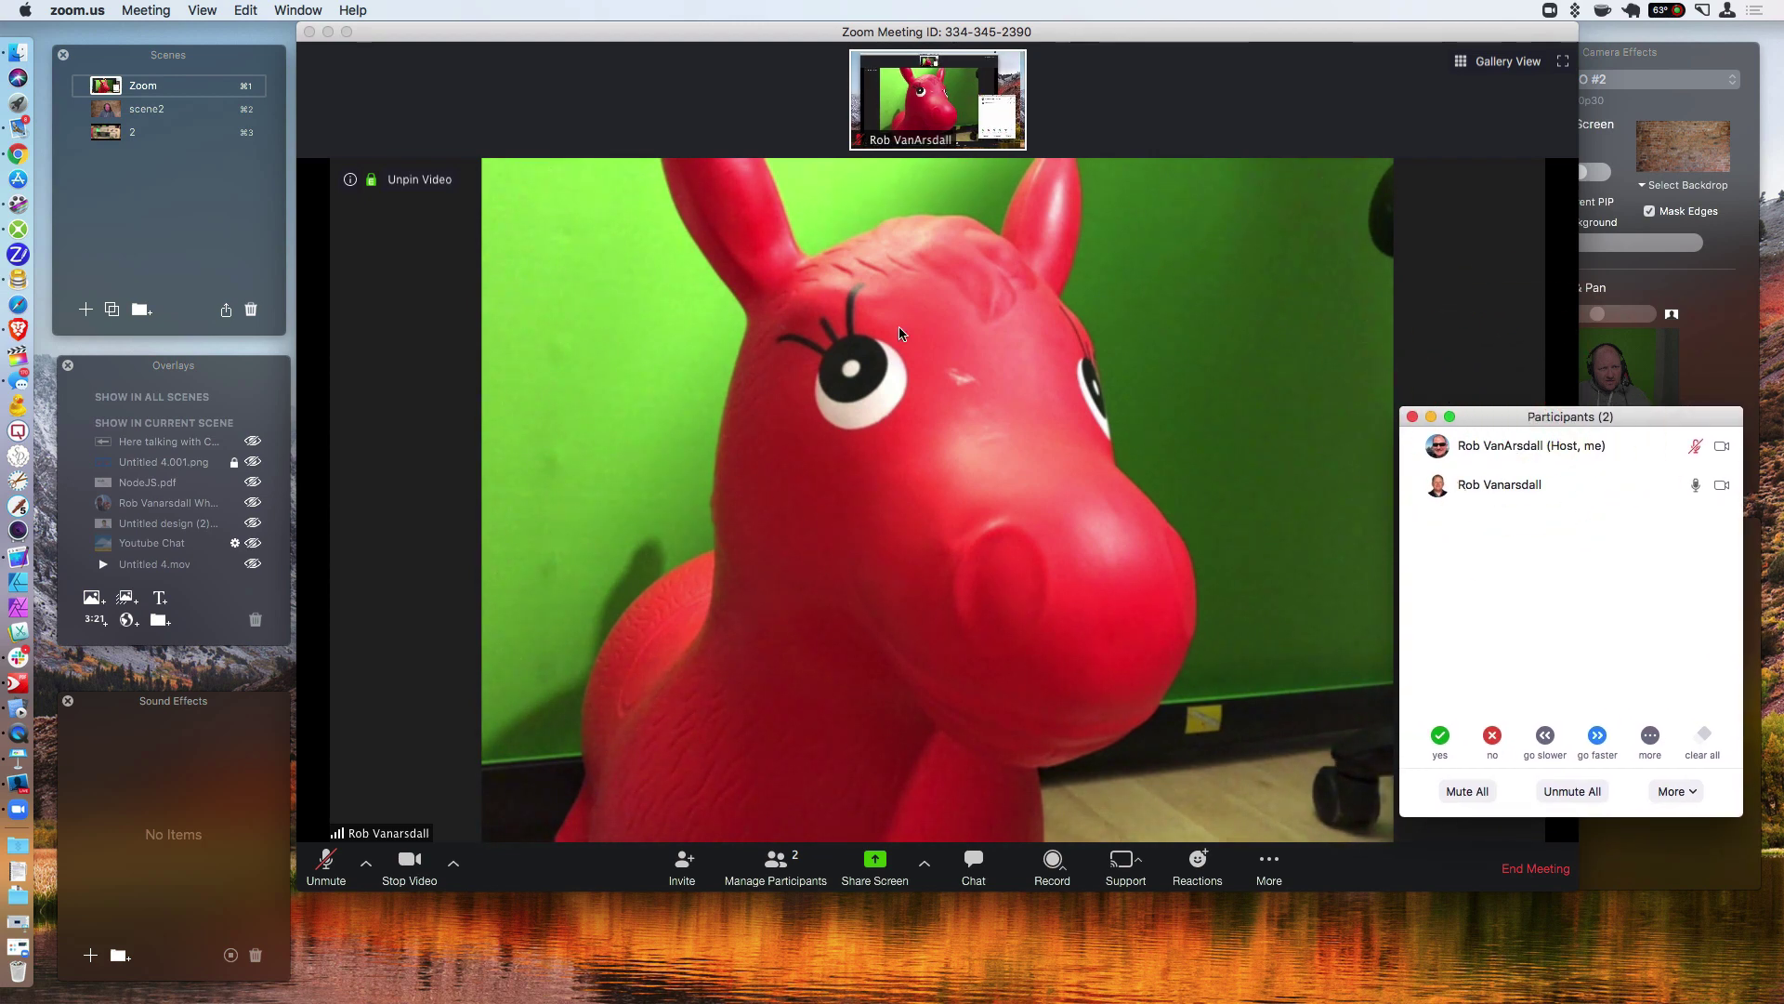
left_click(20, 784)
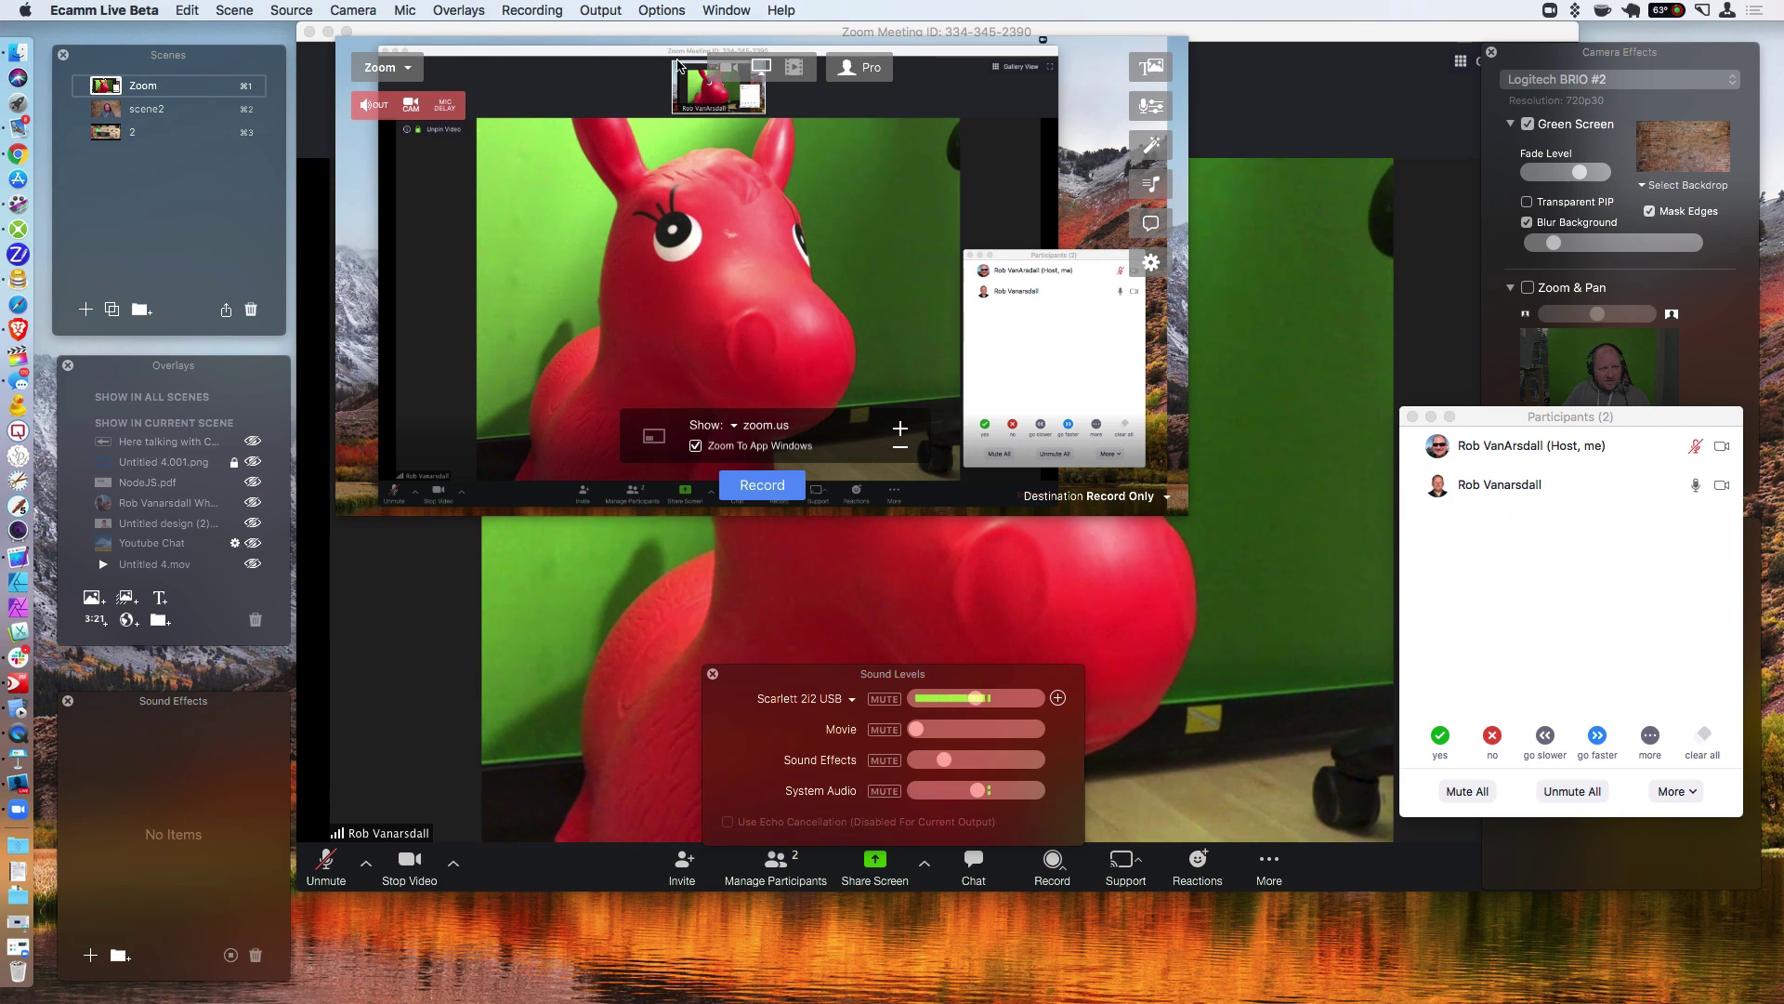
left_click(772, 425)
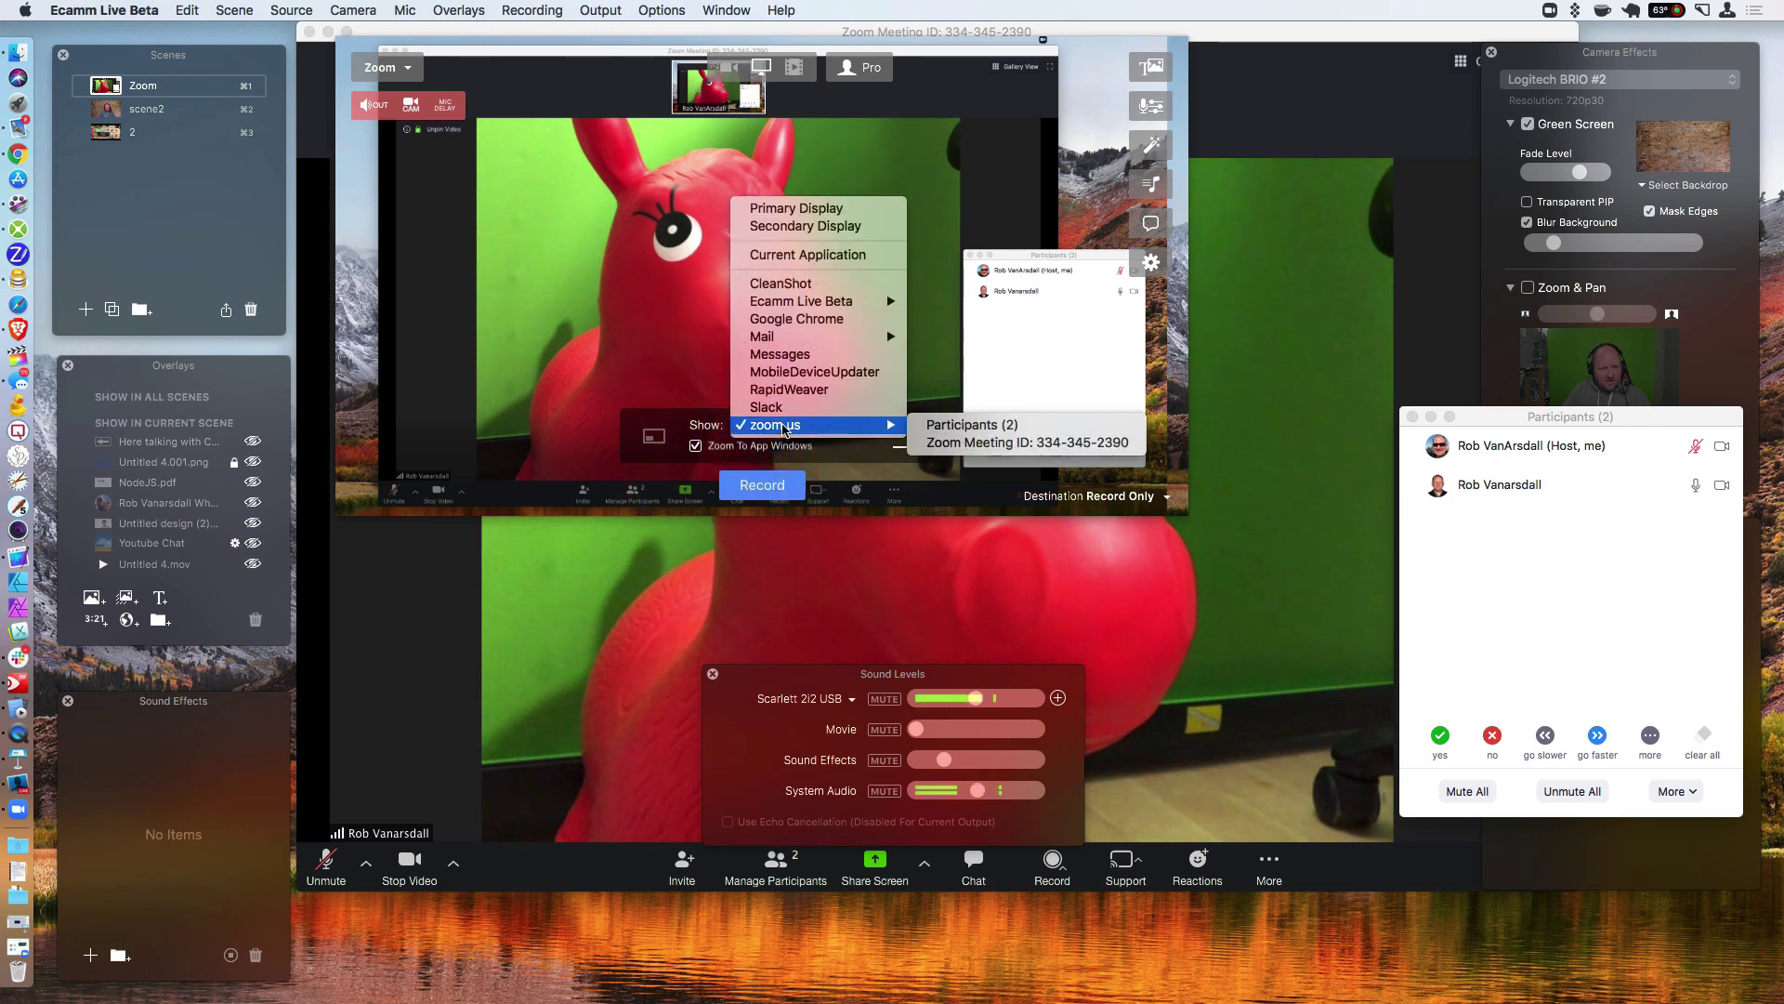
left_click(985, 447)
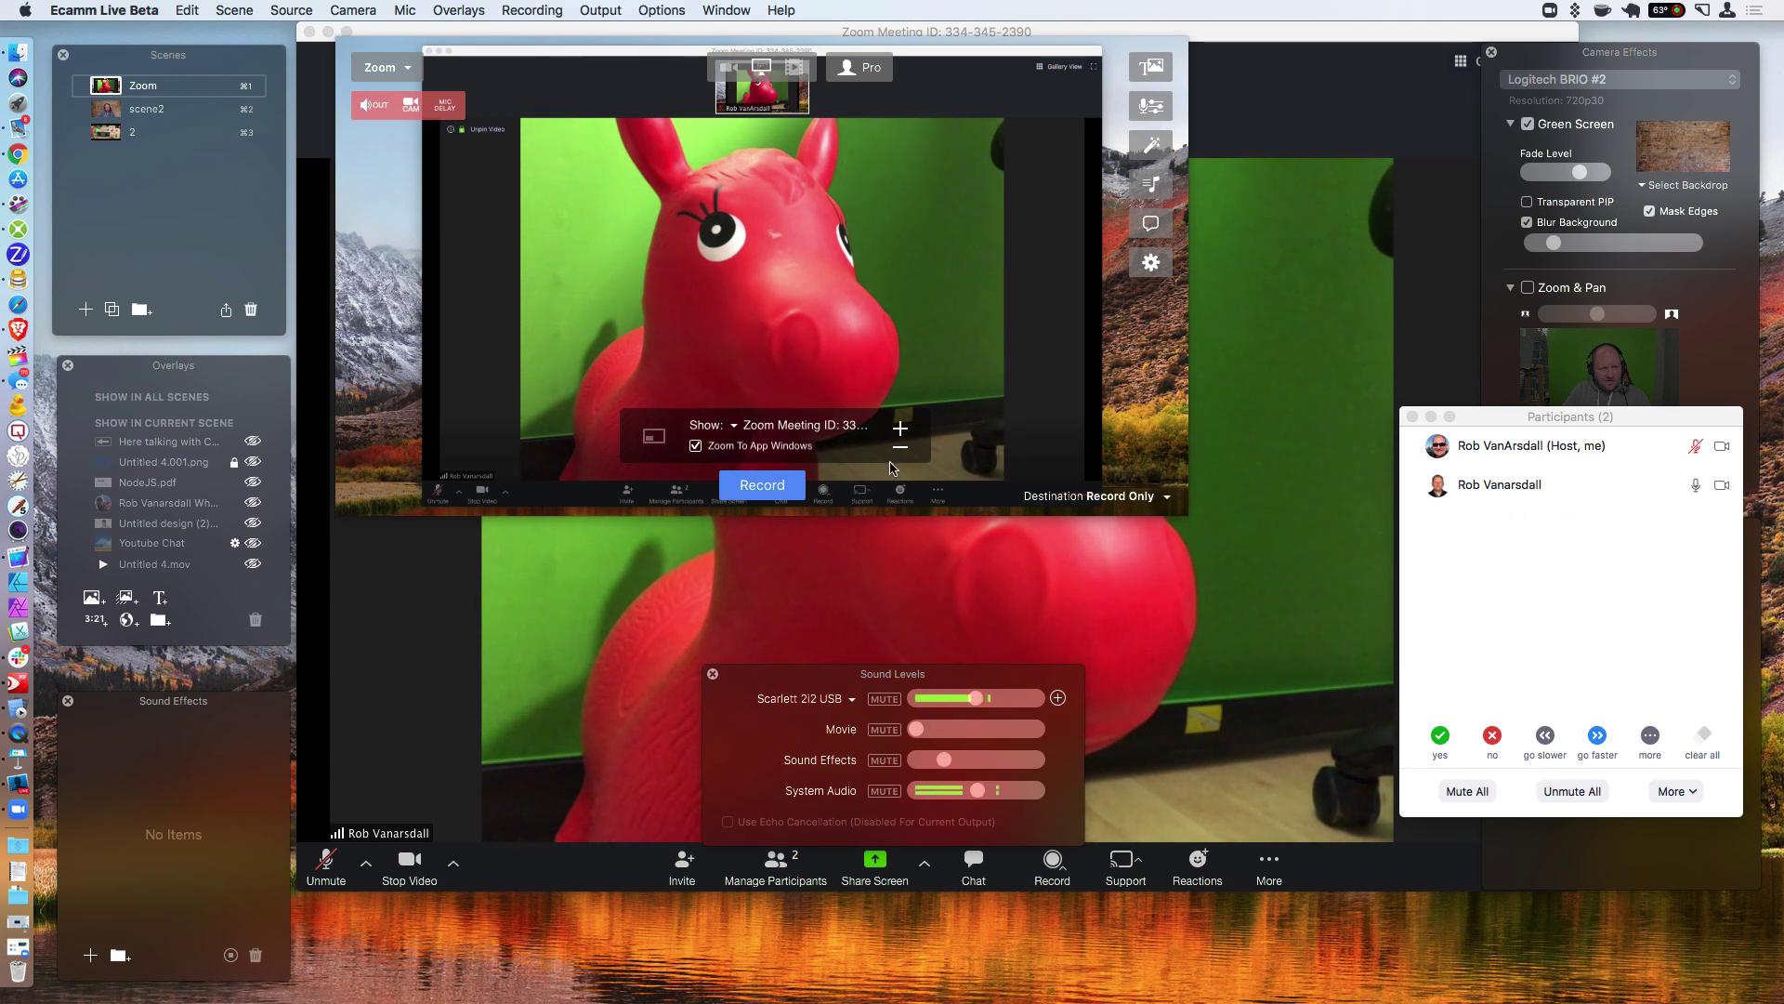
Test the capture zoom by zooming in three times and back out.
left_click(901, 431)
left_click(902, 433)
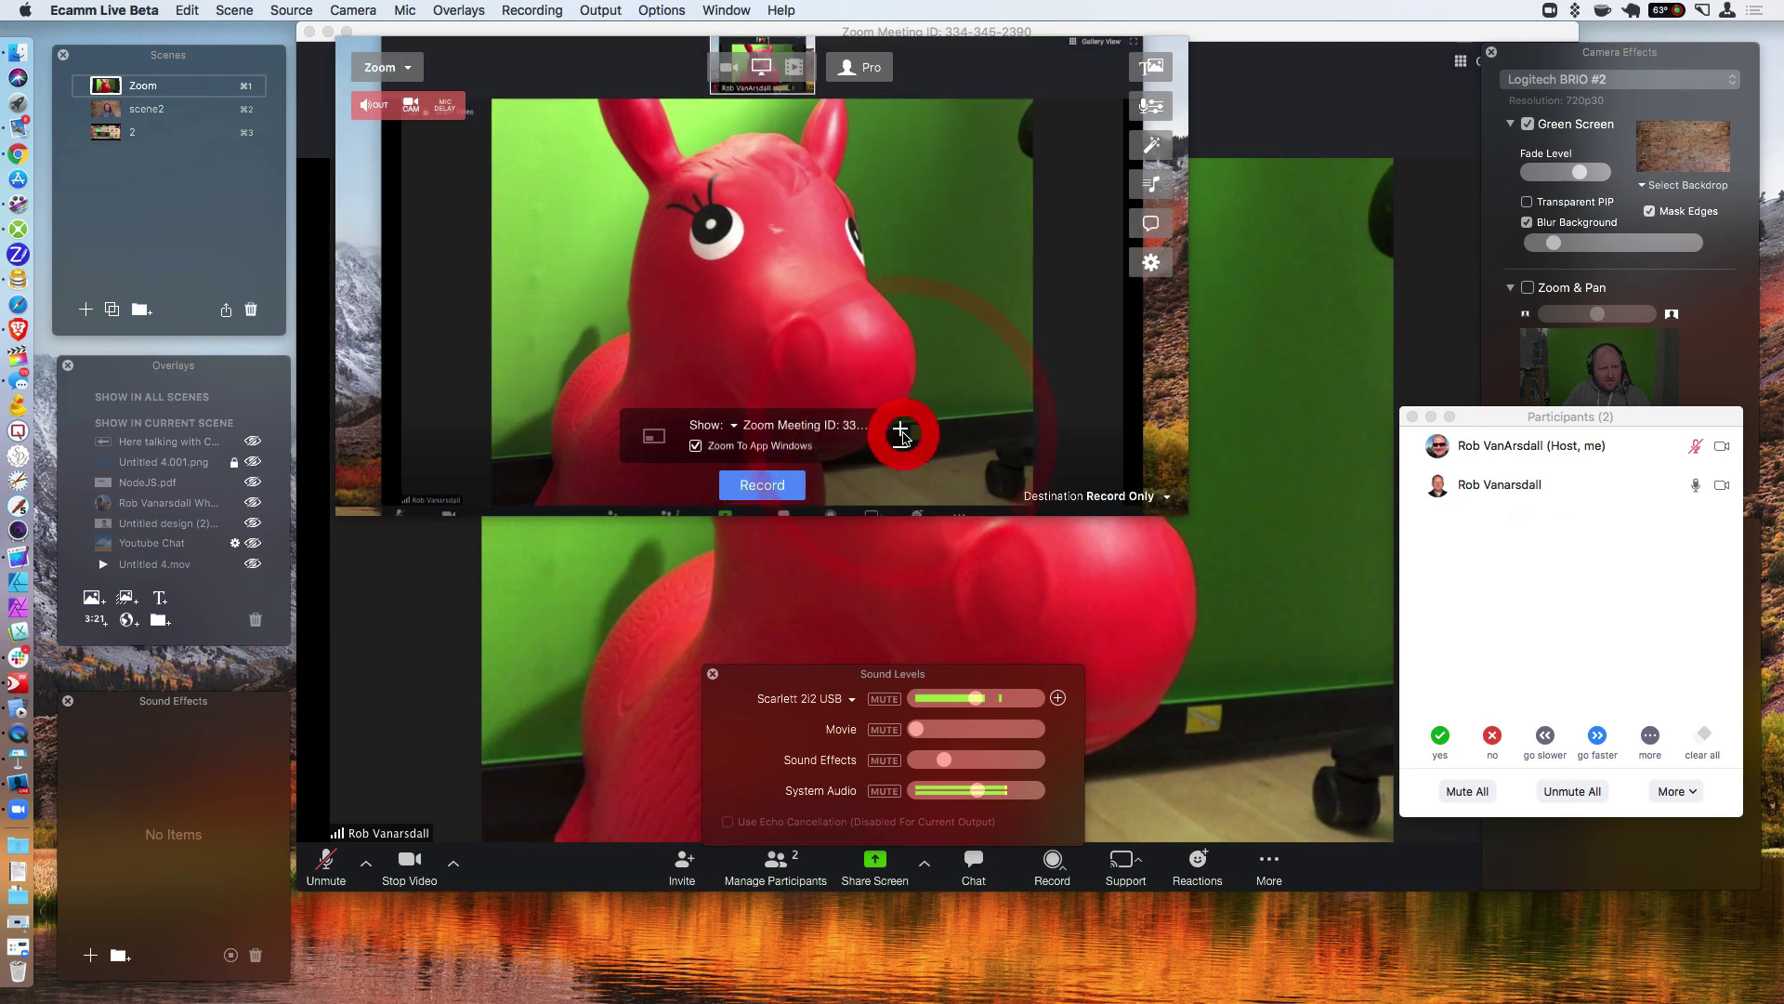
left_click(902, 435)
left_click(900, 446)
left_click(899, 446)
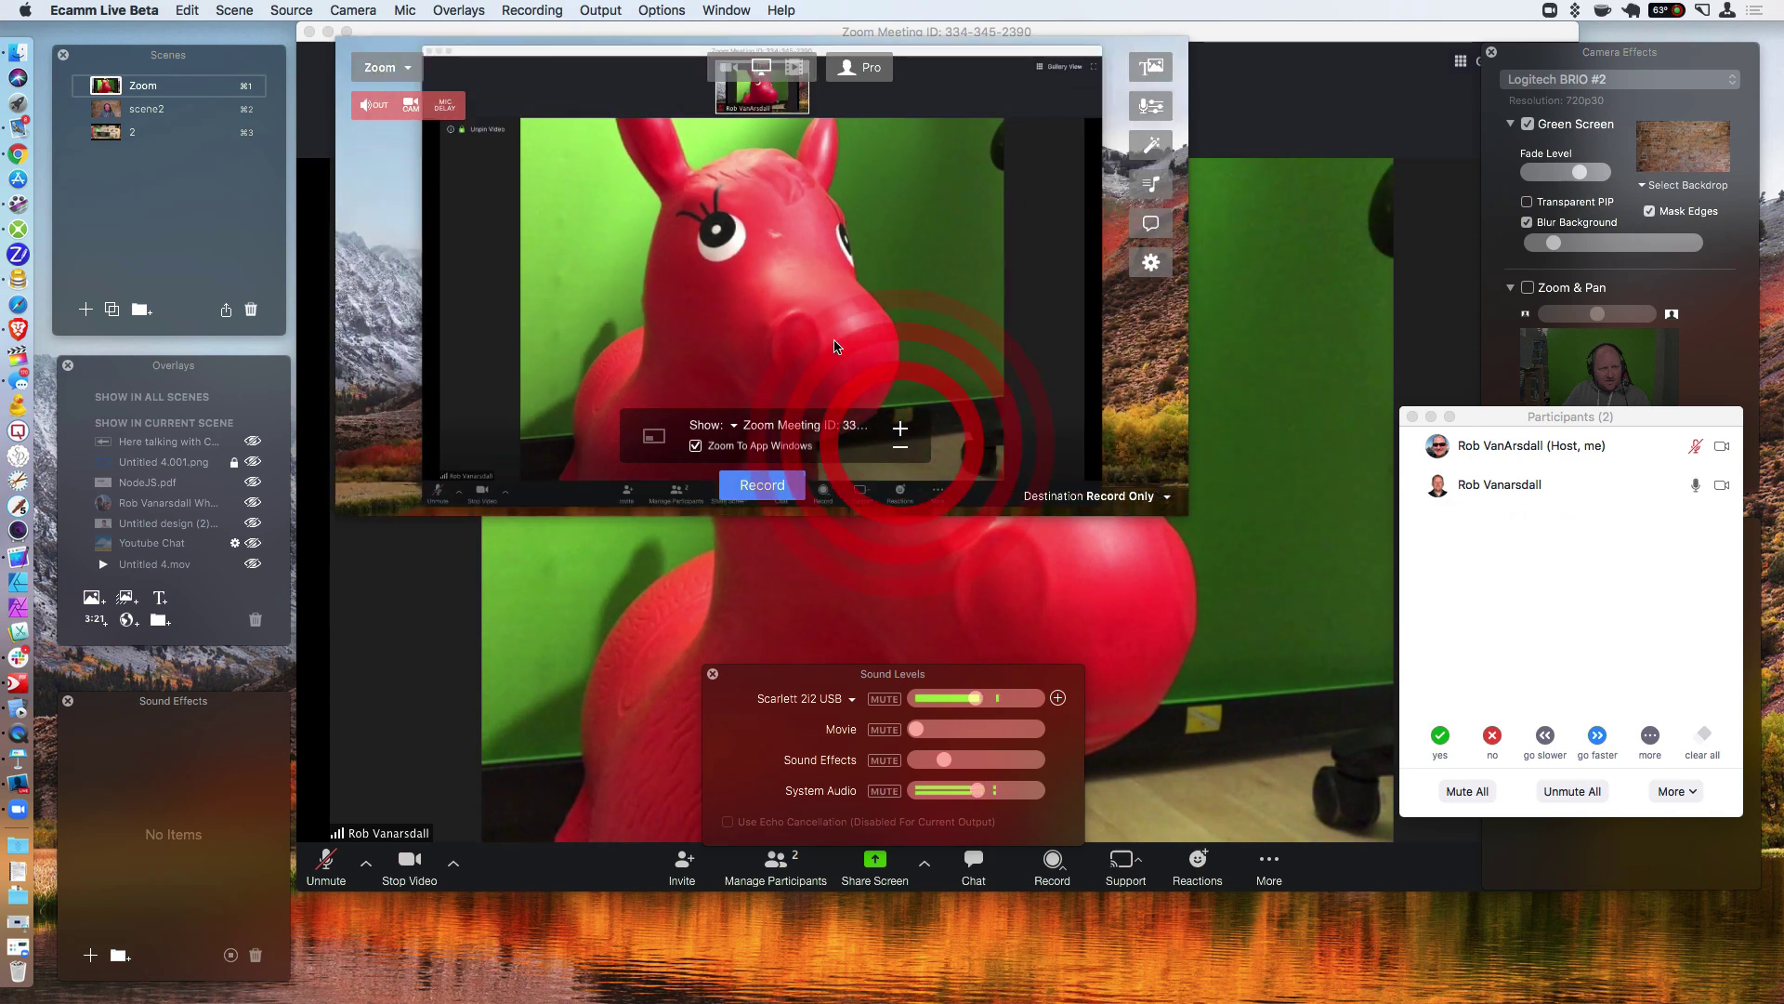
left_click(898, 451)
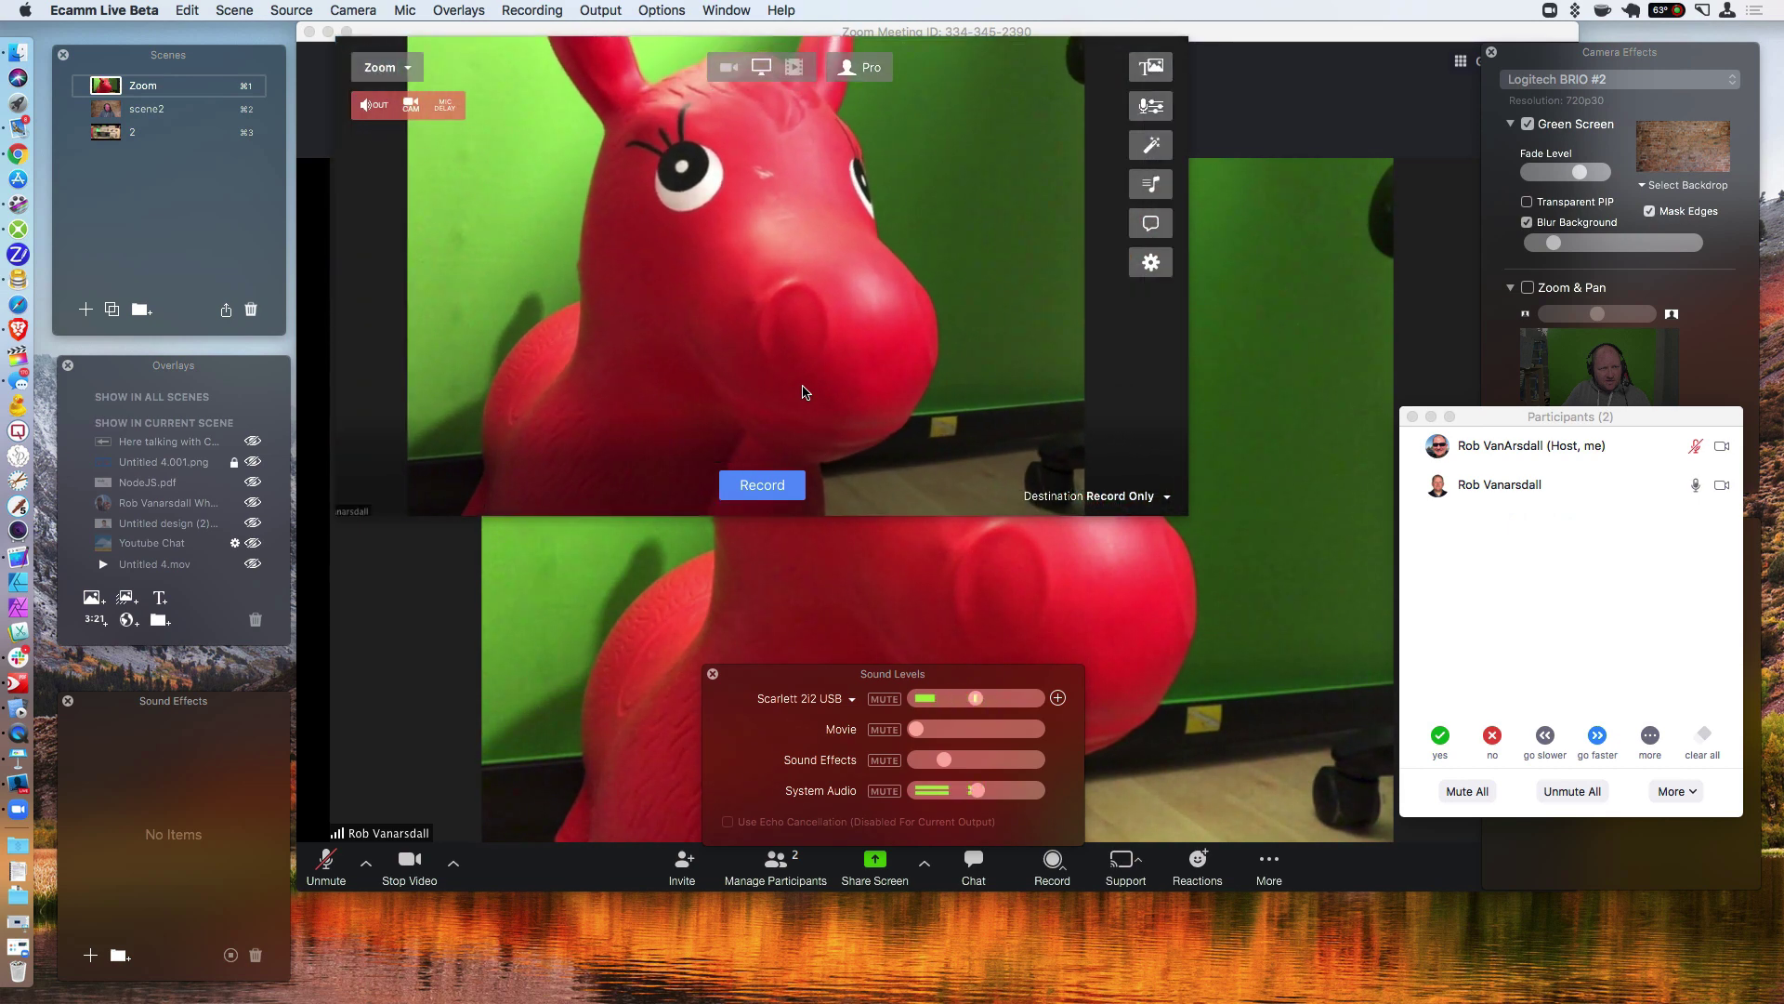
Zoom the screen capture so the guest's video fills the frame without the toolbar.
mouse_move(860, 426)
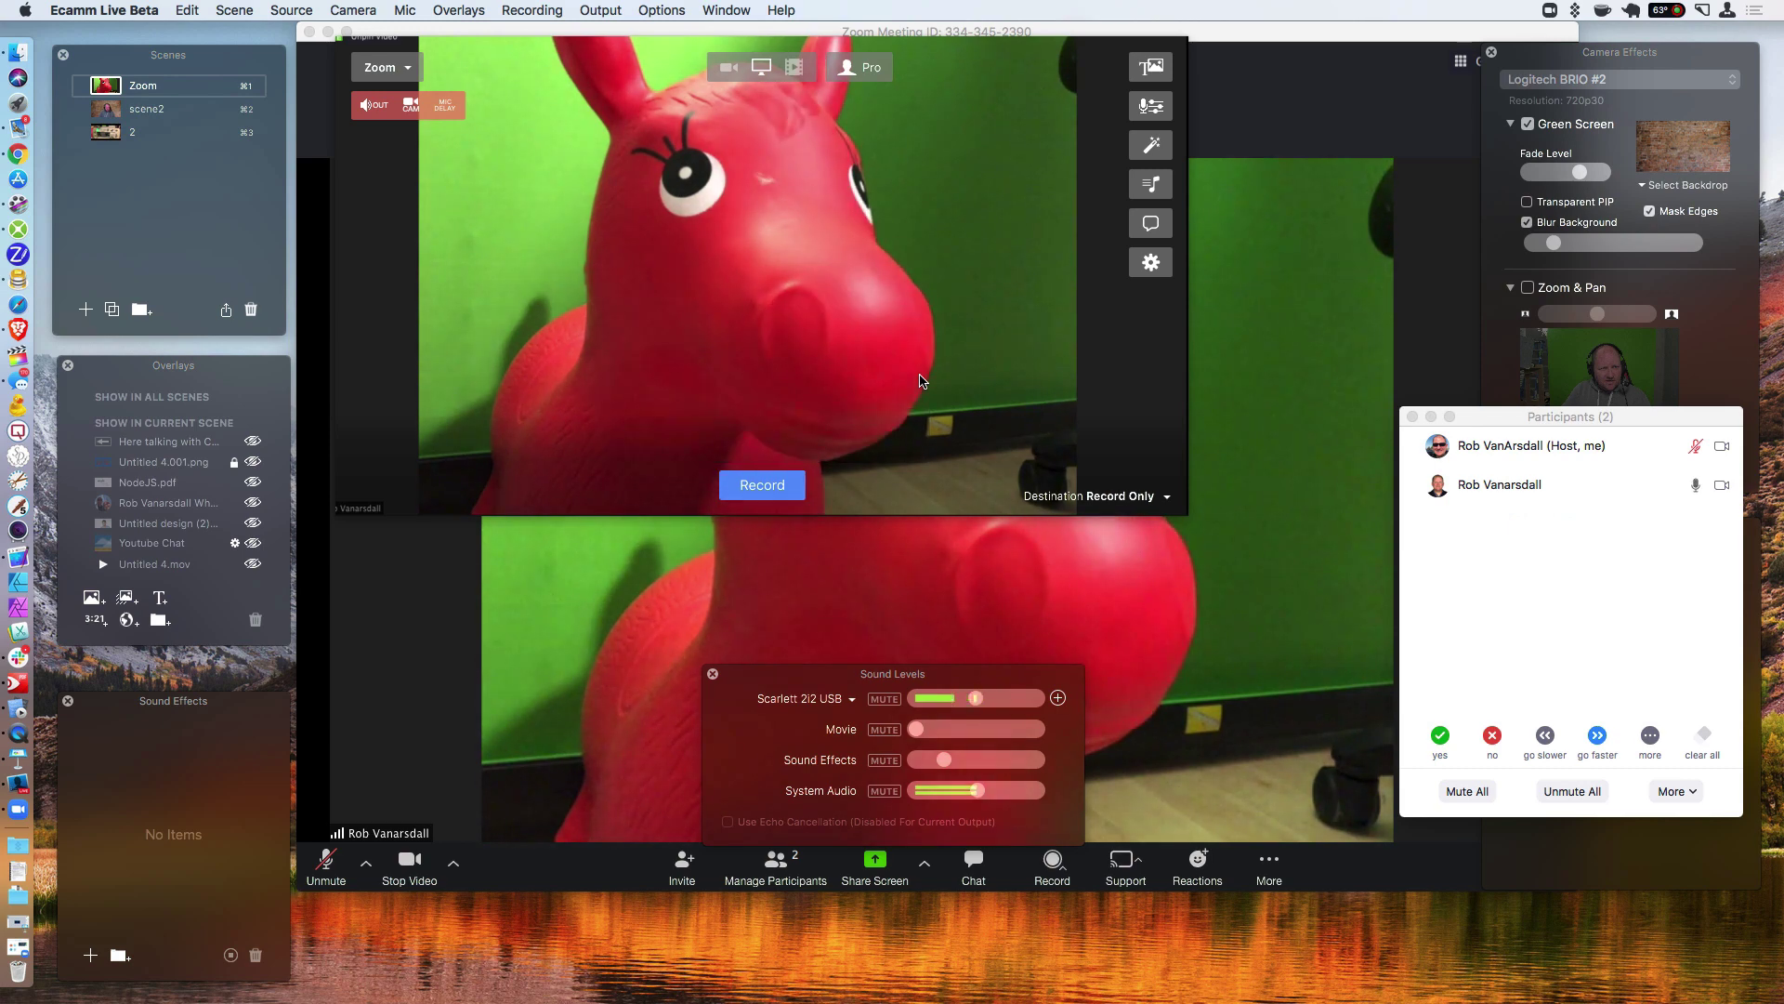
mouse_move(715, 363)
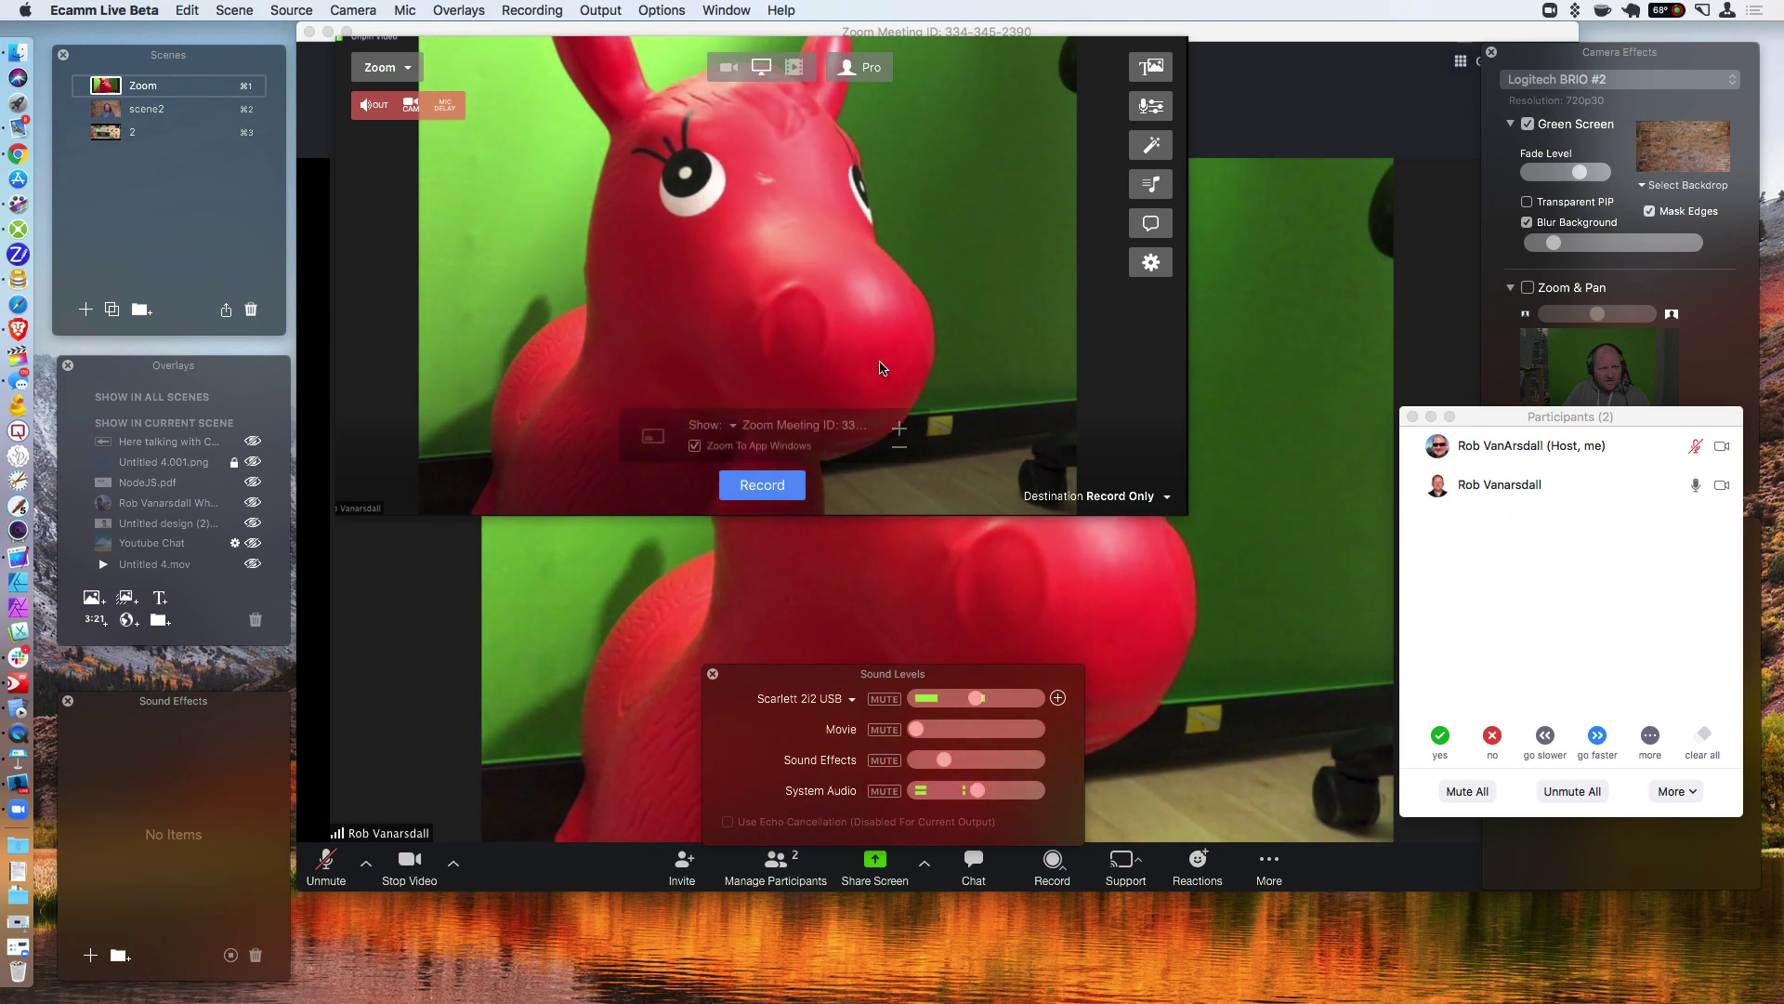
On scene2, toggle Mask Edges off and back on in Camera Effects.
left_click(109, 112)
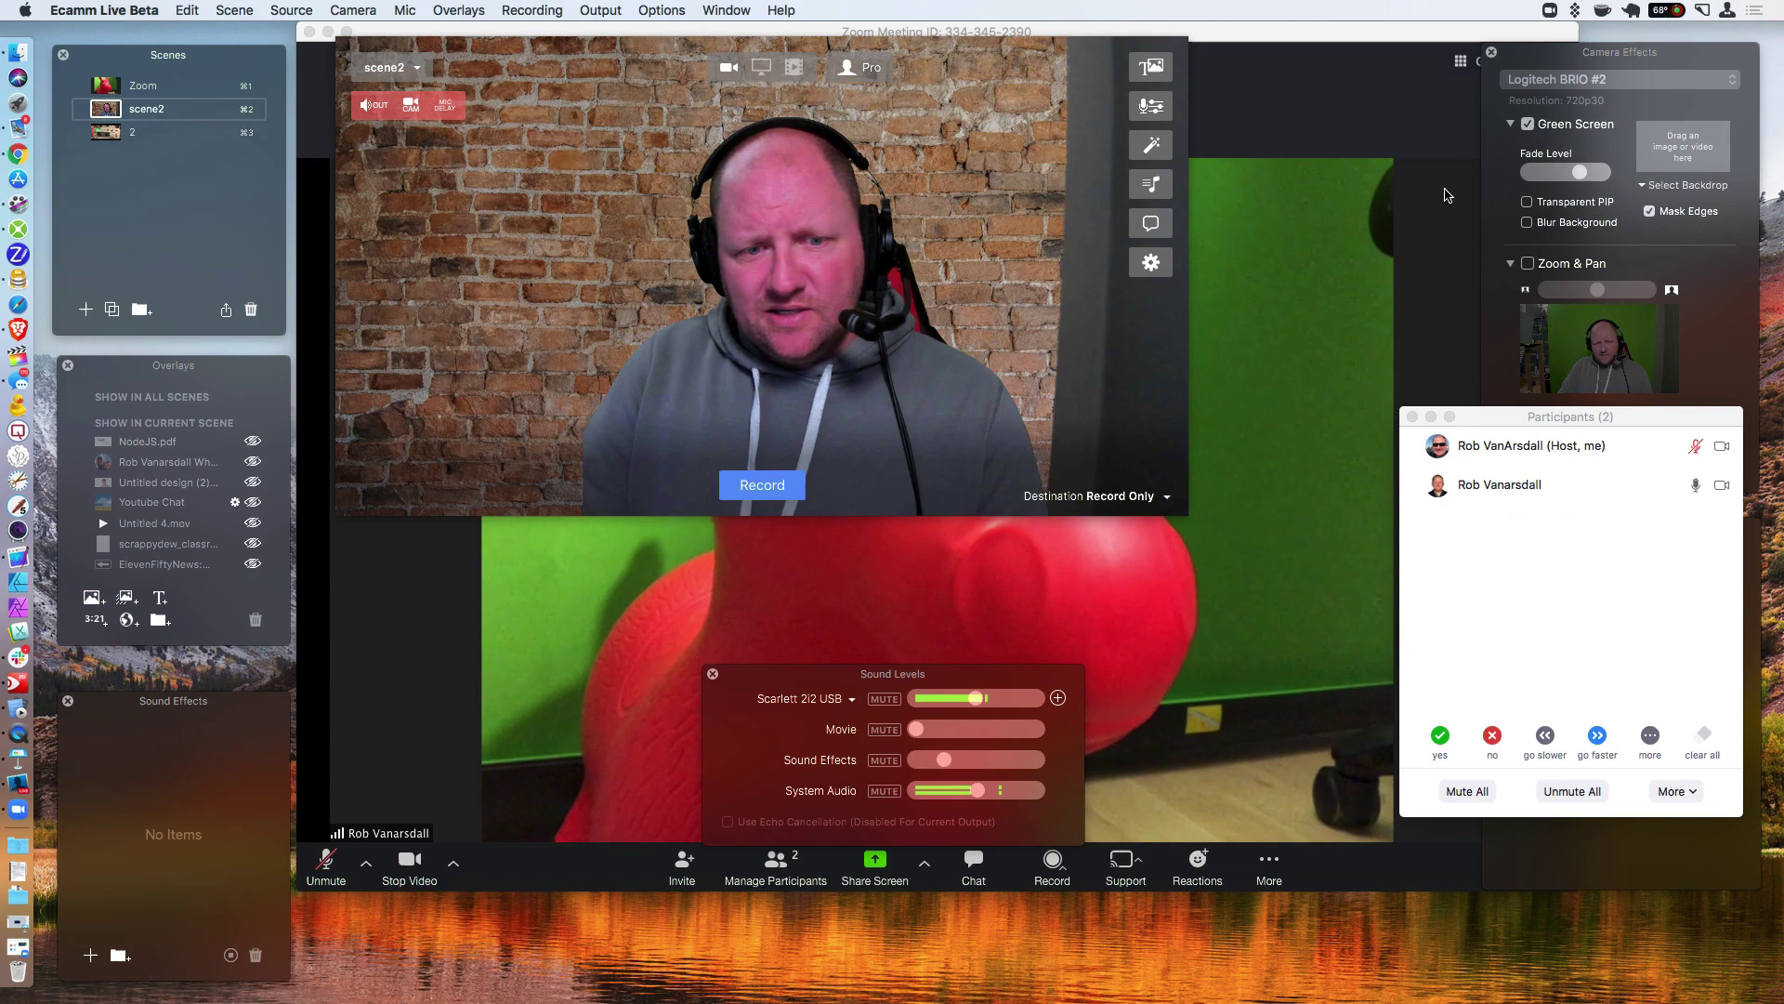
left_click(1650, 212)
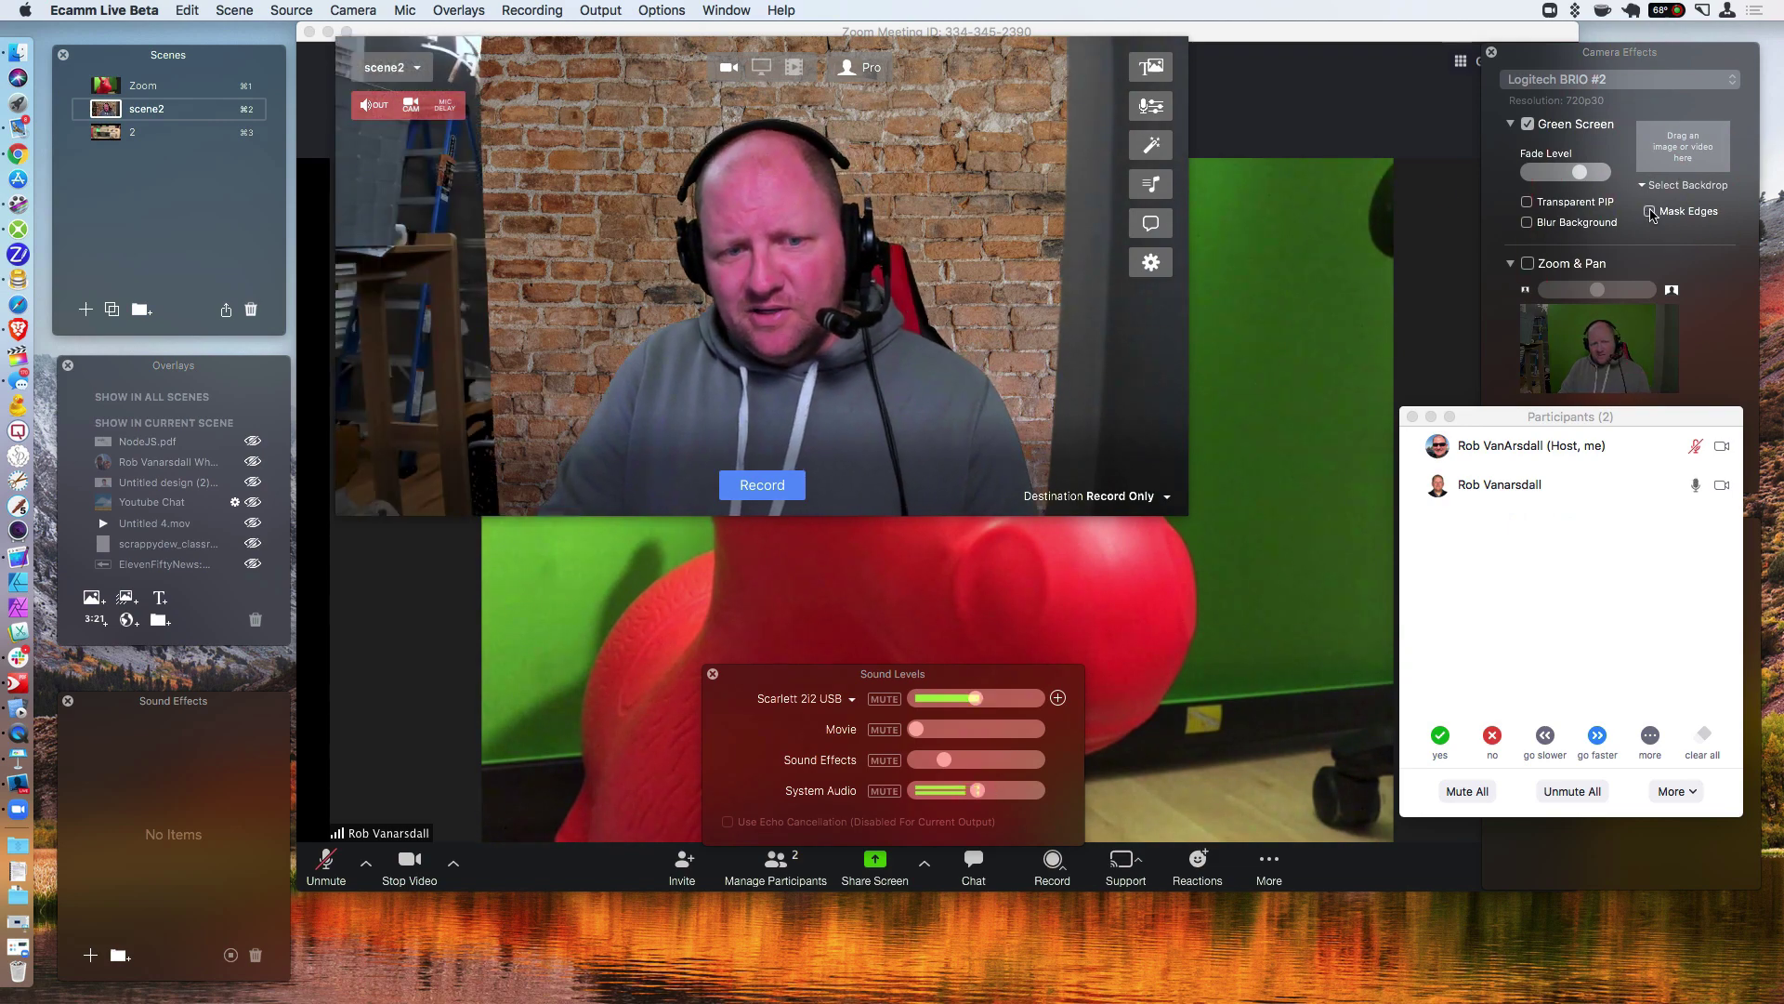
left_click(1650, 212)
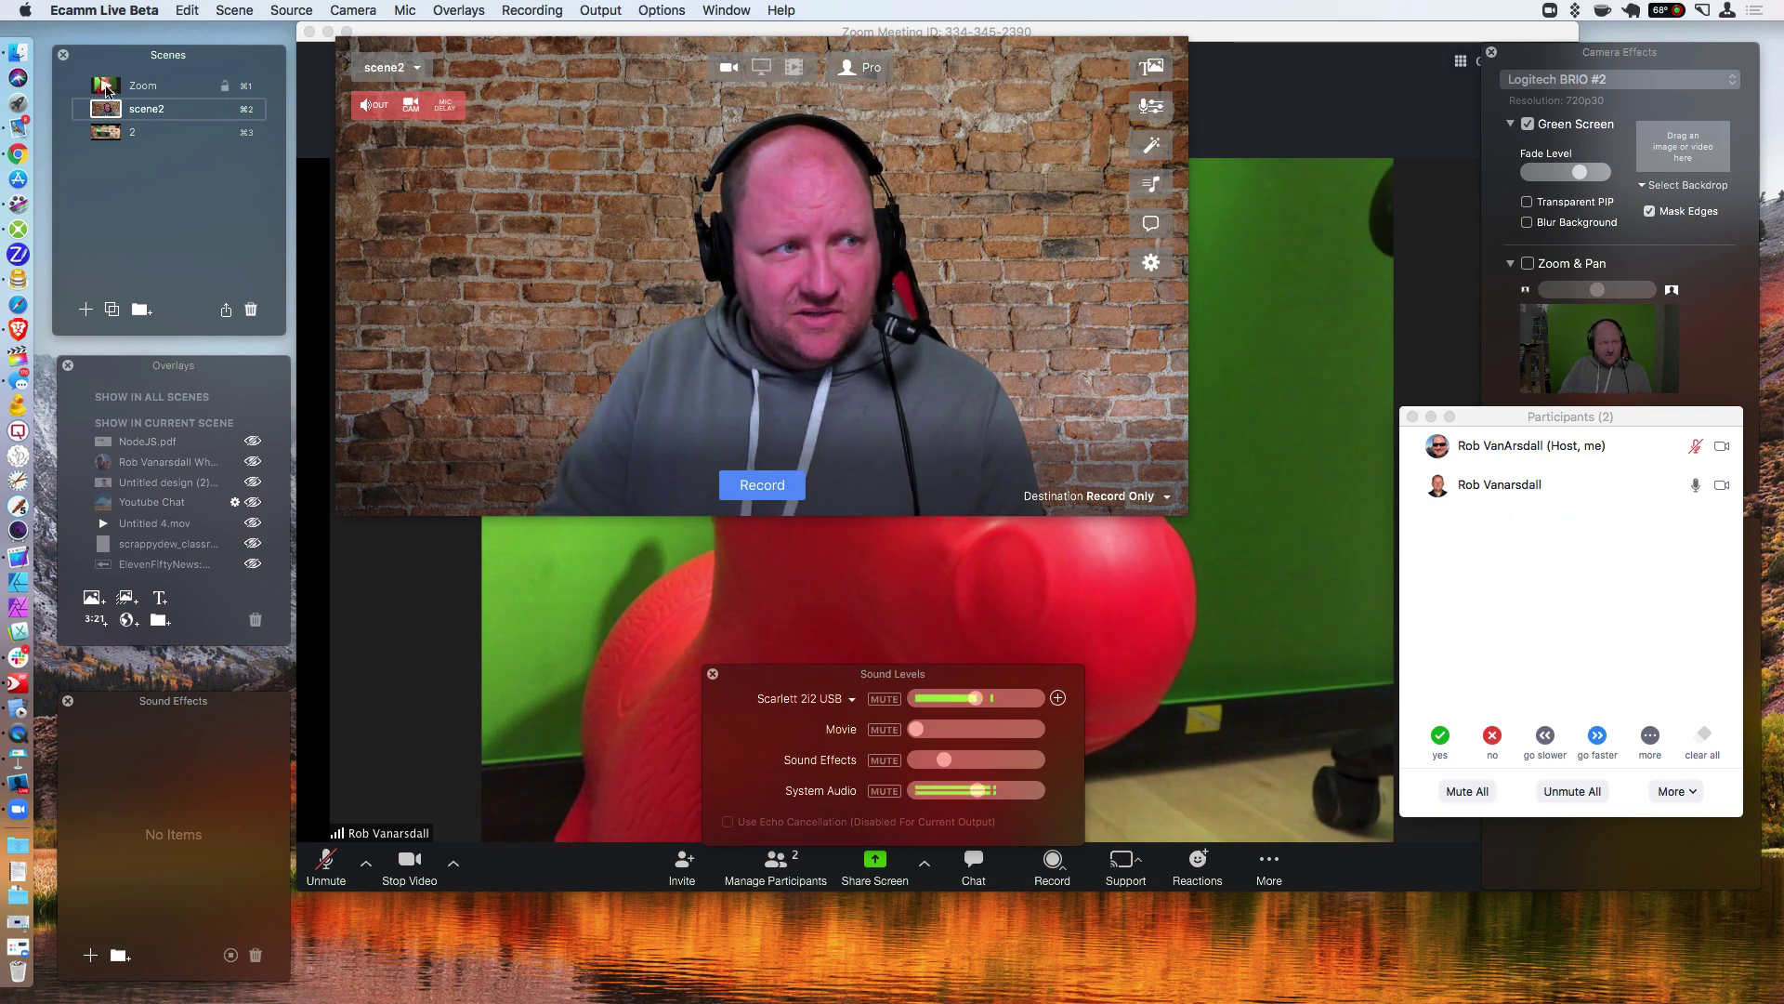
Switch between scene2 and Zoom, ending live on Zoom with its screen capture settings shown.
left_click(105, 88)
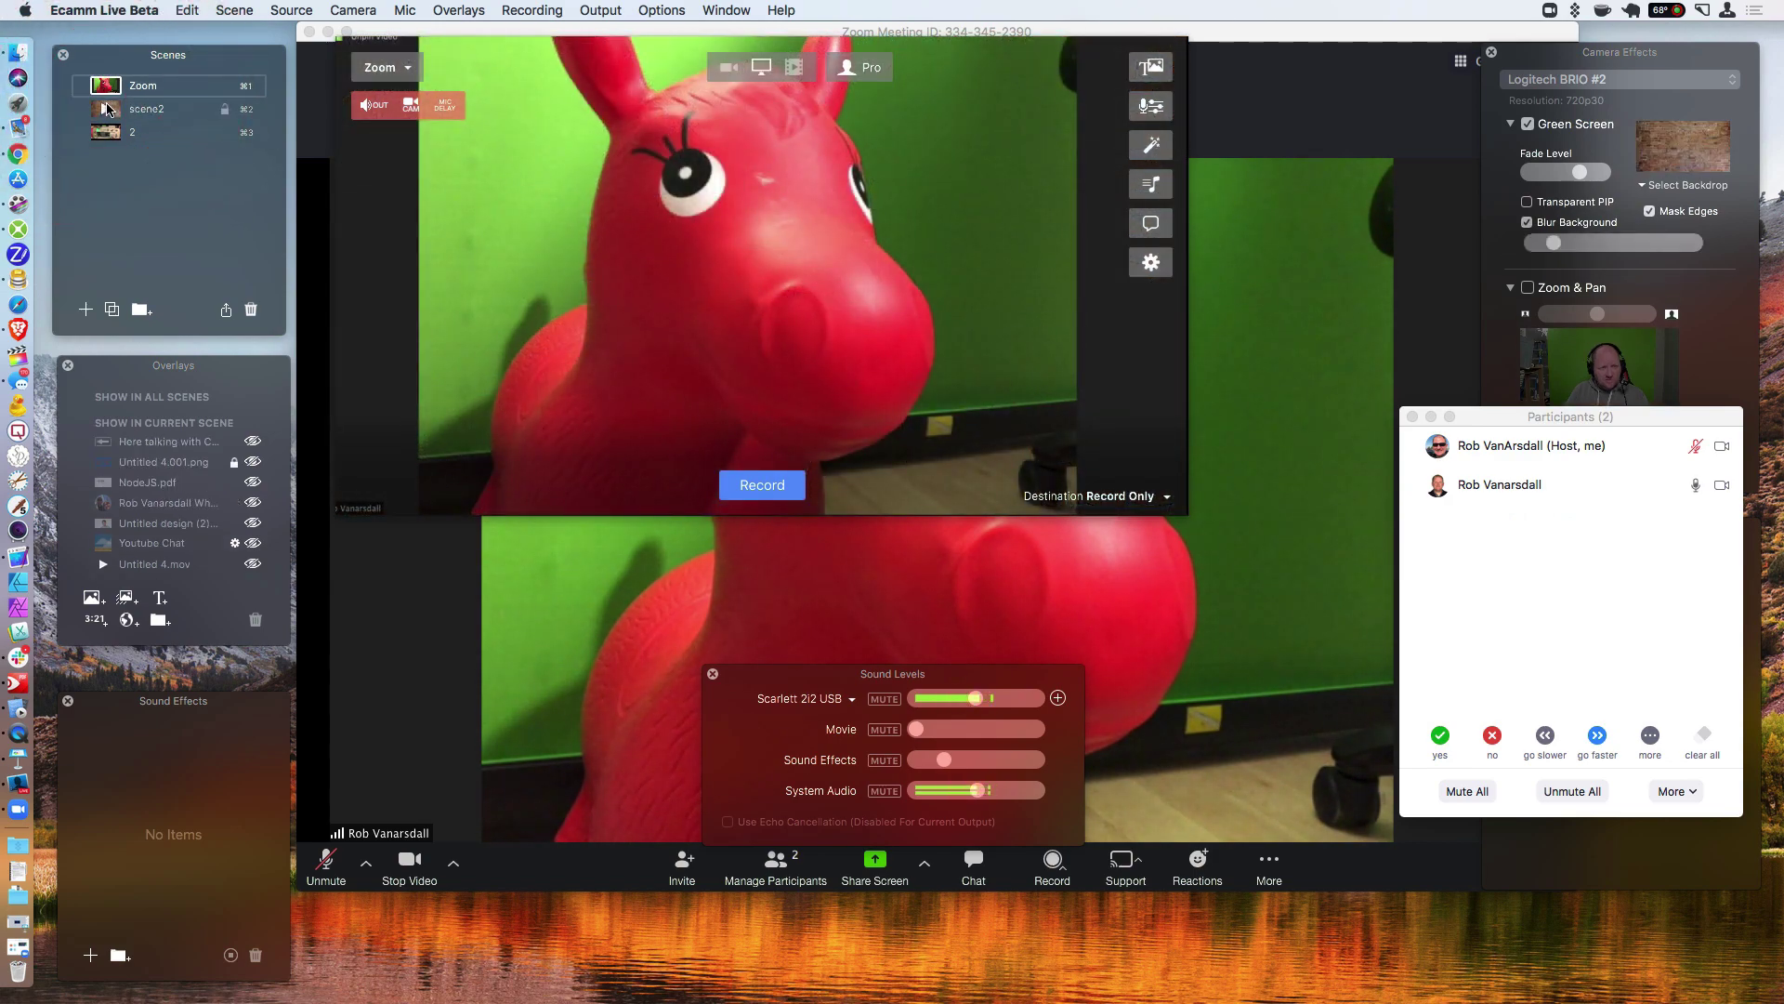
left_click(107, 110)
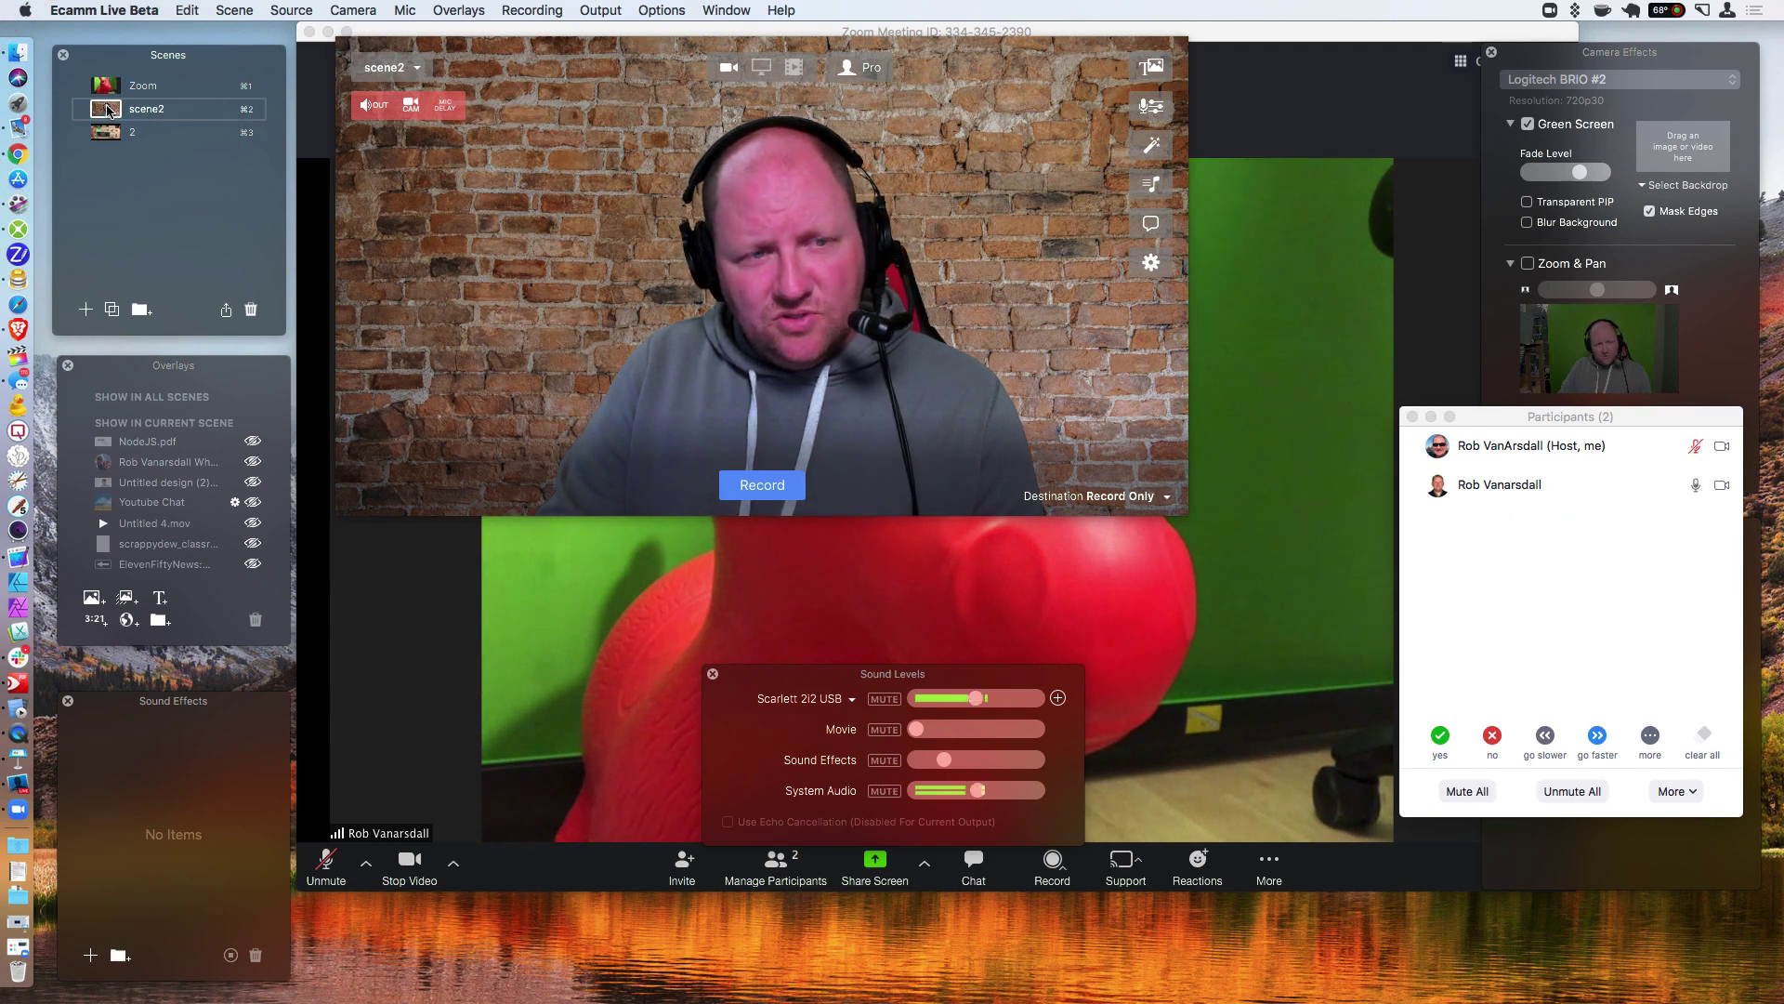
left_click(103, 88)
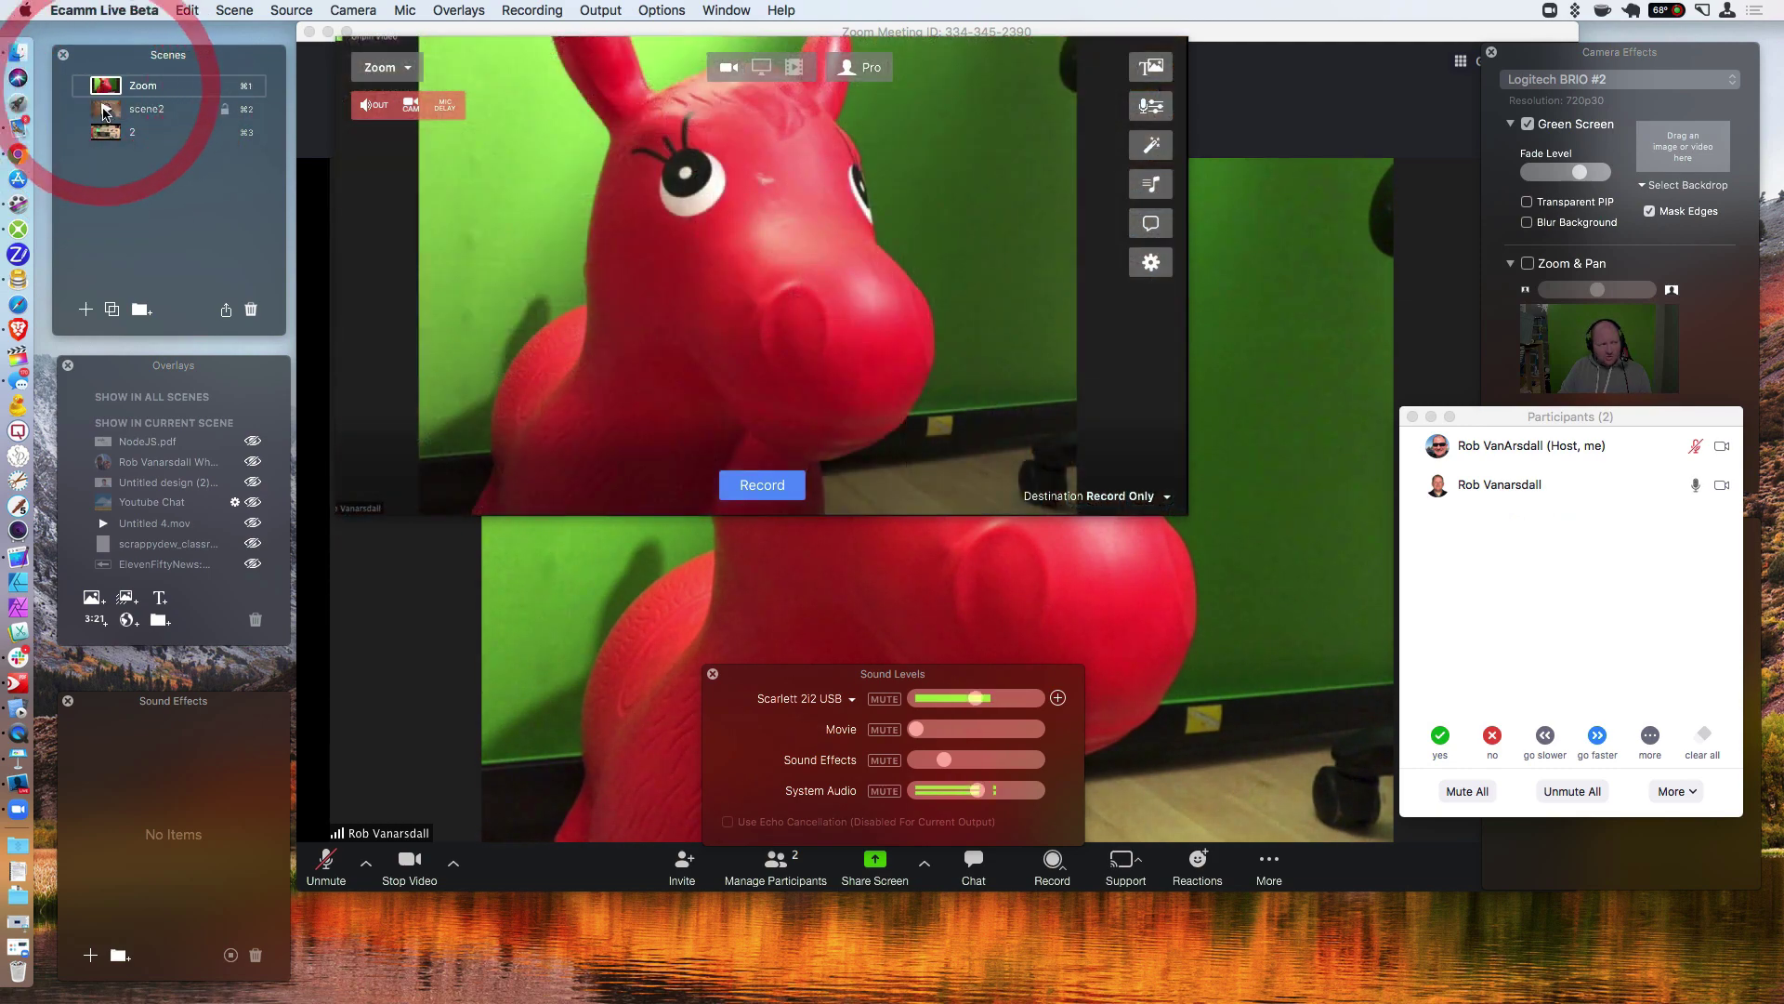
left_click(105, 111)
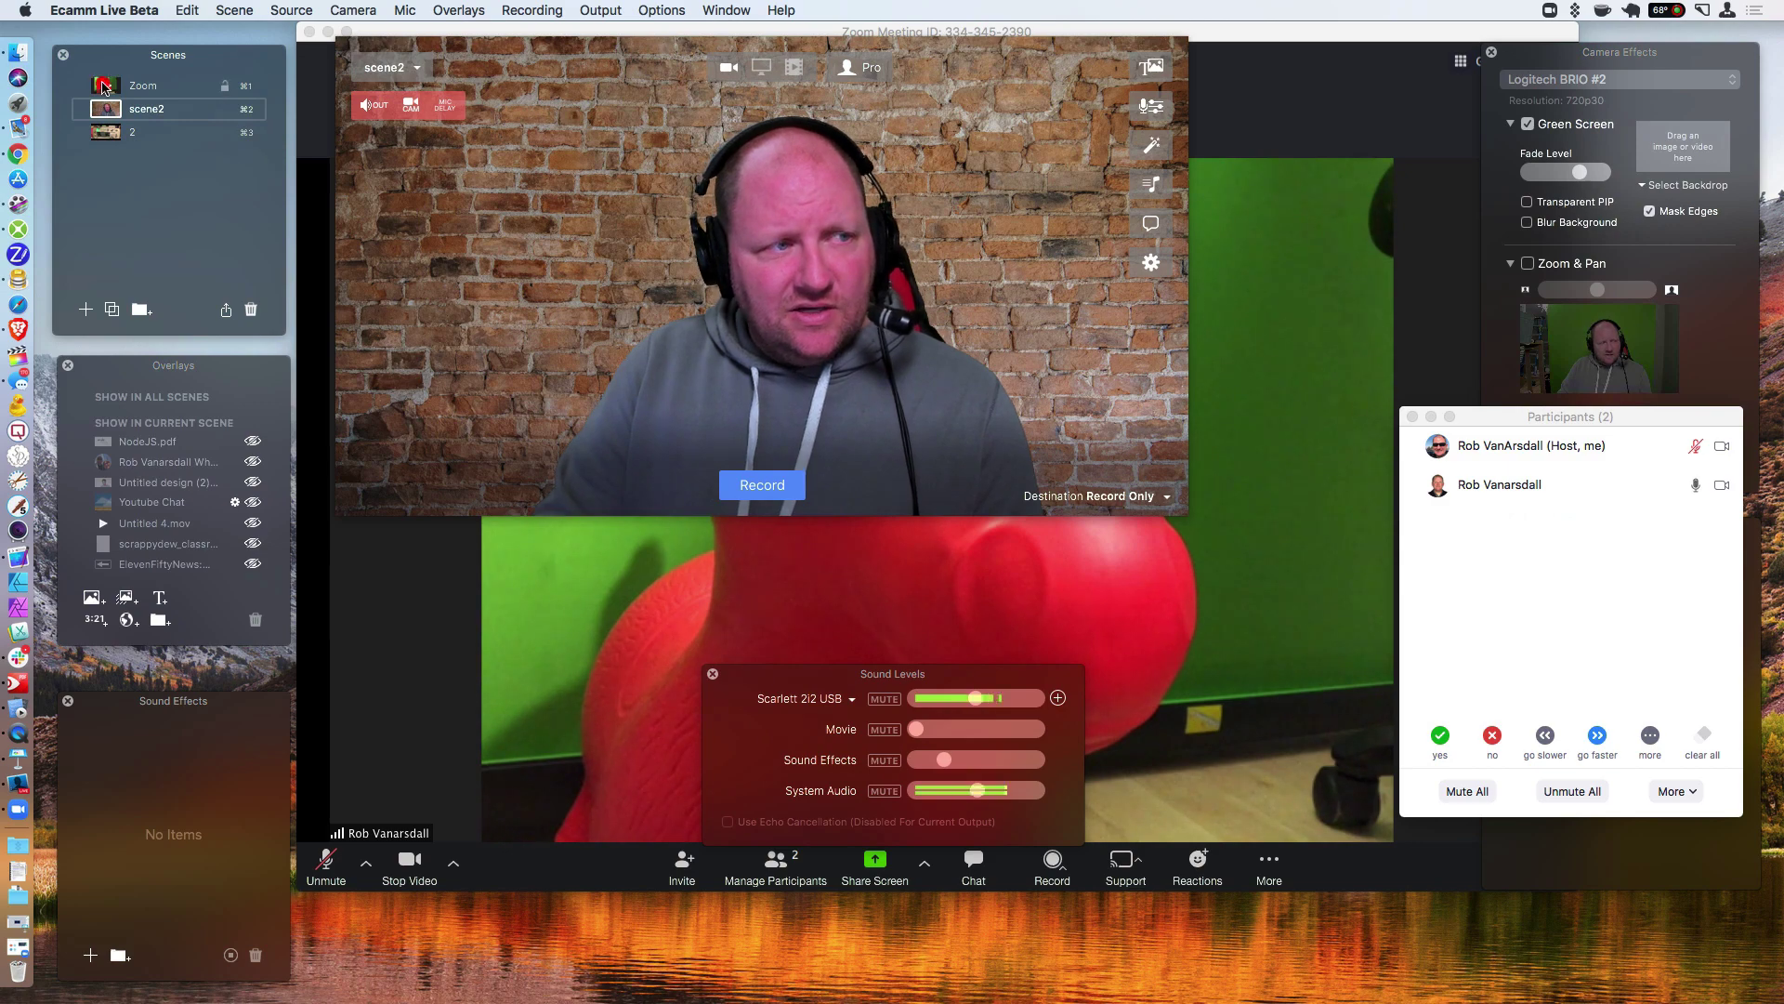
left_click(104, 86)
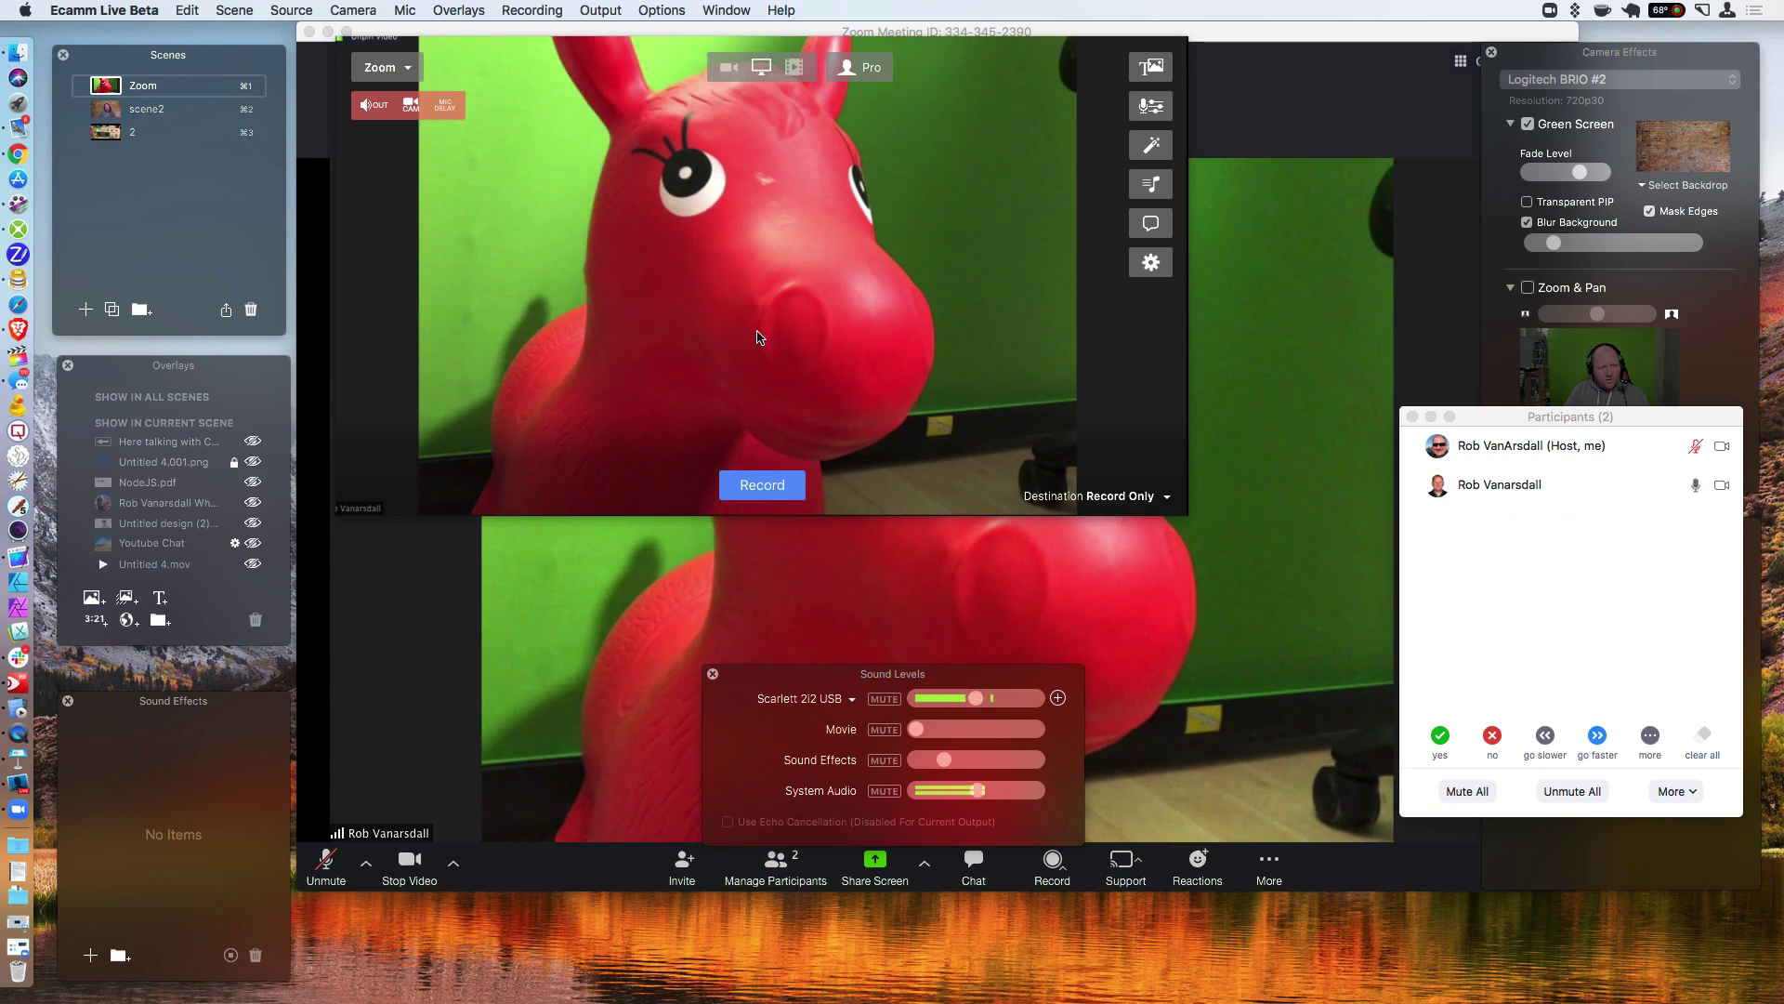
left_click(868, 294)
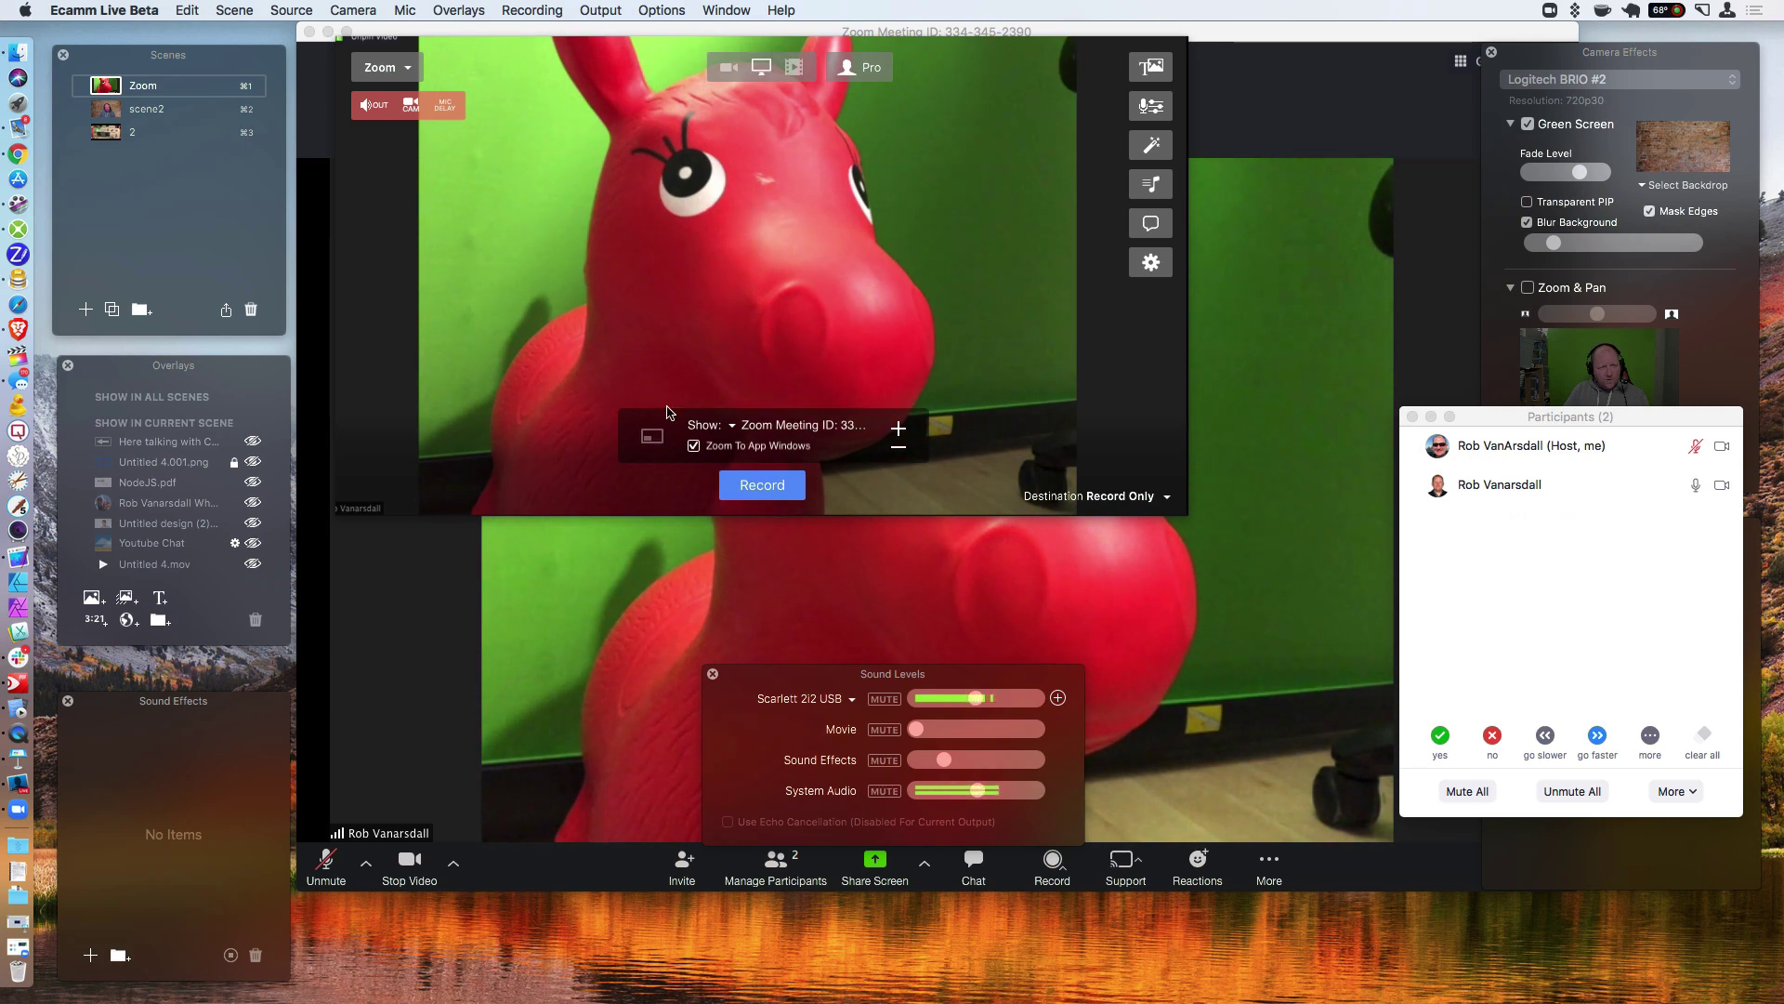
Add the webcam PIP and position it near the upper right of the preview.
left_click(653, 437)
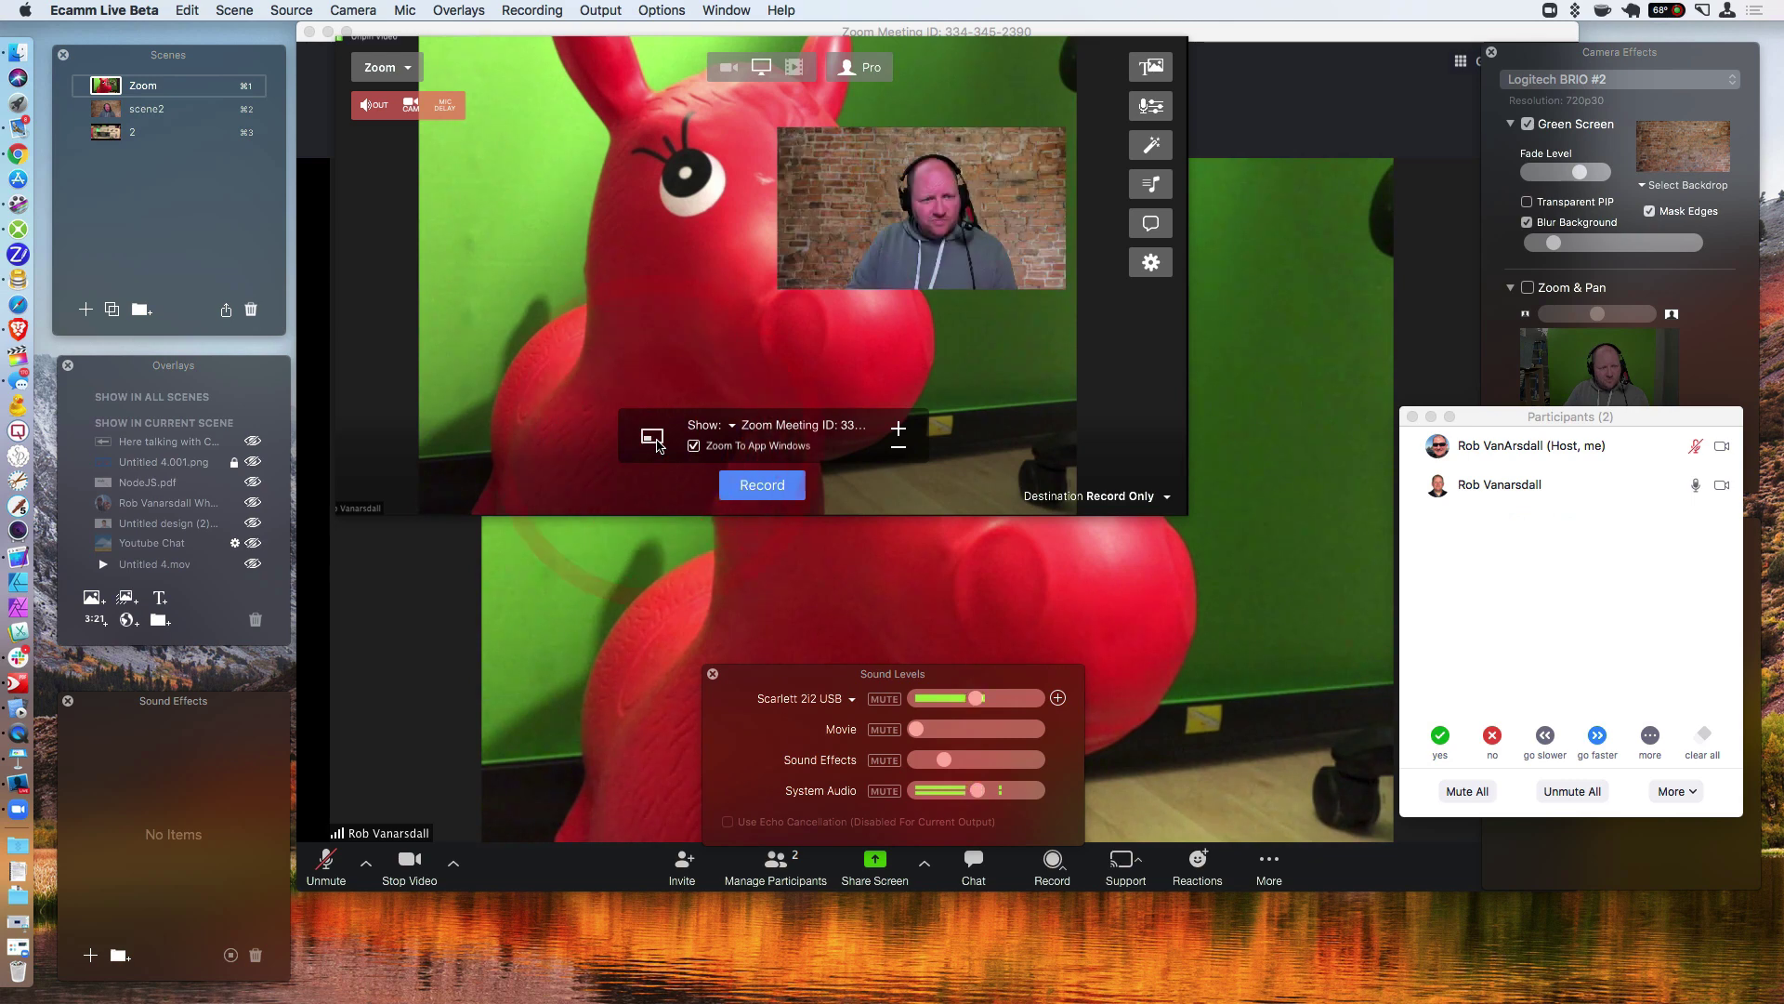
left_click_drag(937, 228, 1037, 144)
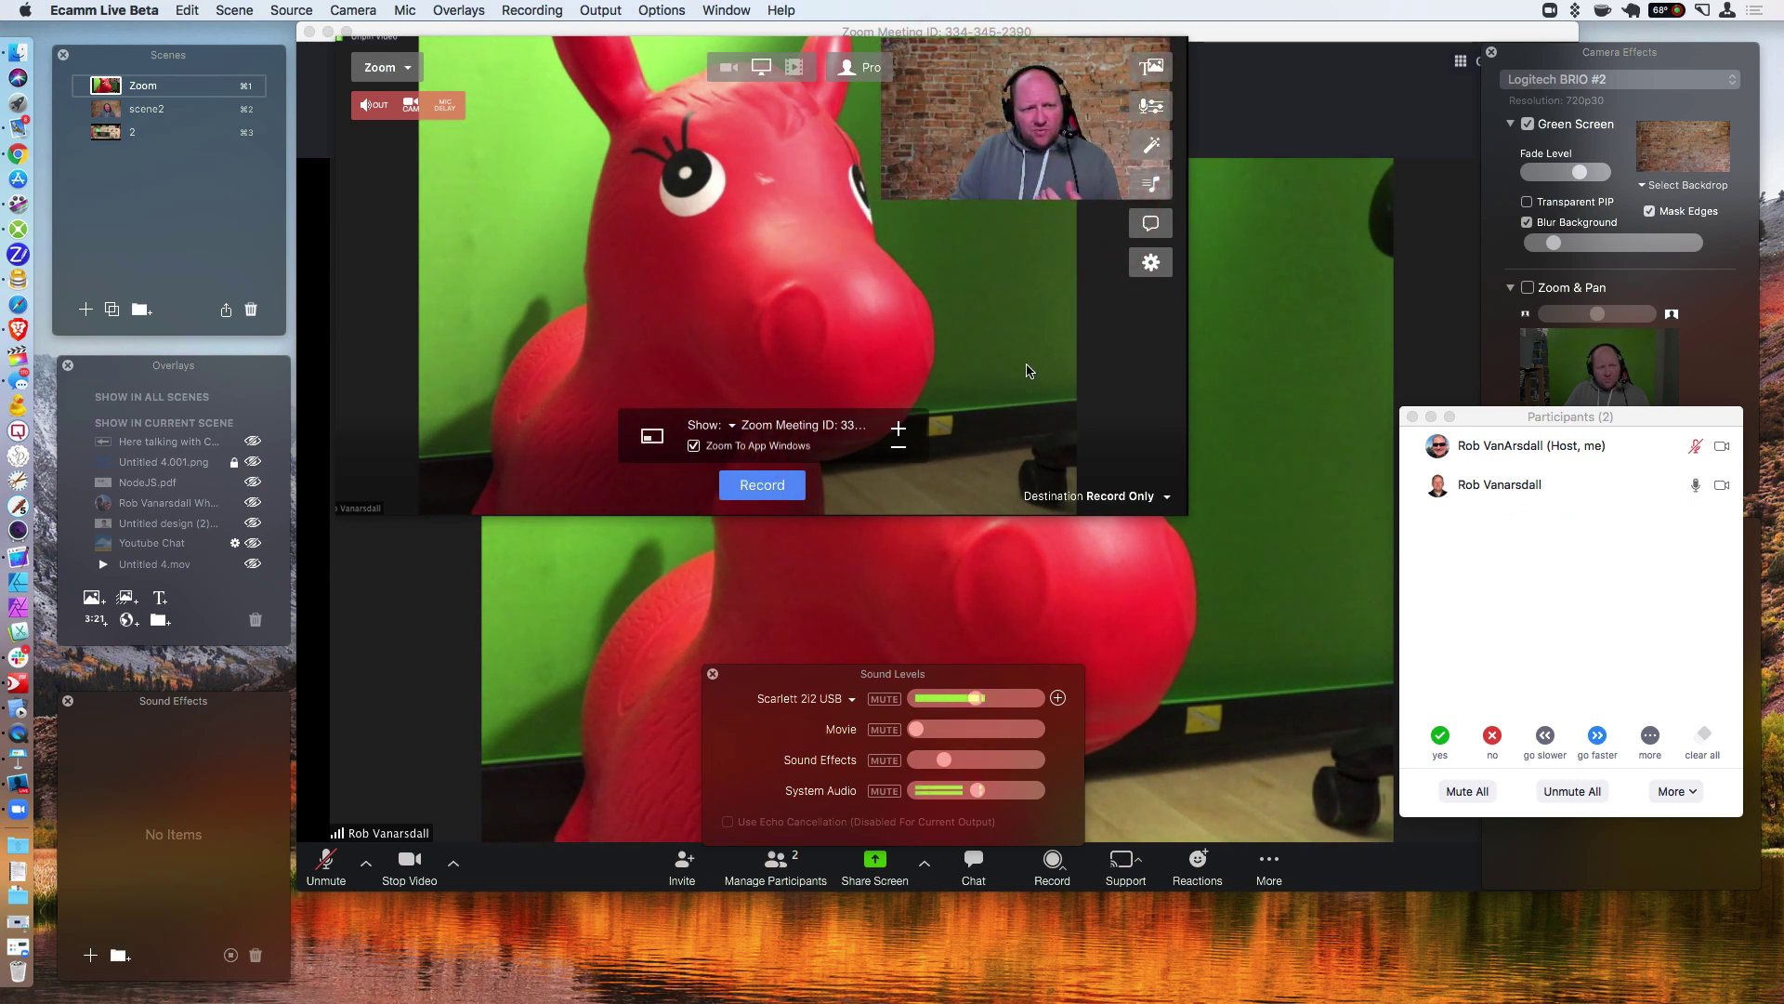
mouse_move(1003, 149)
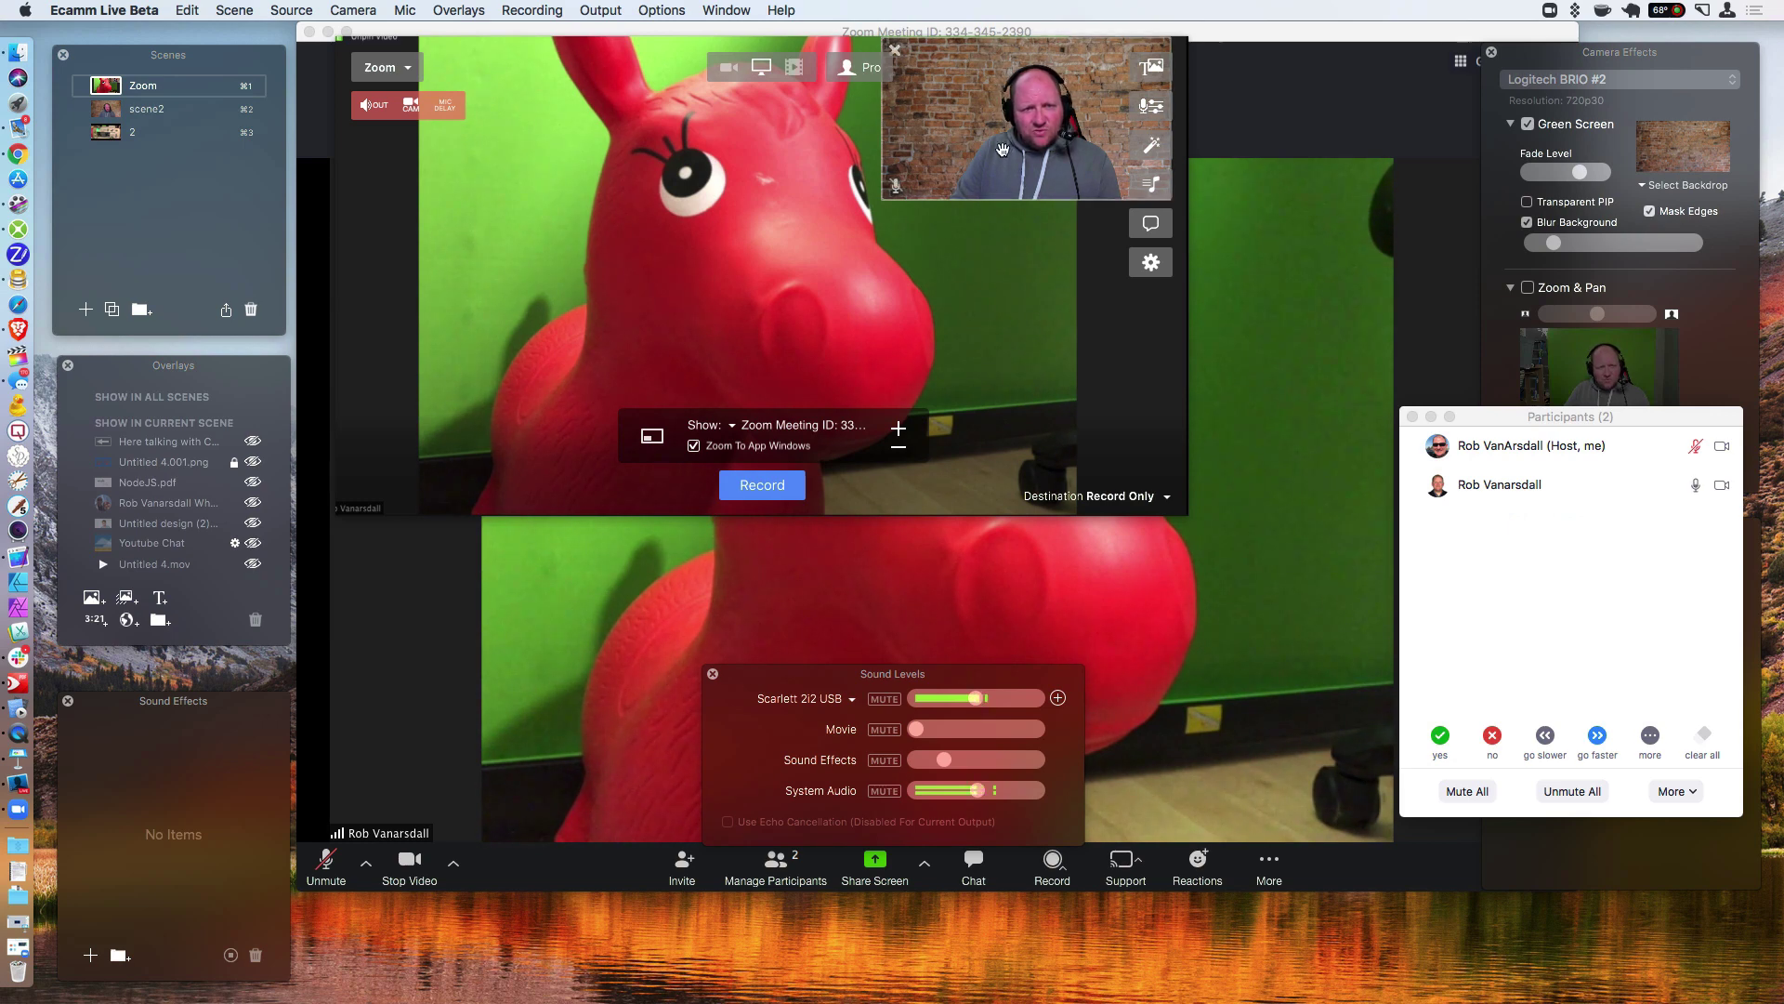
left_click_drag(1003, 149, 1020, 153)
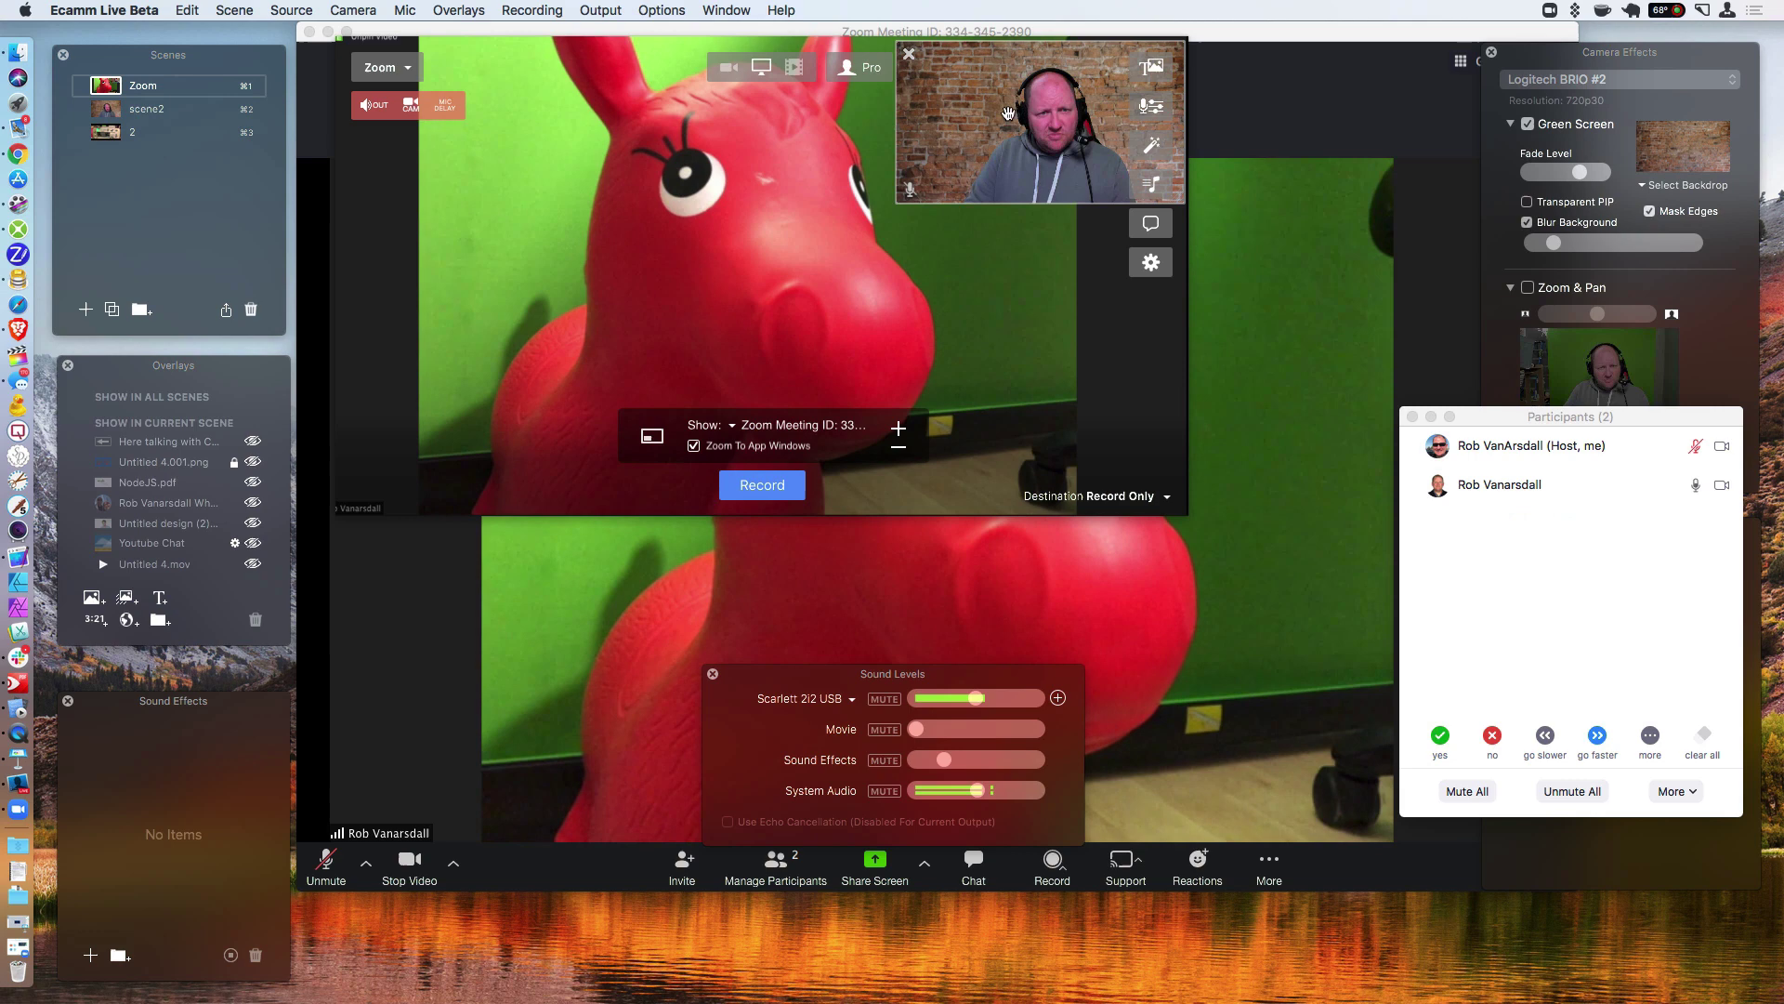
left_click_drag(1011, 110, 1003, 114)
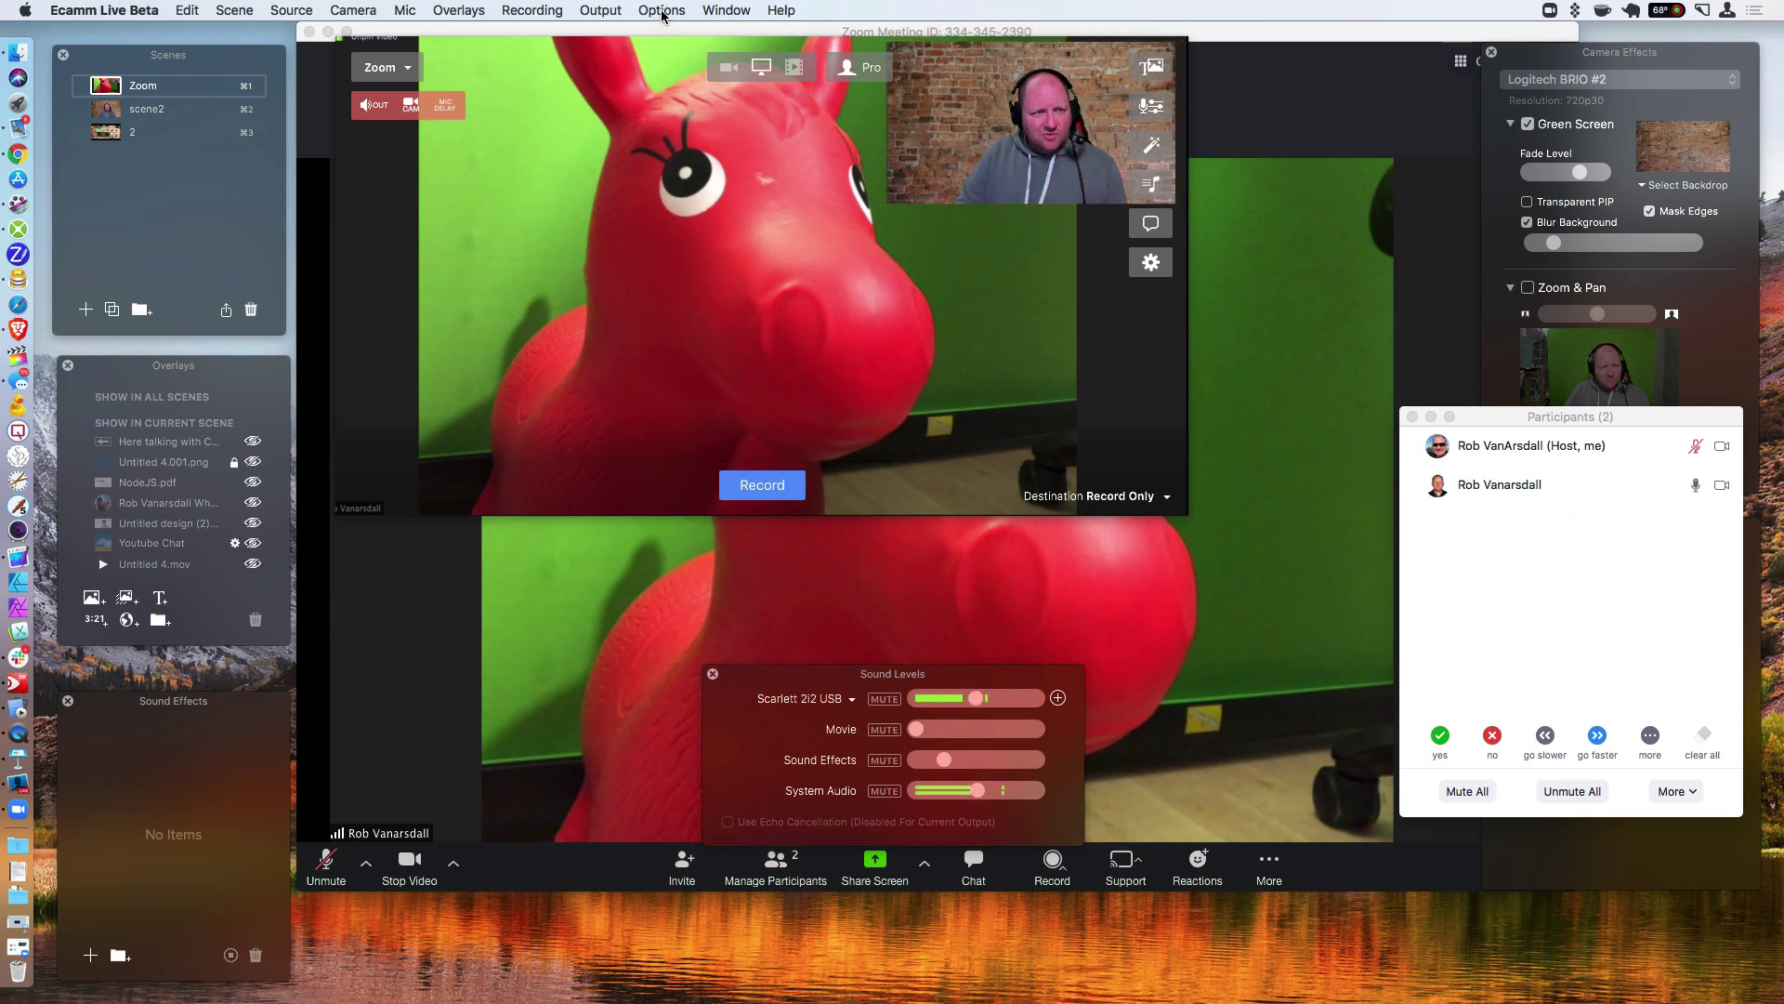
Set Picture-in-Picture Shape to Round and drag the inset into the top-right corner.
left_click(610, 14)
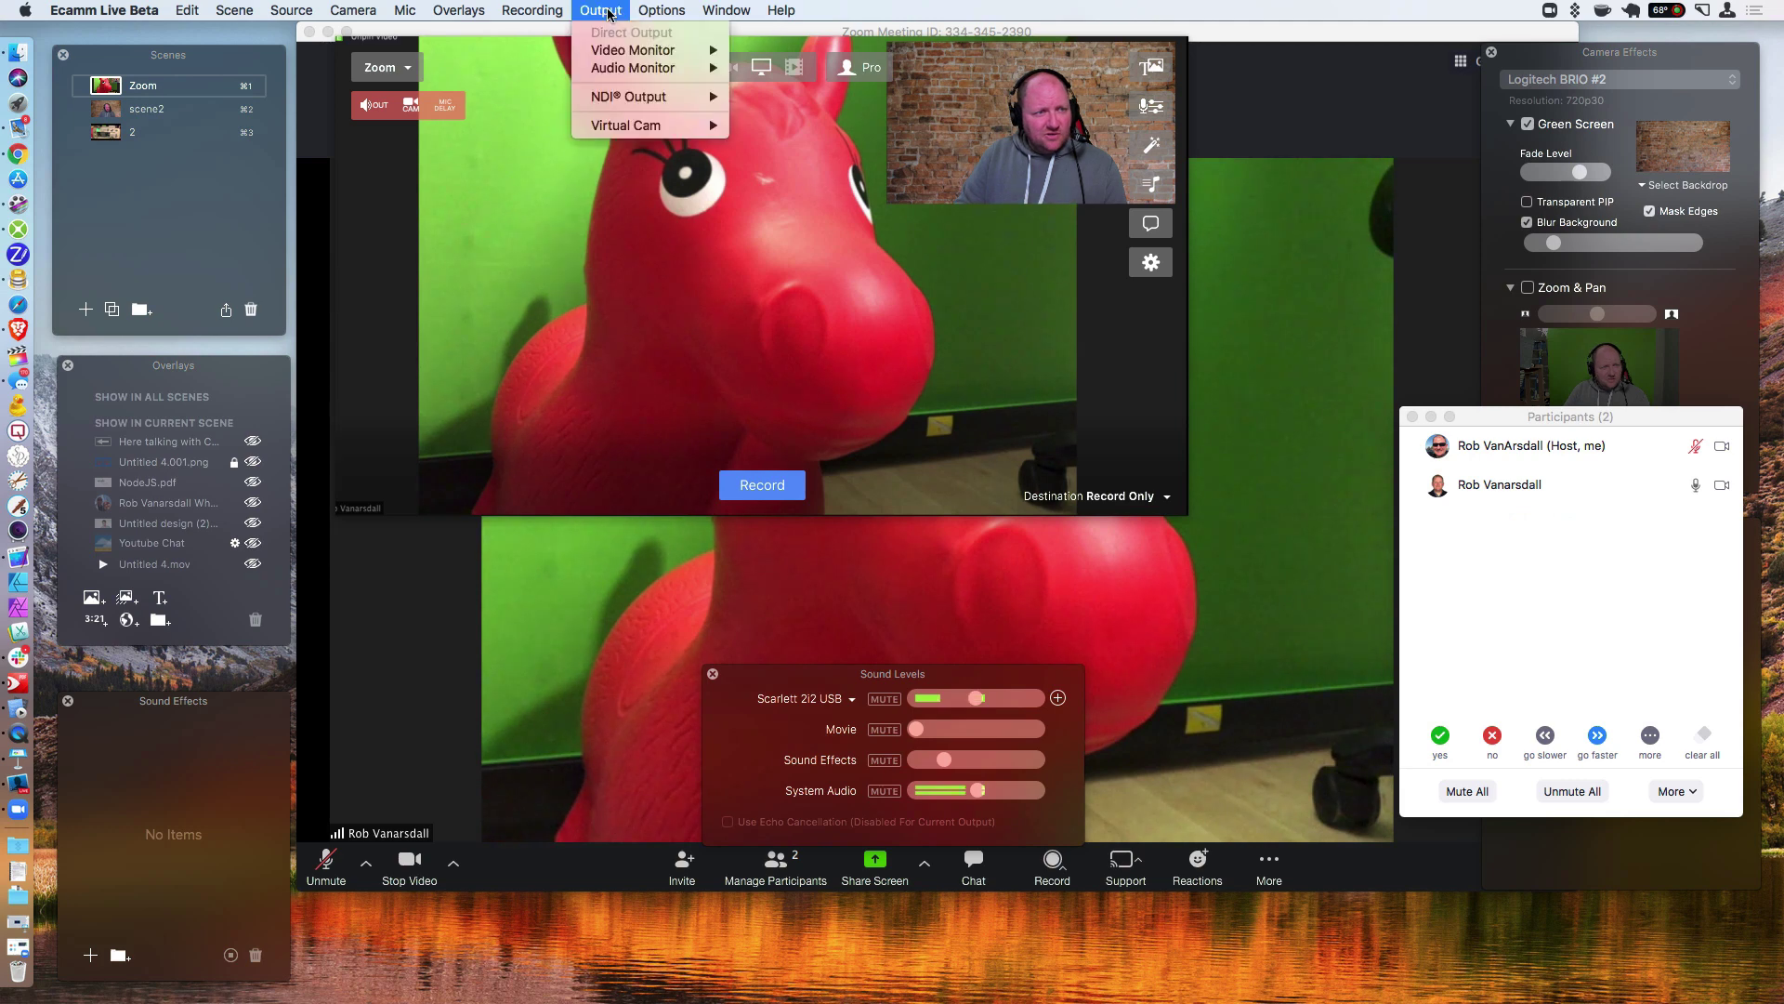
mouse_move(661, 13)
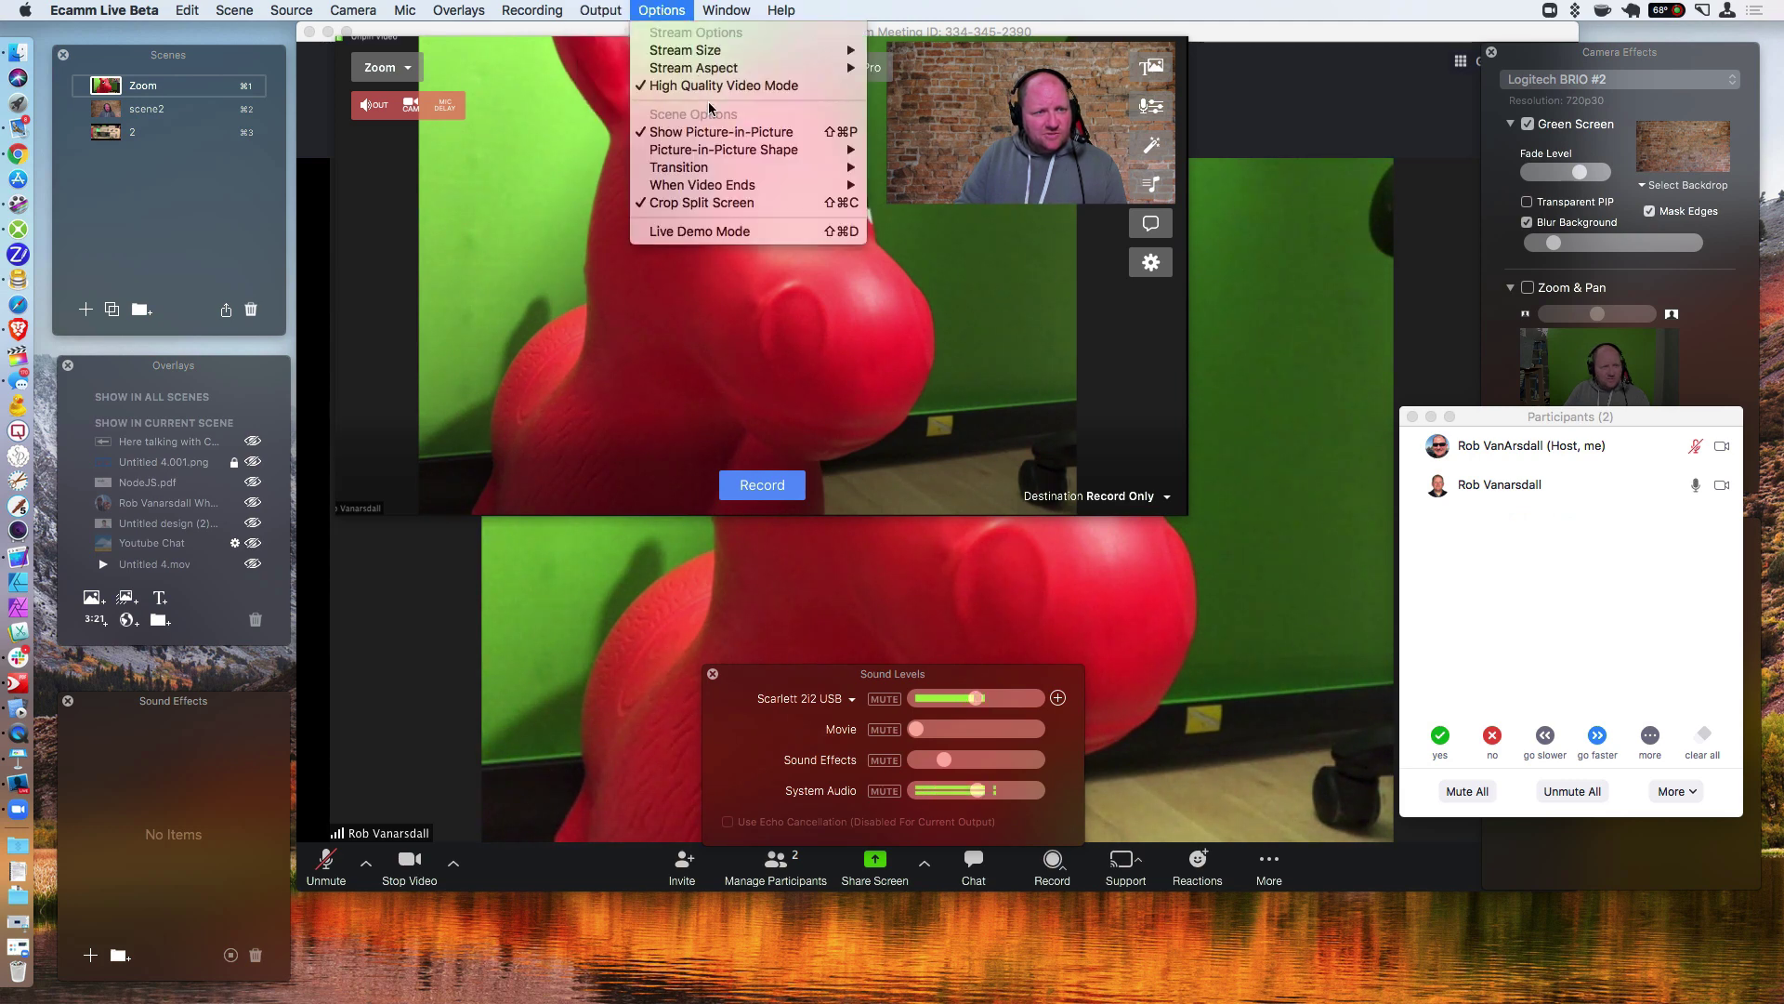
mouse_move(762, 153)
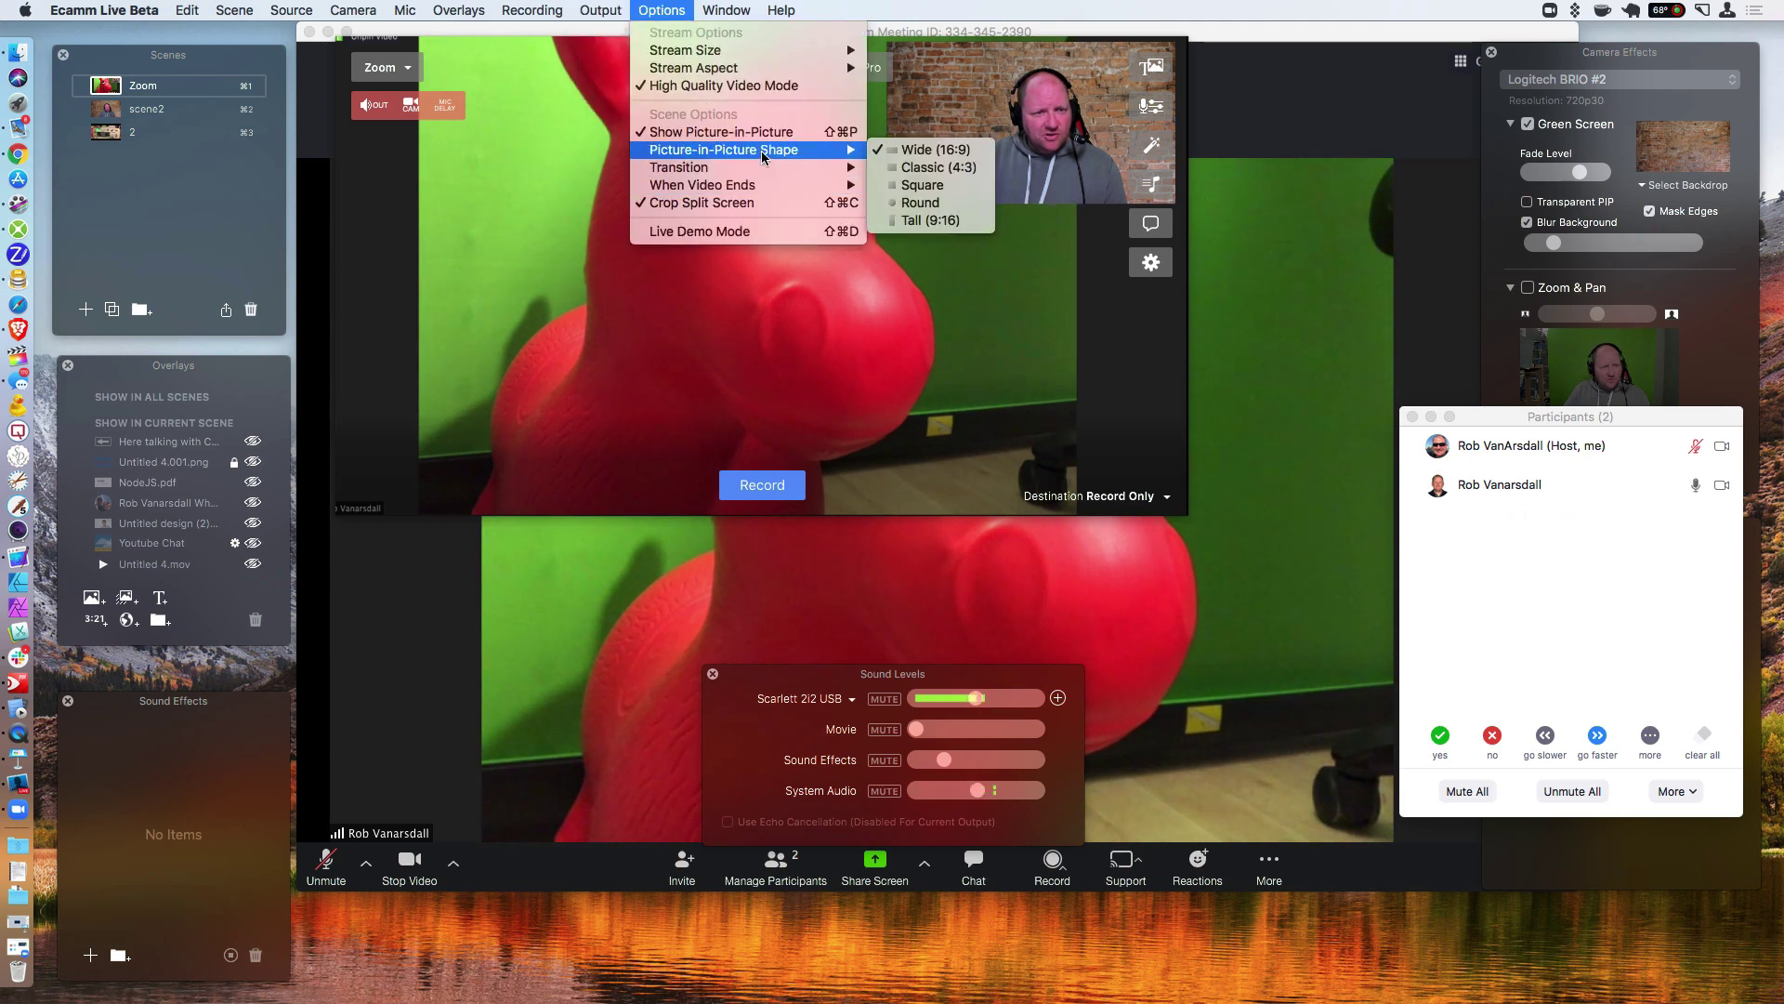
left_click(923, 203)
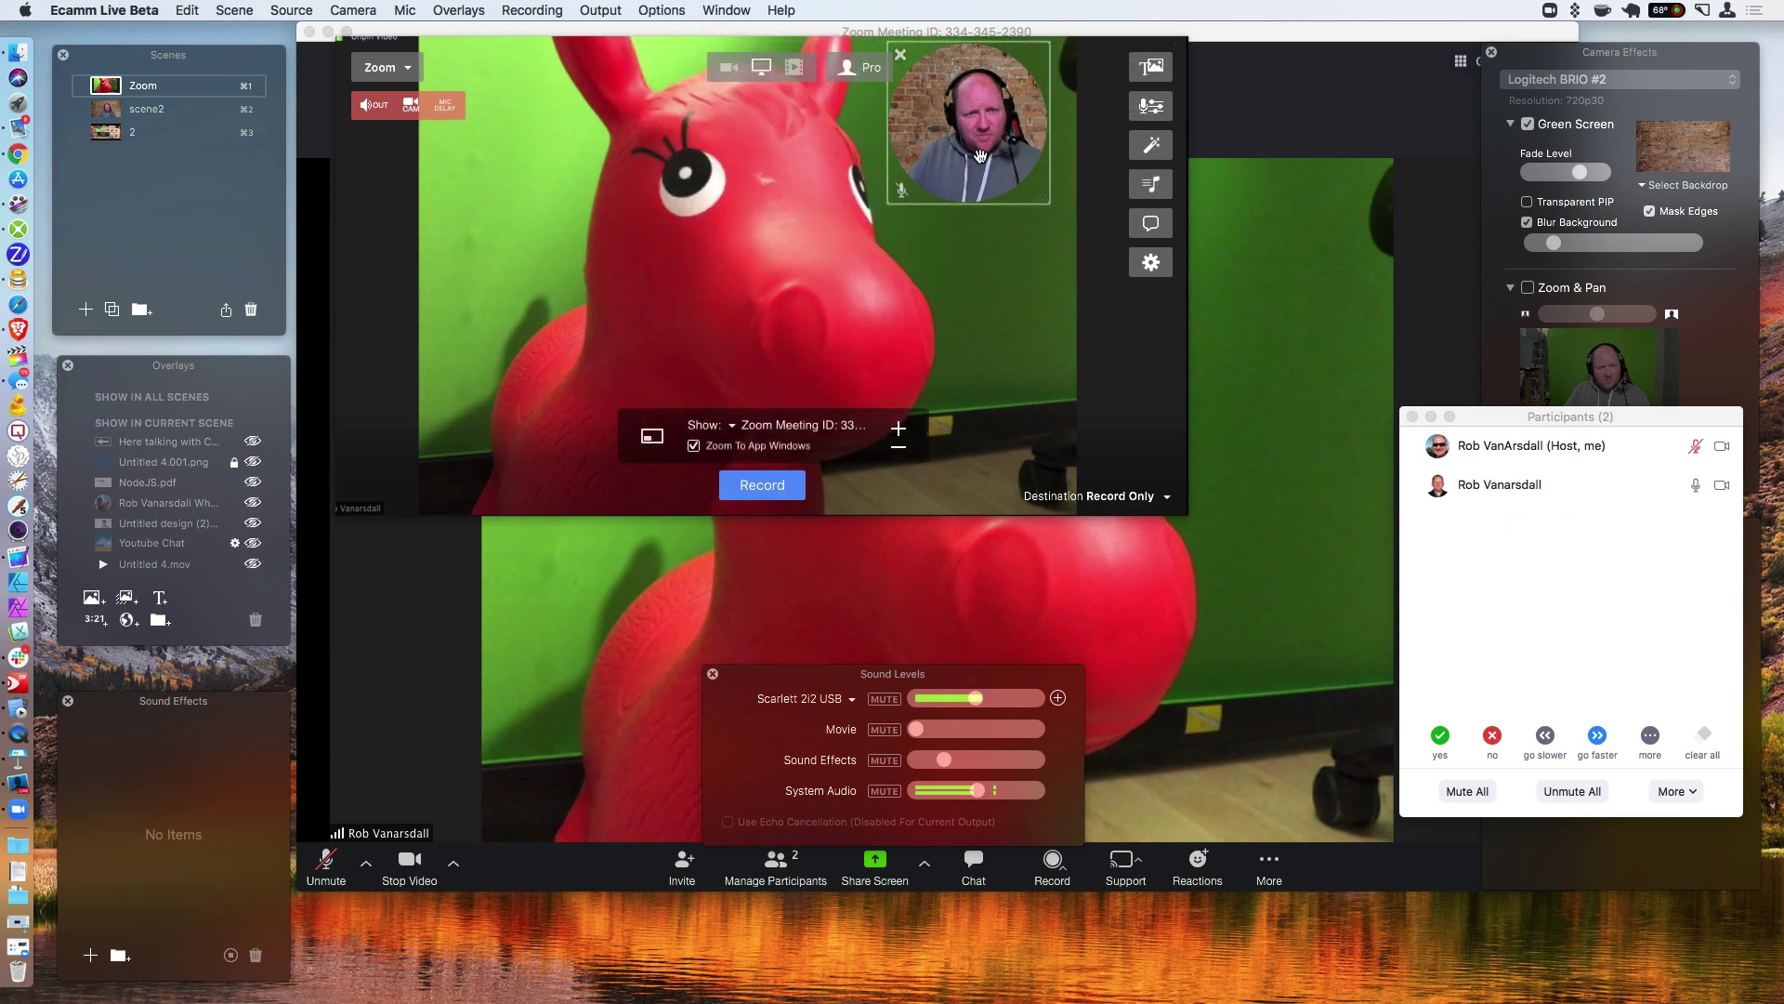
left_click_drag(1007, 170, 1040, 162)
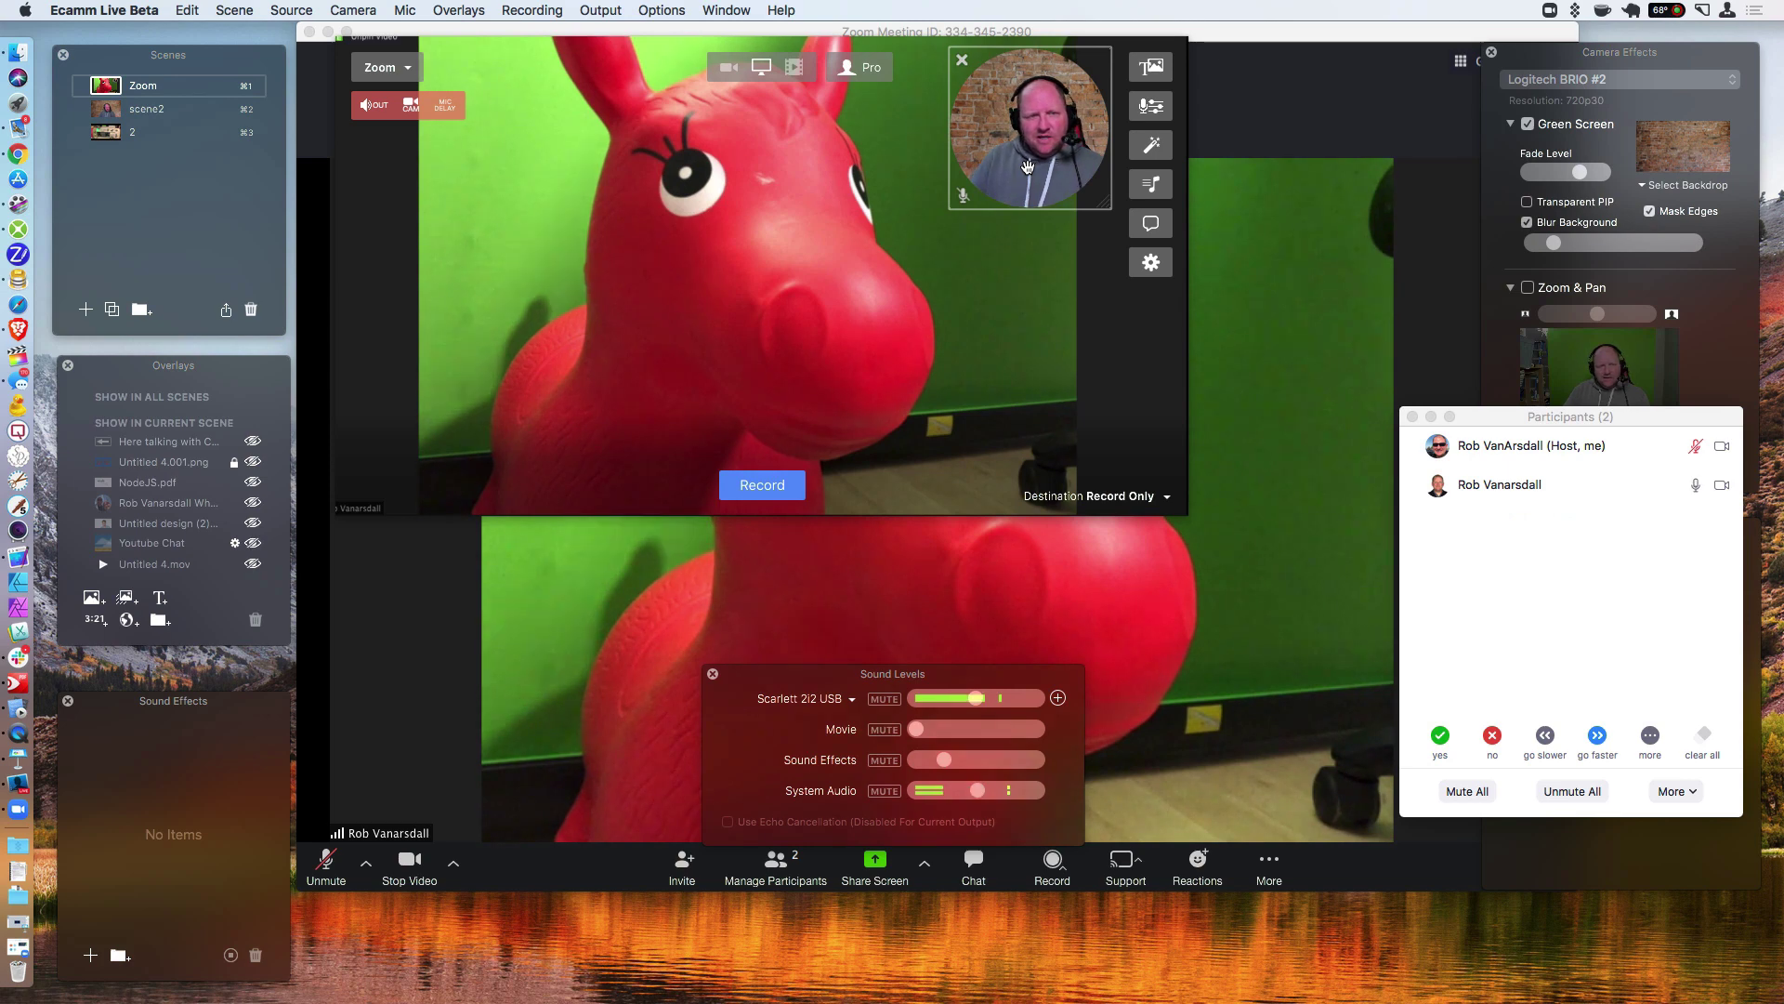
Resize the Zoom window capture so the toy horse video sits left of the round camera inset.
mouse_move(1027, 167)
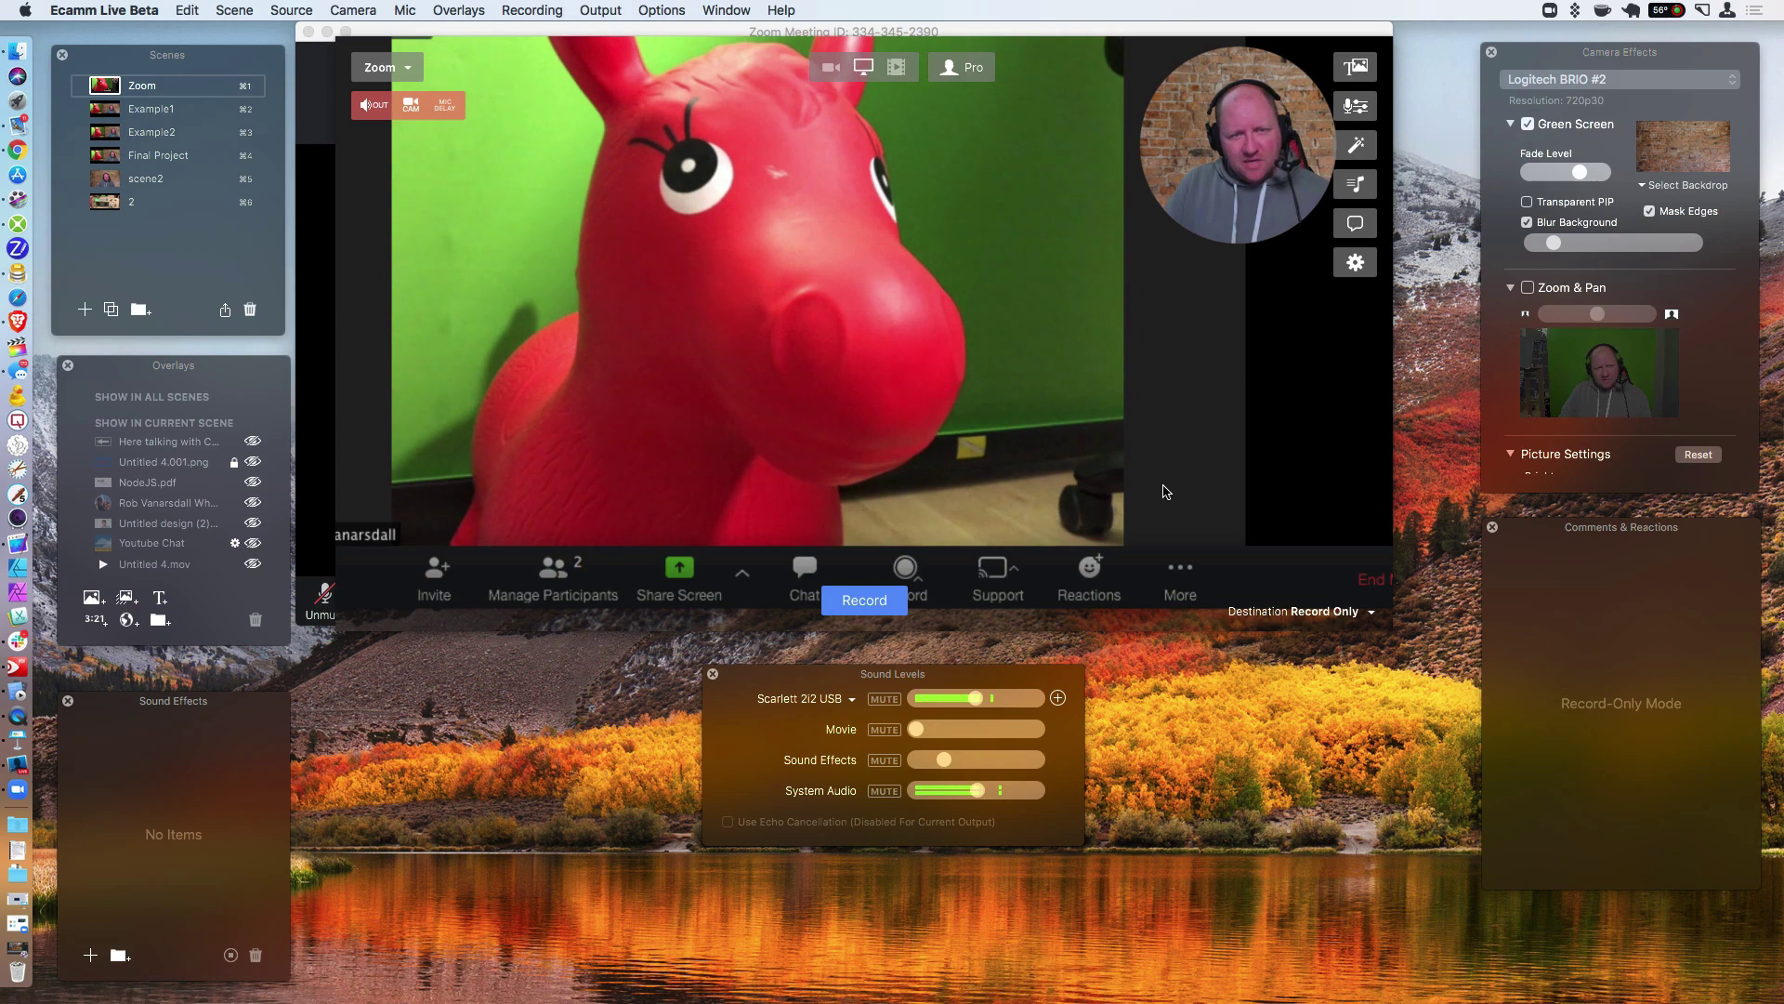
mouse_move(1161, 490)
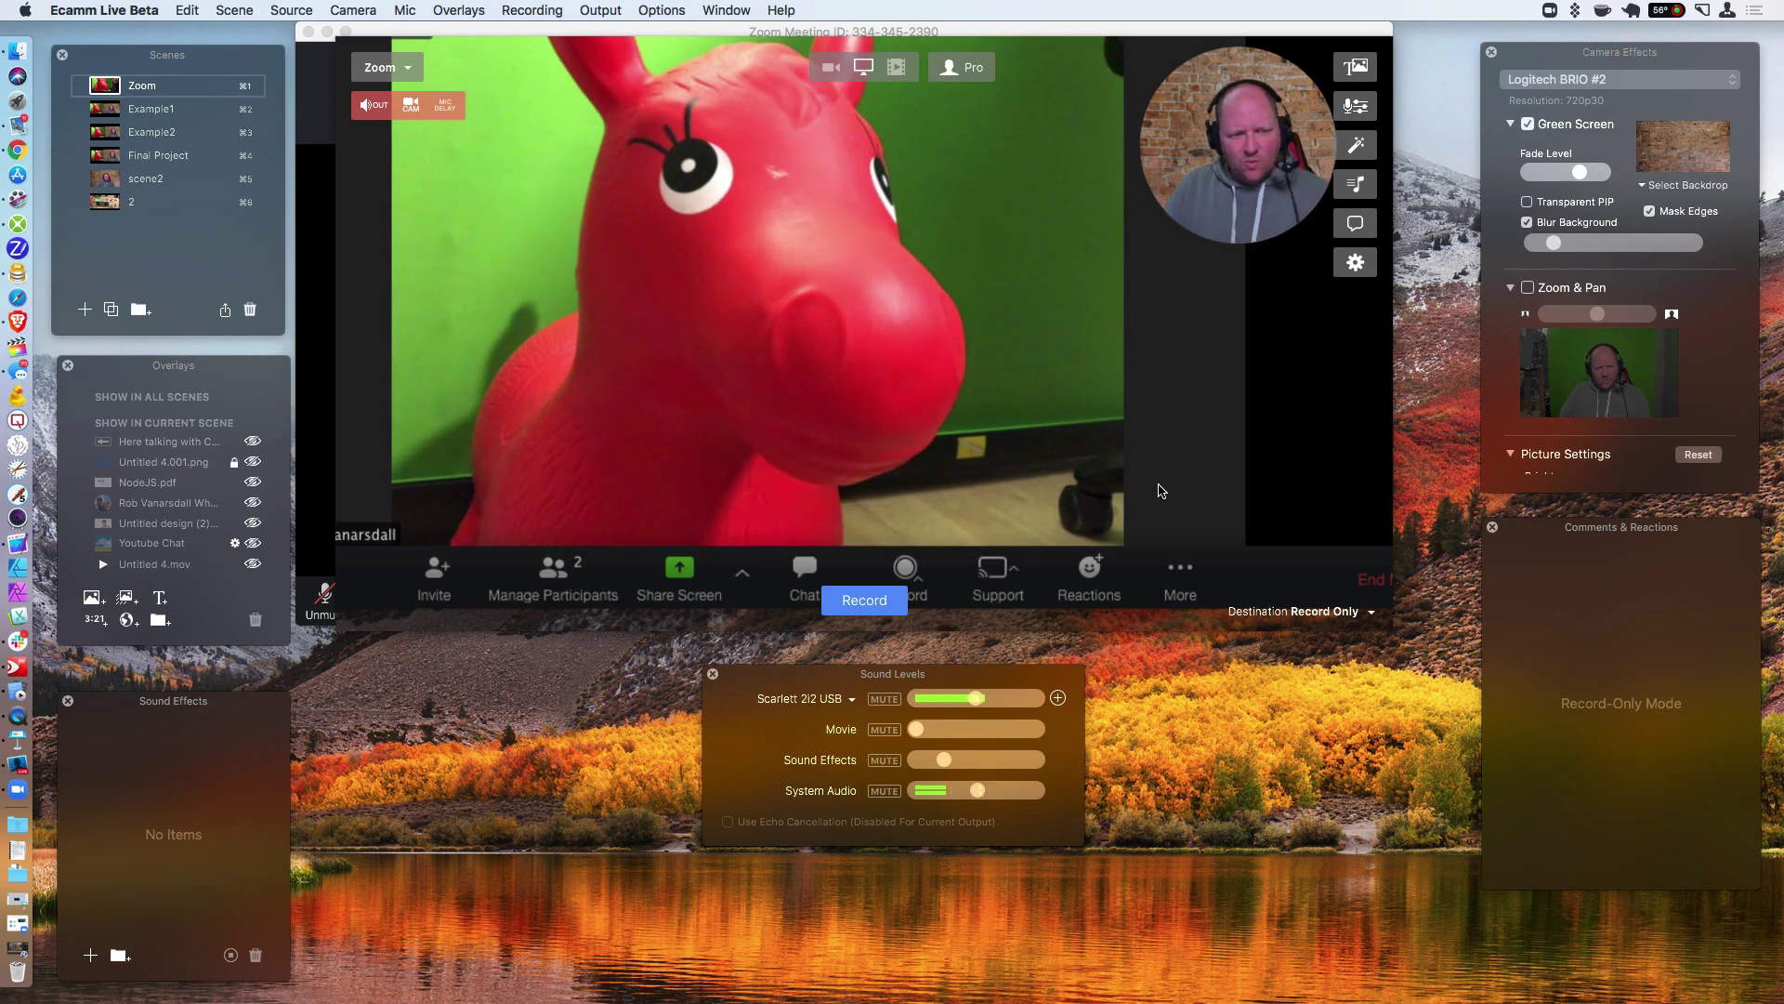
mouse_move(879, 322)
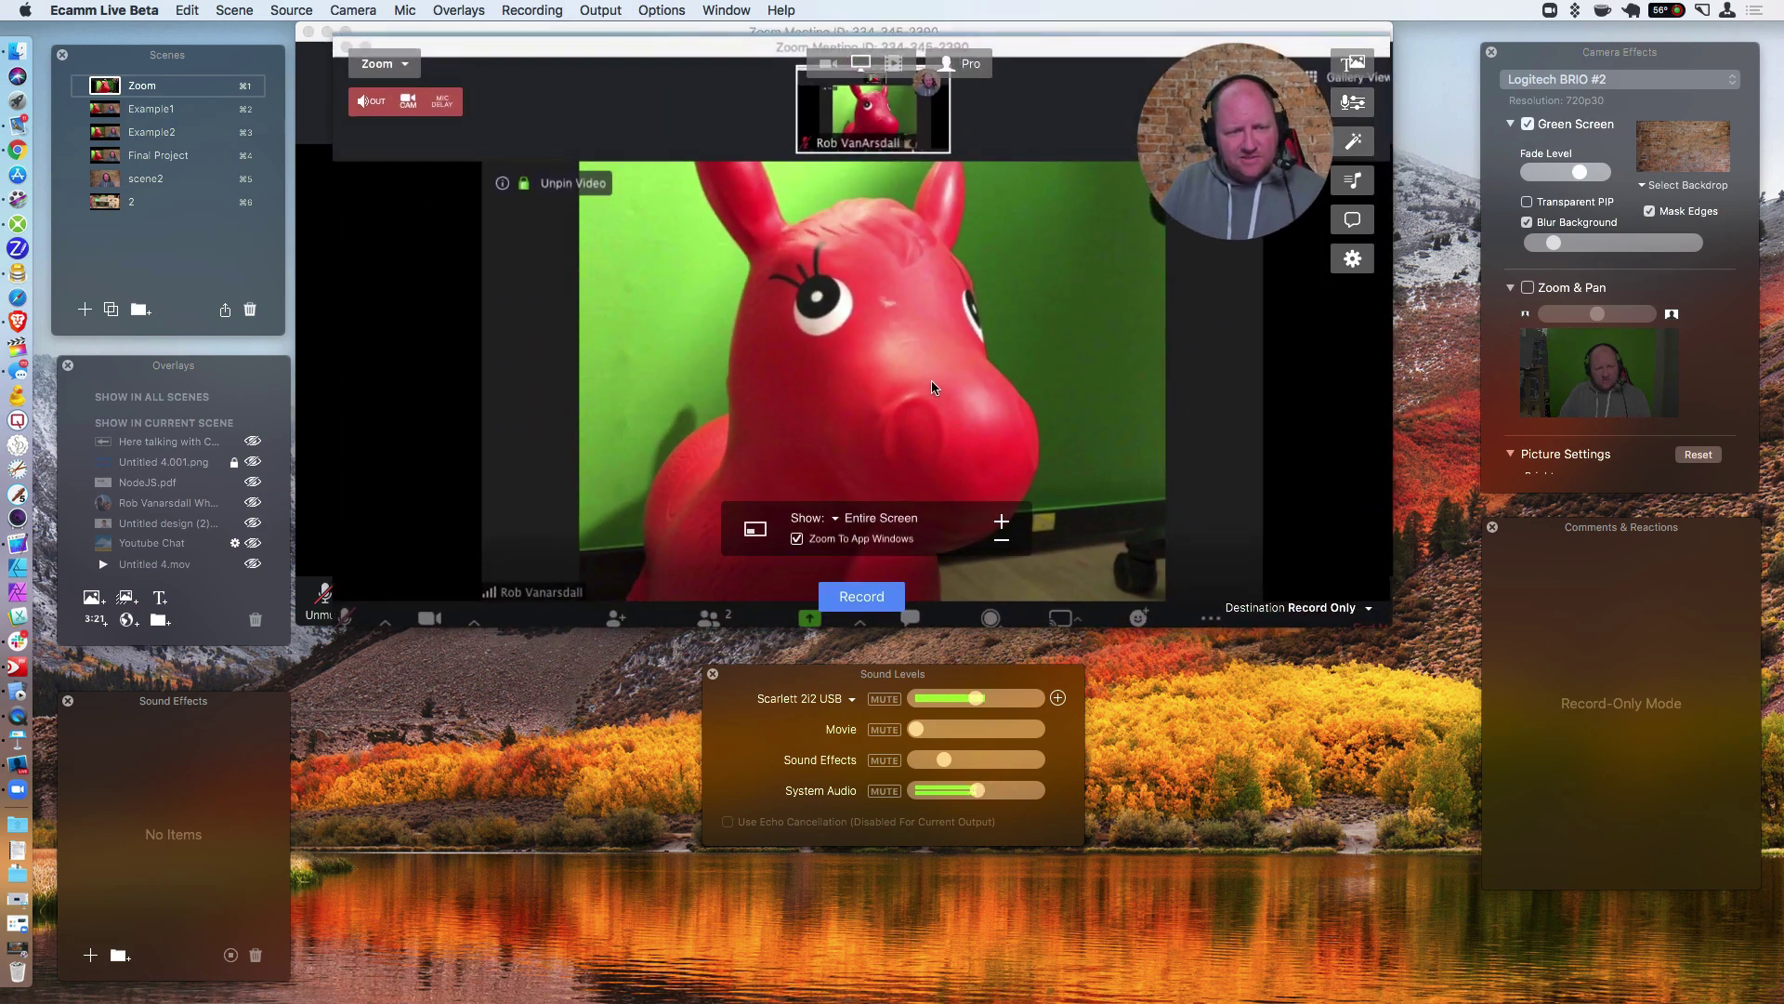
Bring Zoom forward, switch it to Gallery View, and return to Ecamm Live.
left_click(931, 381)
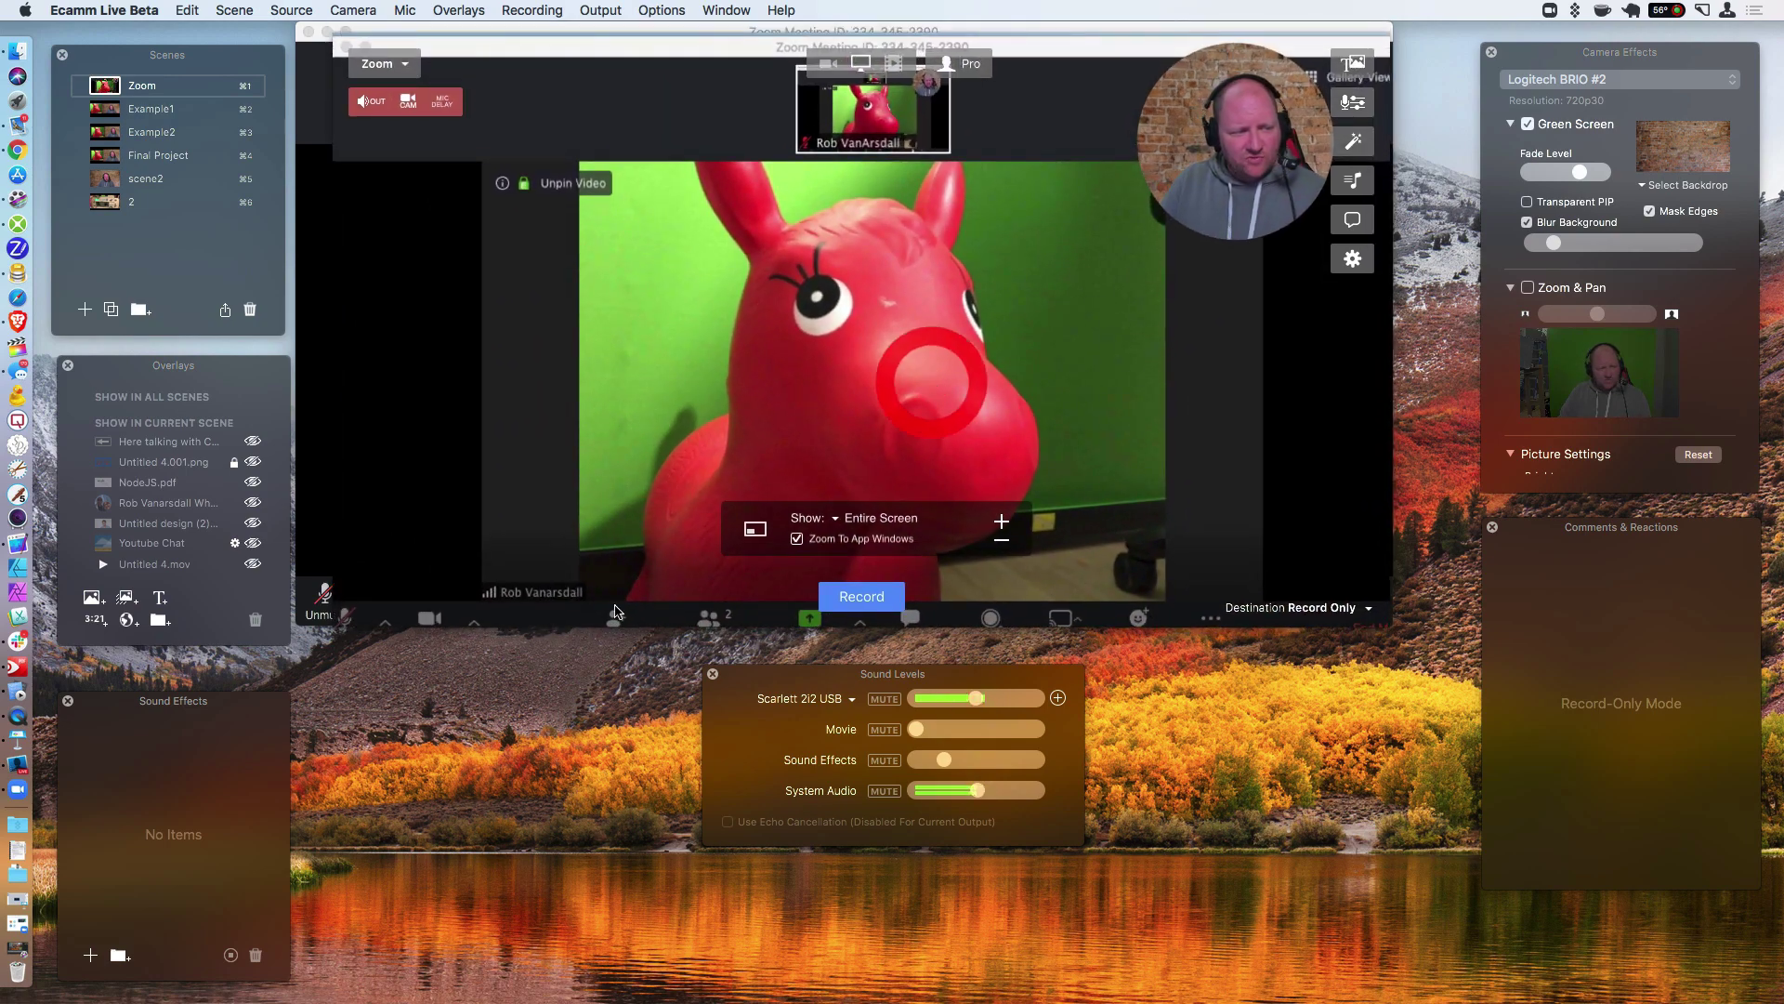
left_click(17, 791)
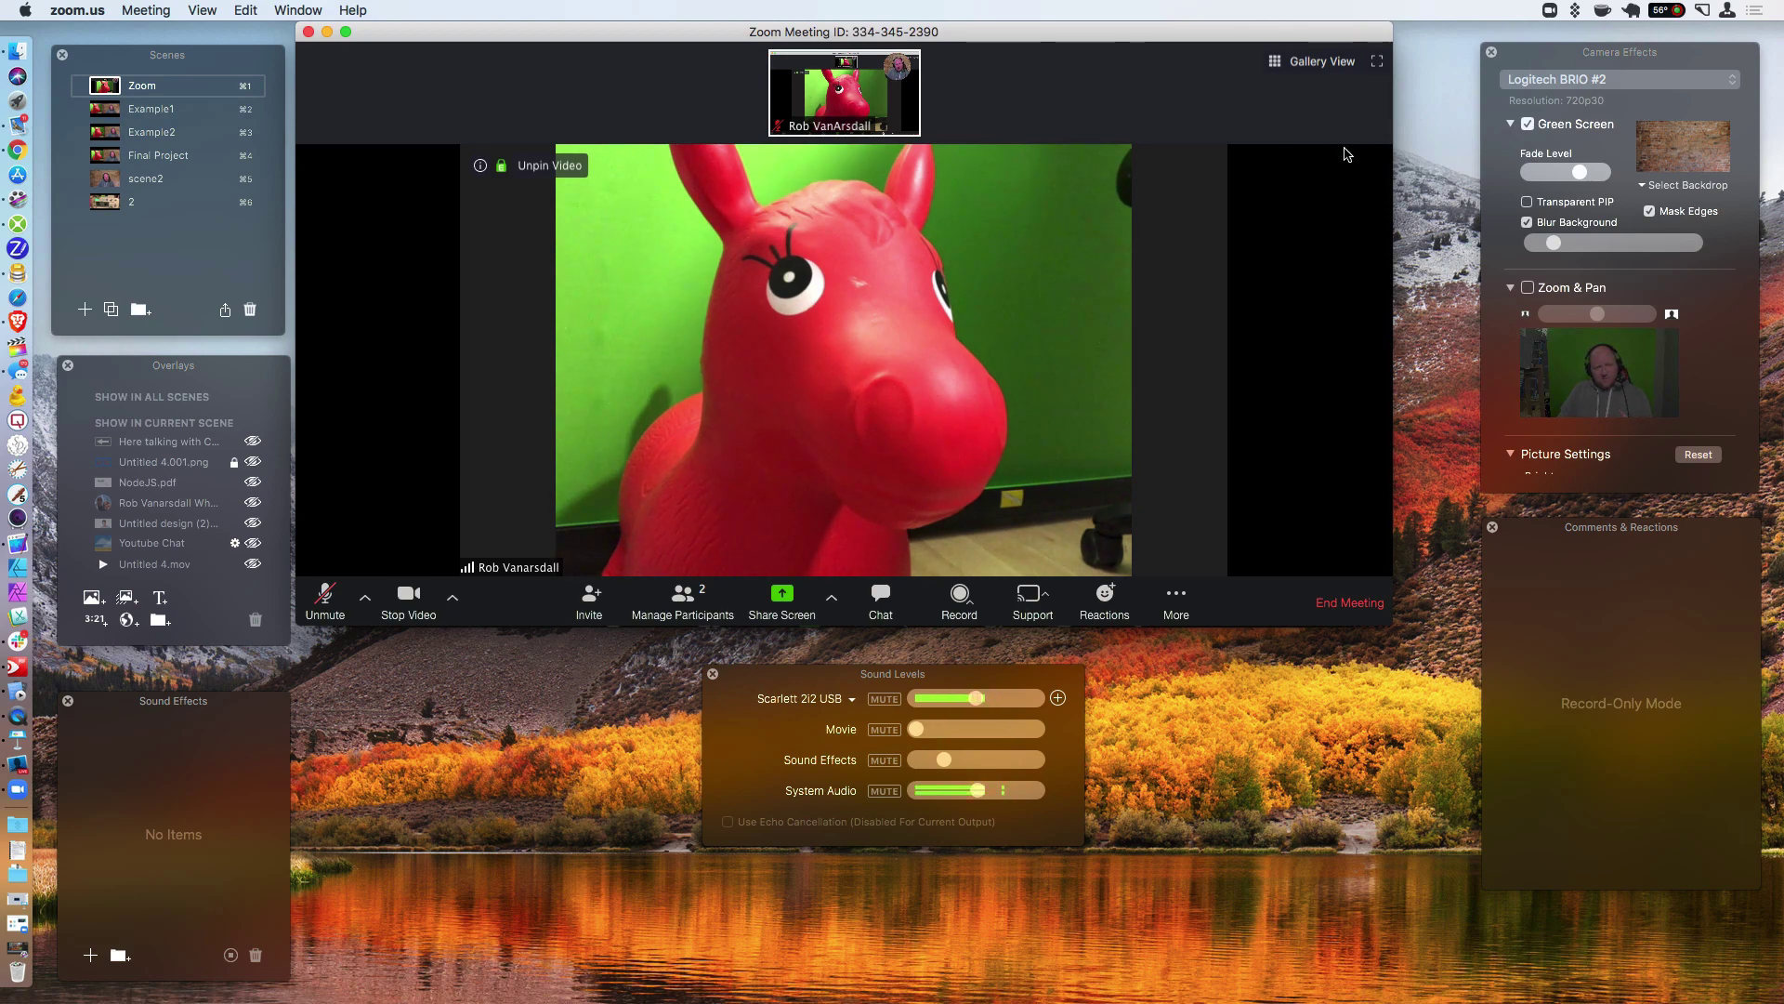
left_click(1304, 64)
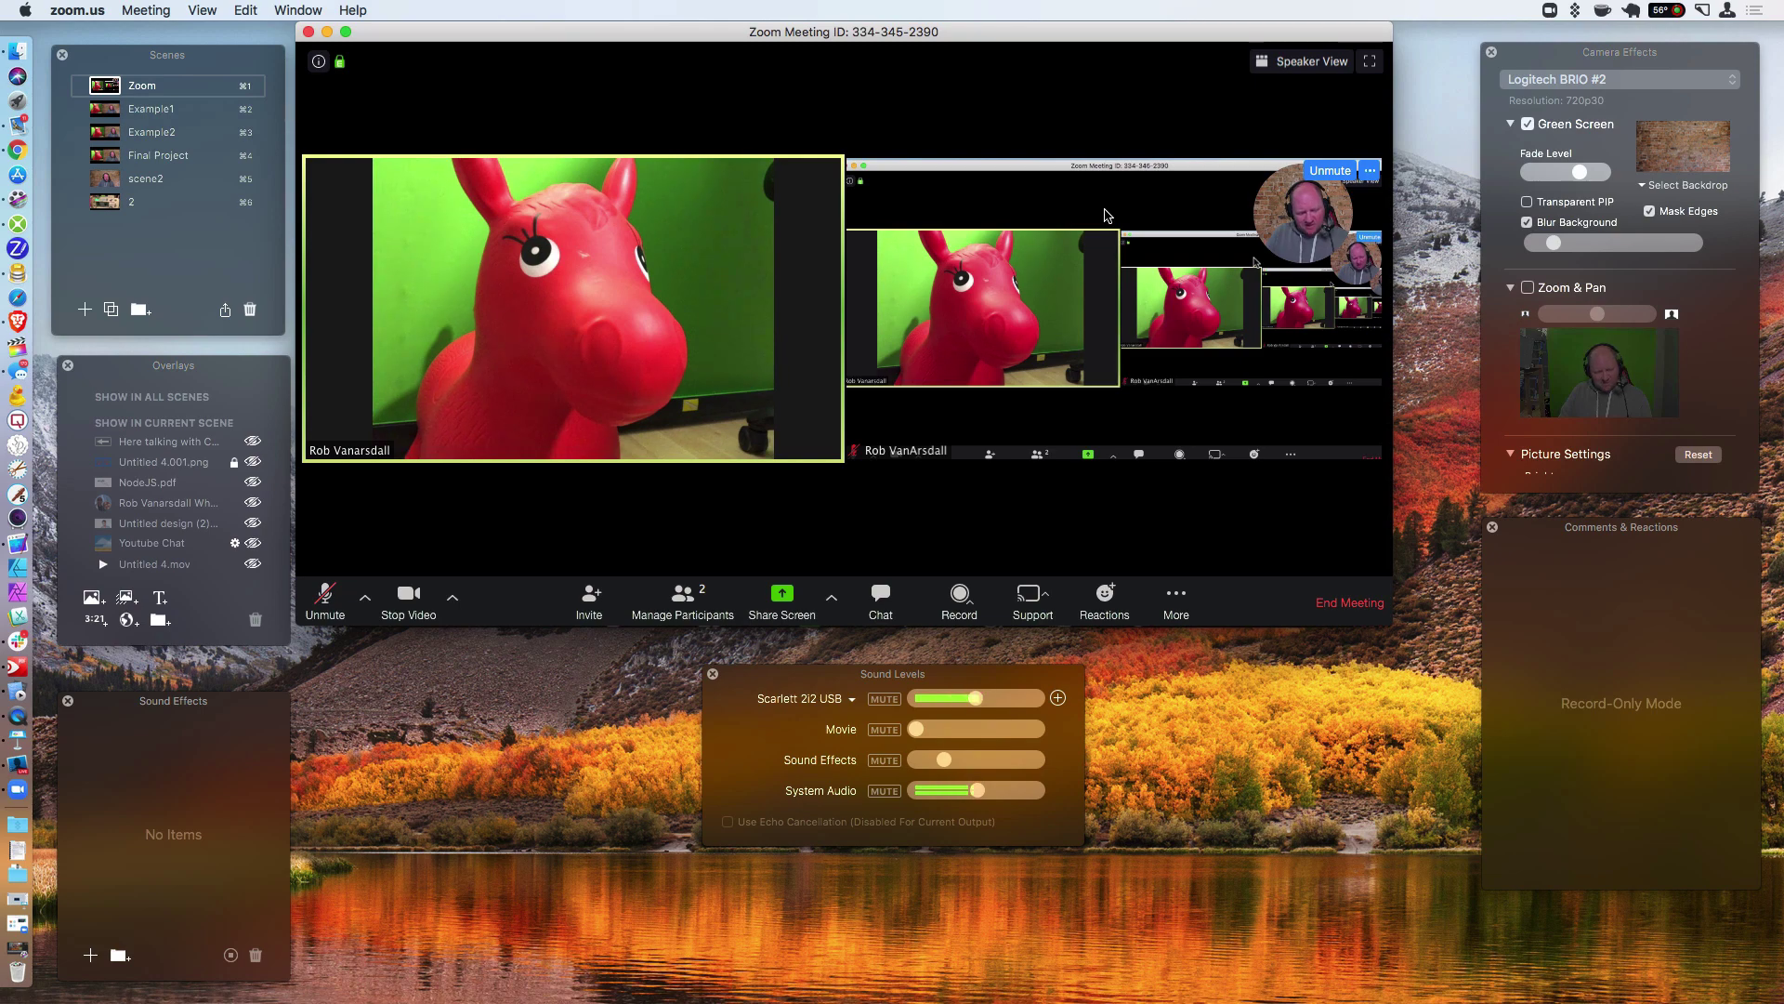
key("super+Tab")
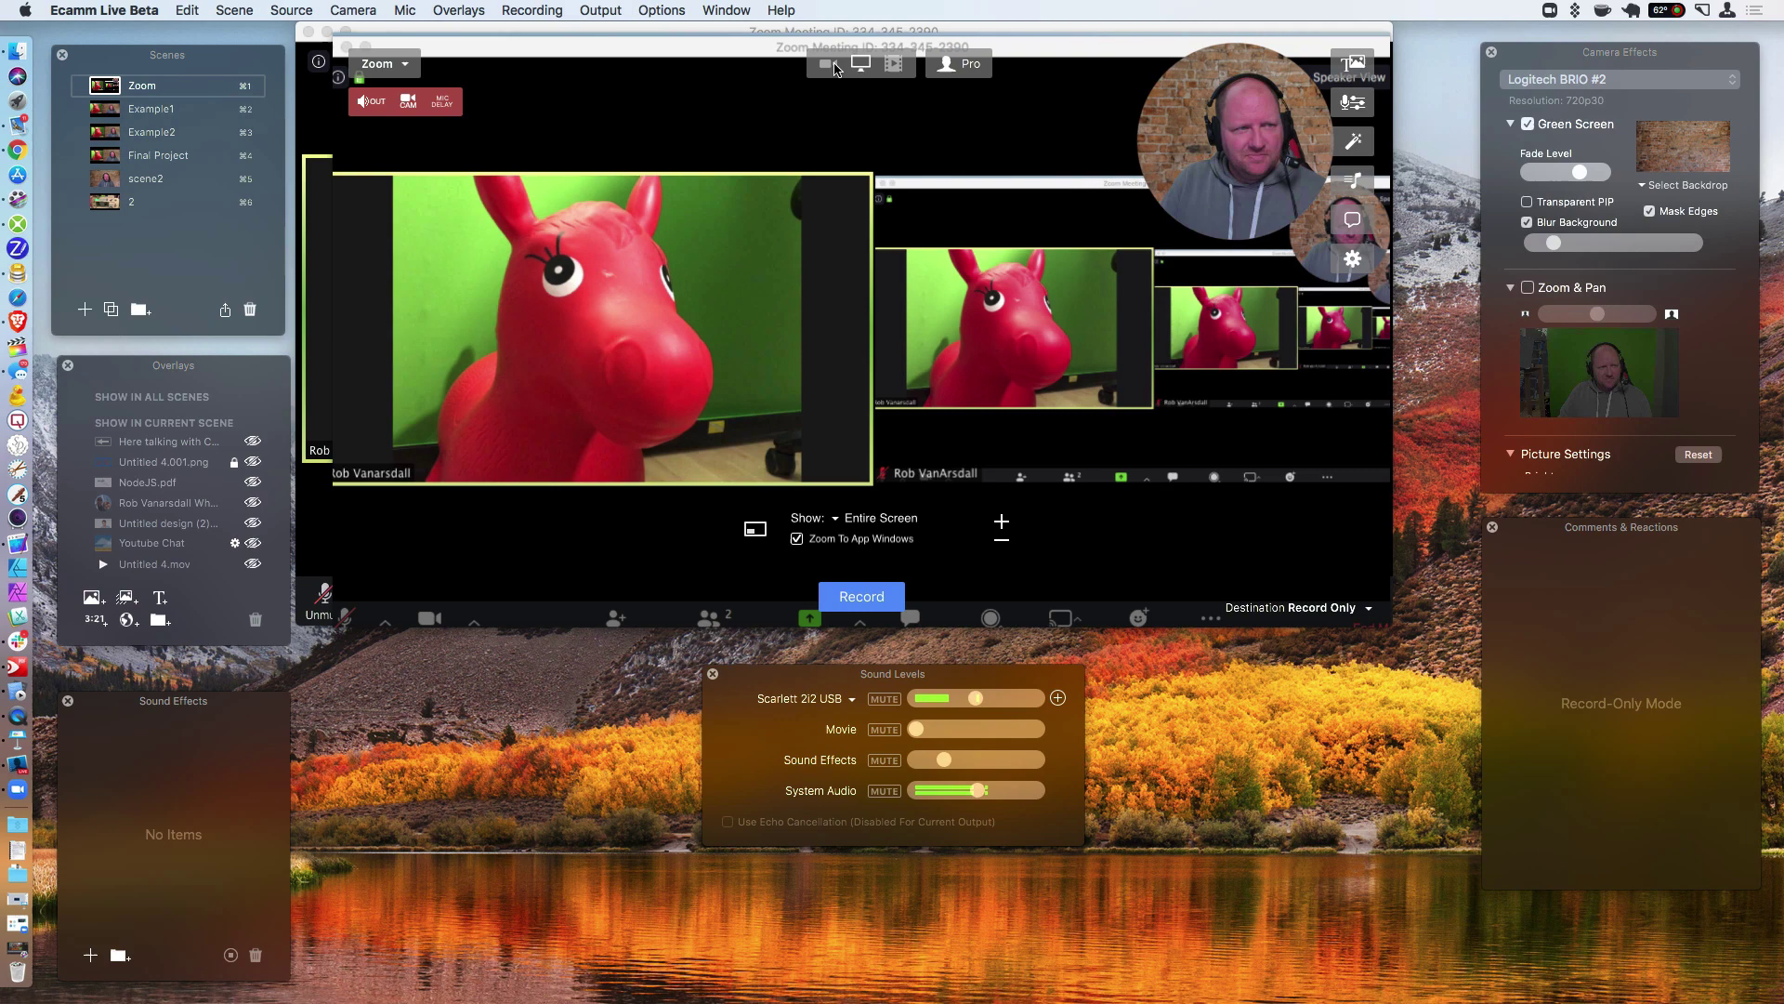
Put the camera back in Ecamm Live's preview and bring the Zoom meeting forward.
left_click(830, 67)
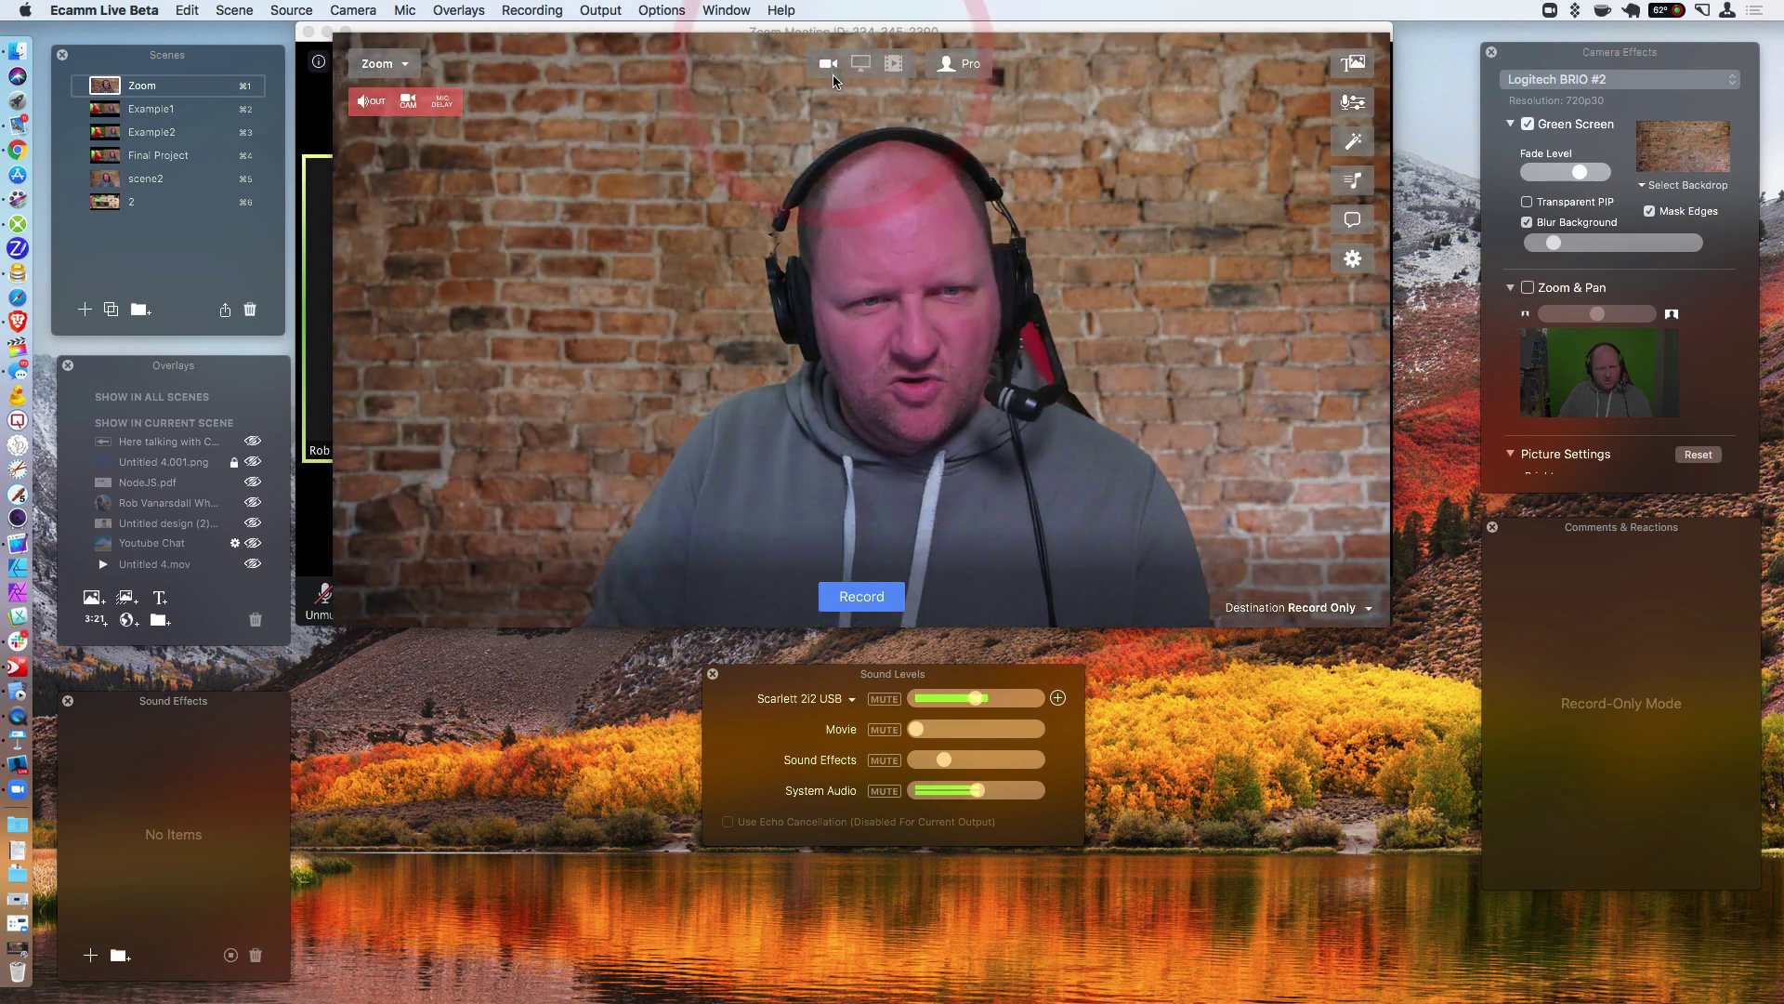
key("super+Tab")
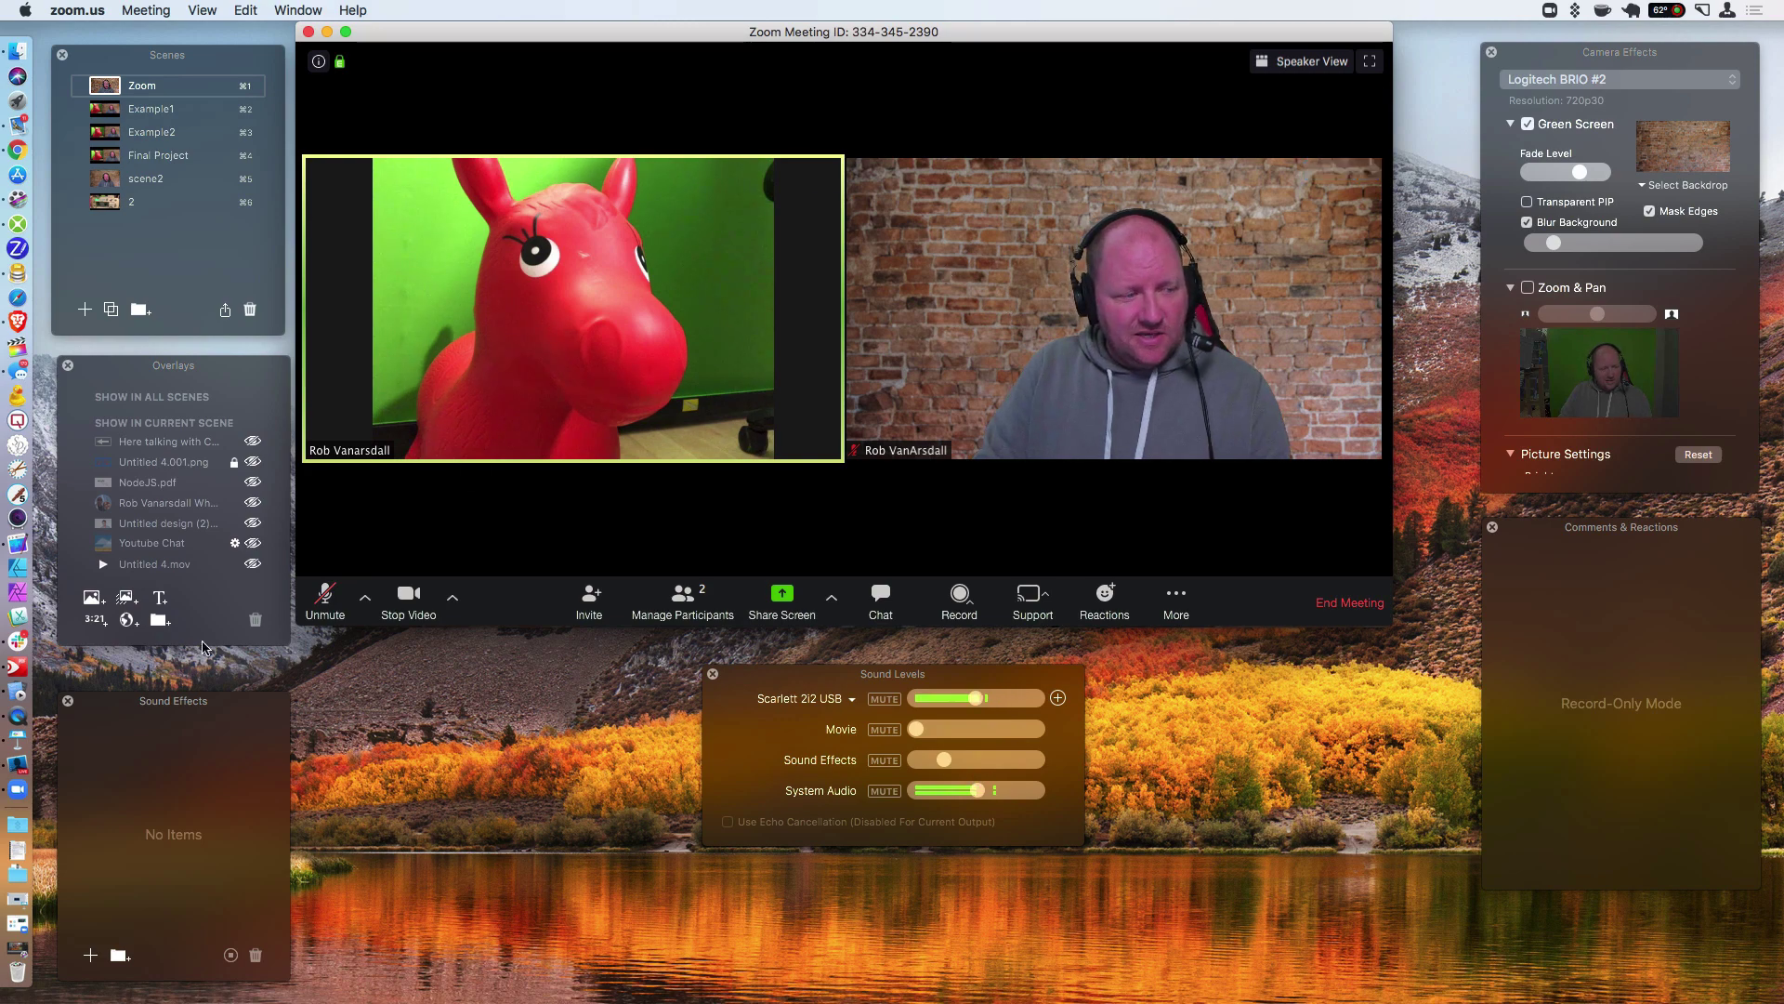
Close the Zoom home window and return to Ecamm Live's camera preview.
left_click(18, 789)
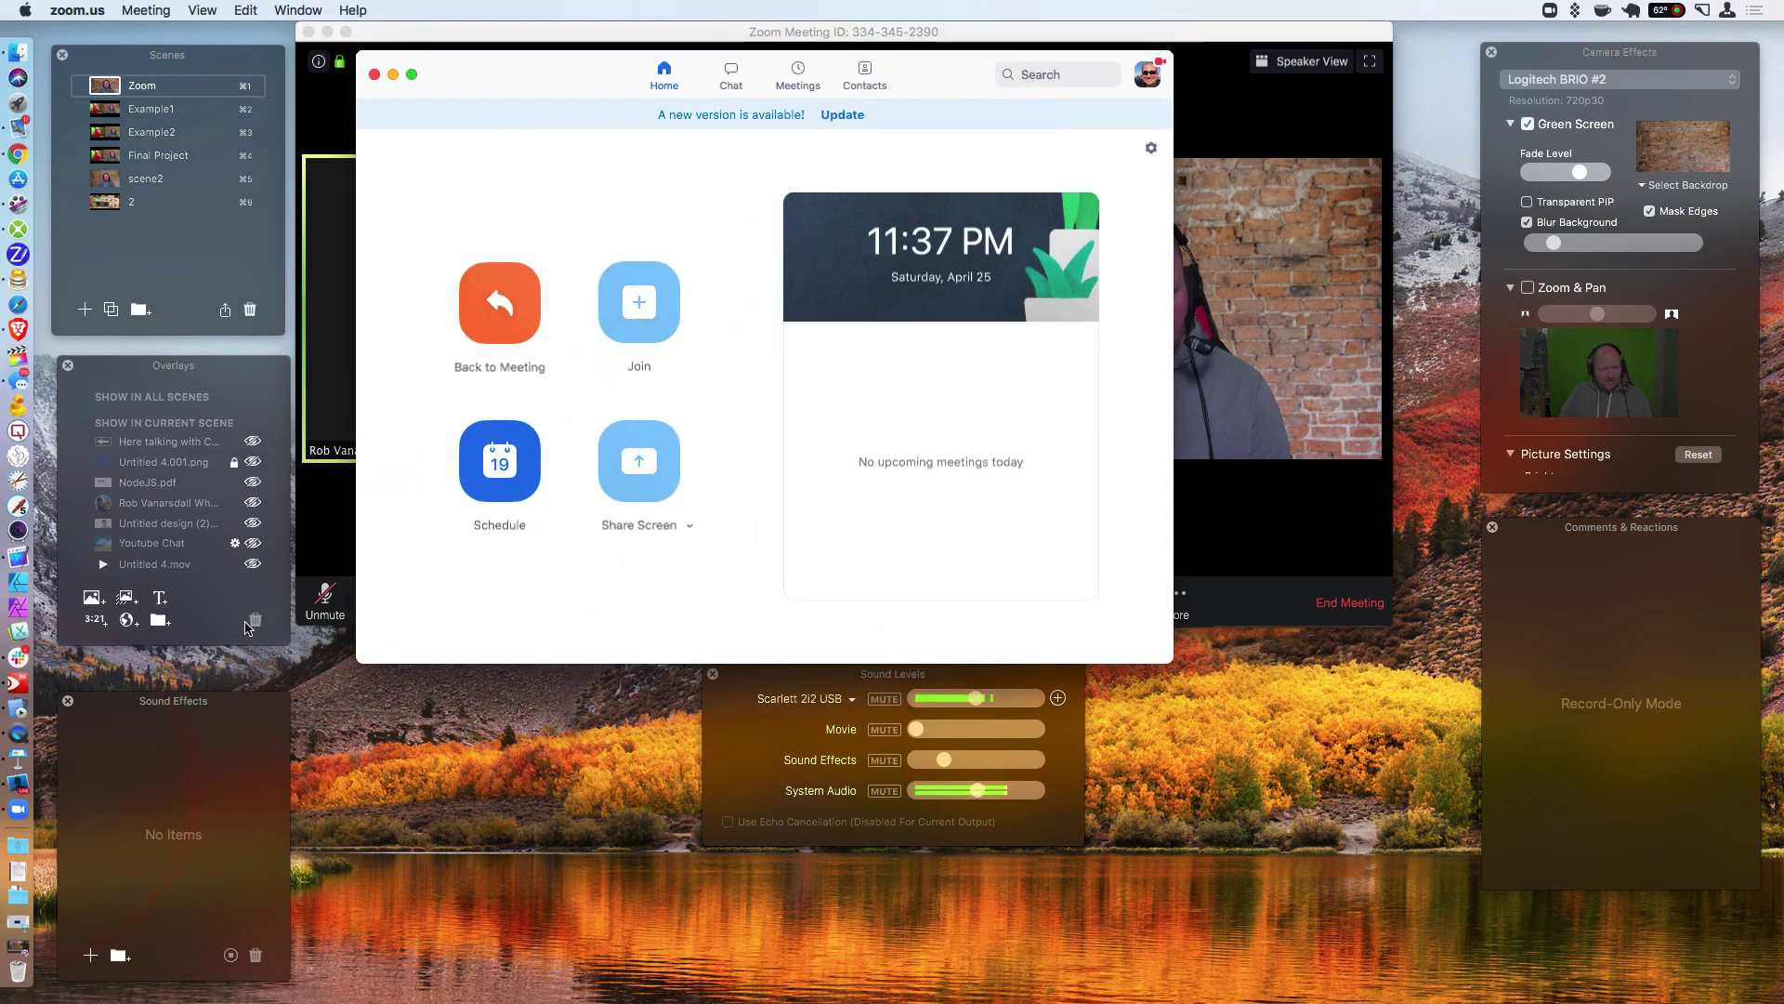
left_click(395, 74)
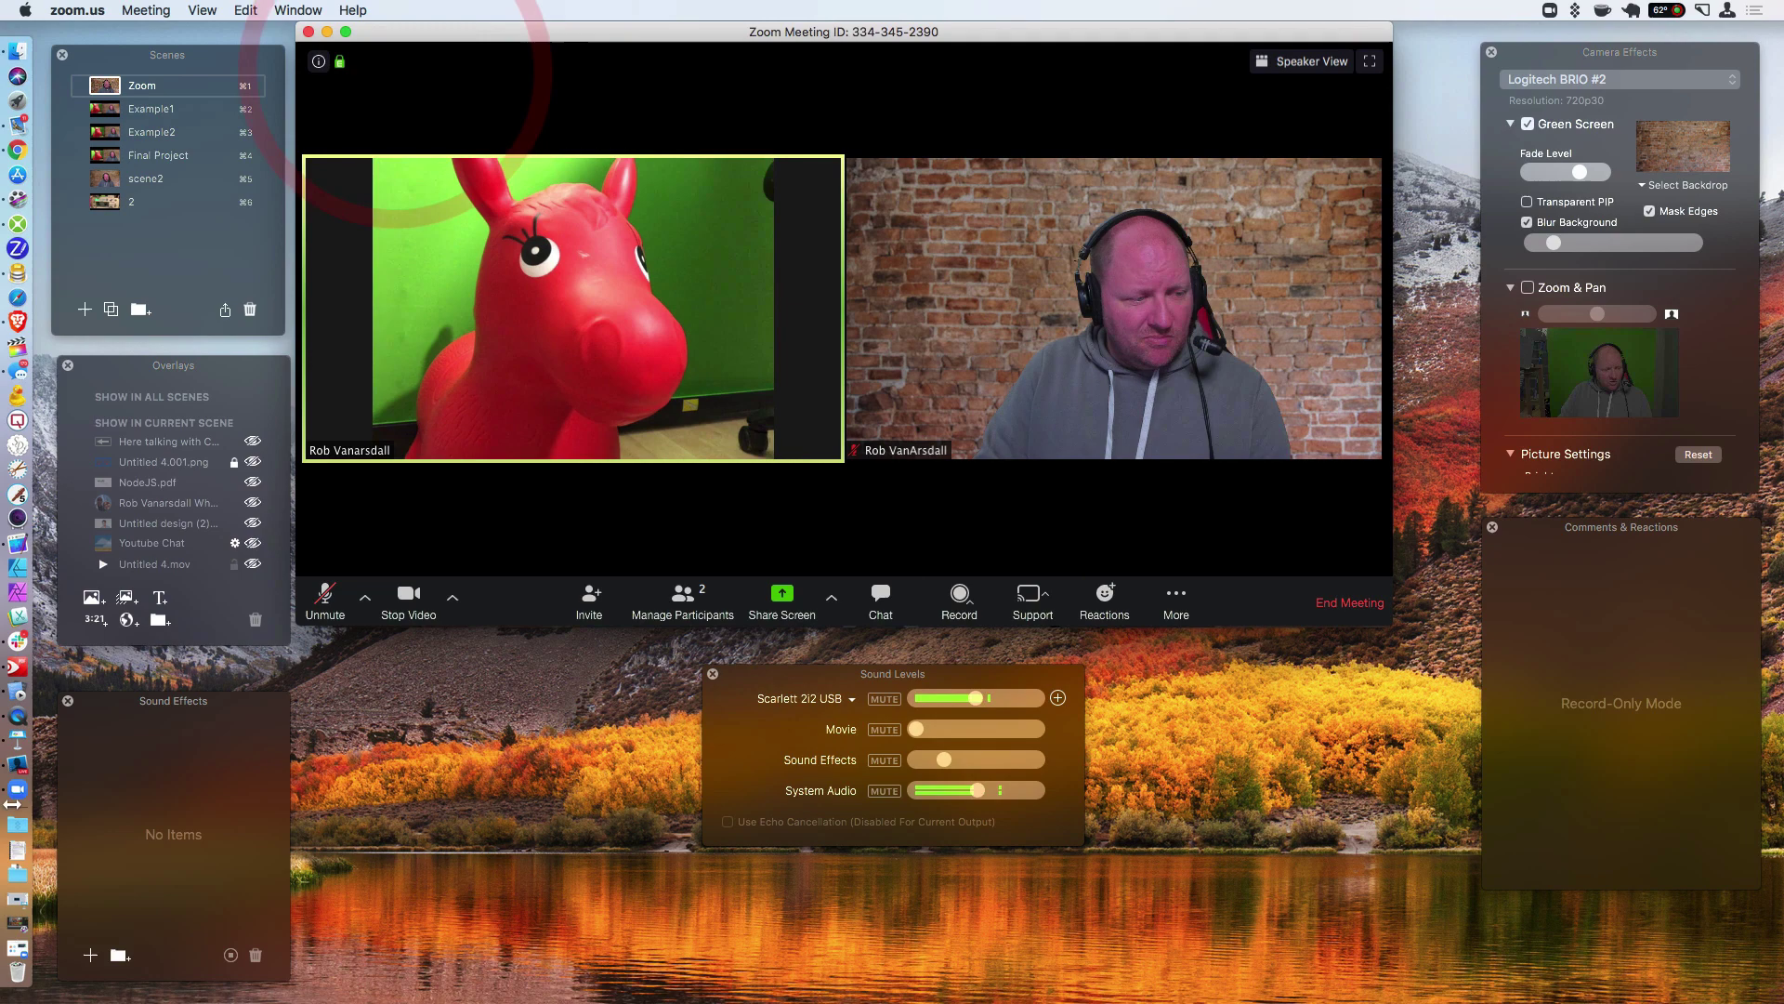
left_click(16, 764)
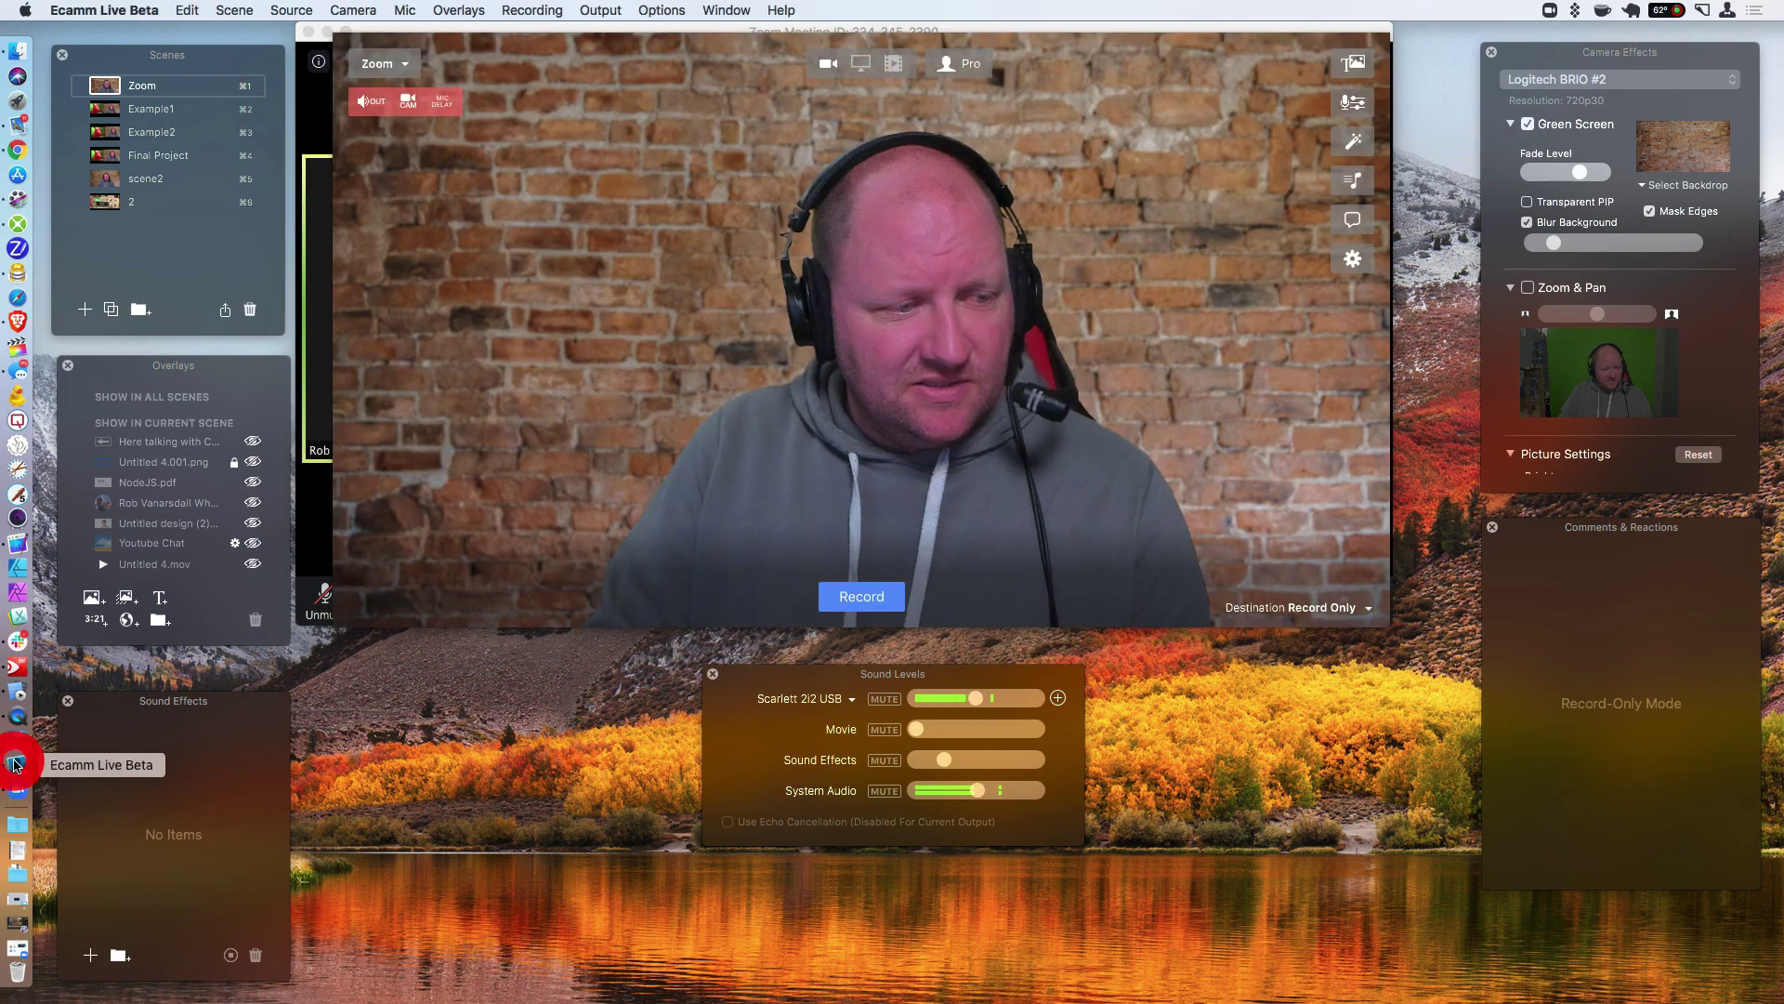
left_click(107, 112)
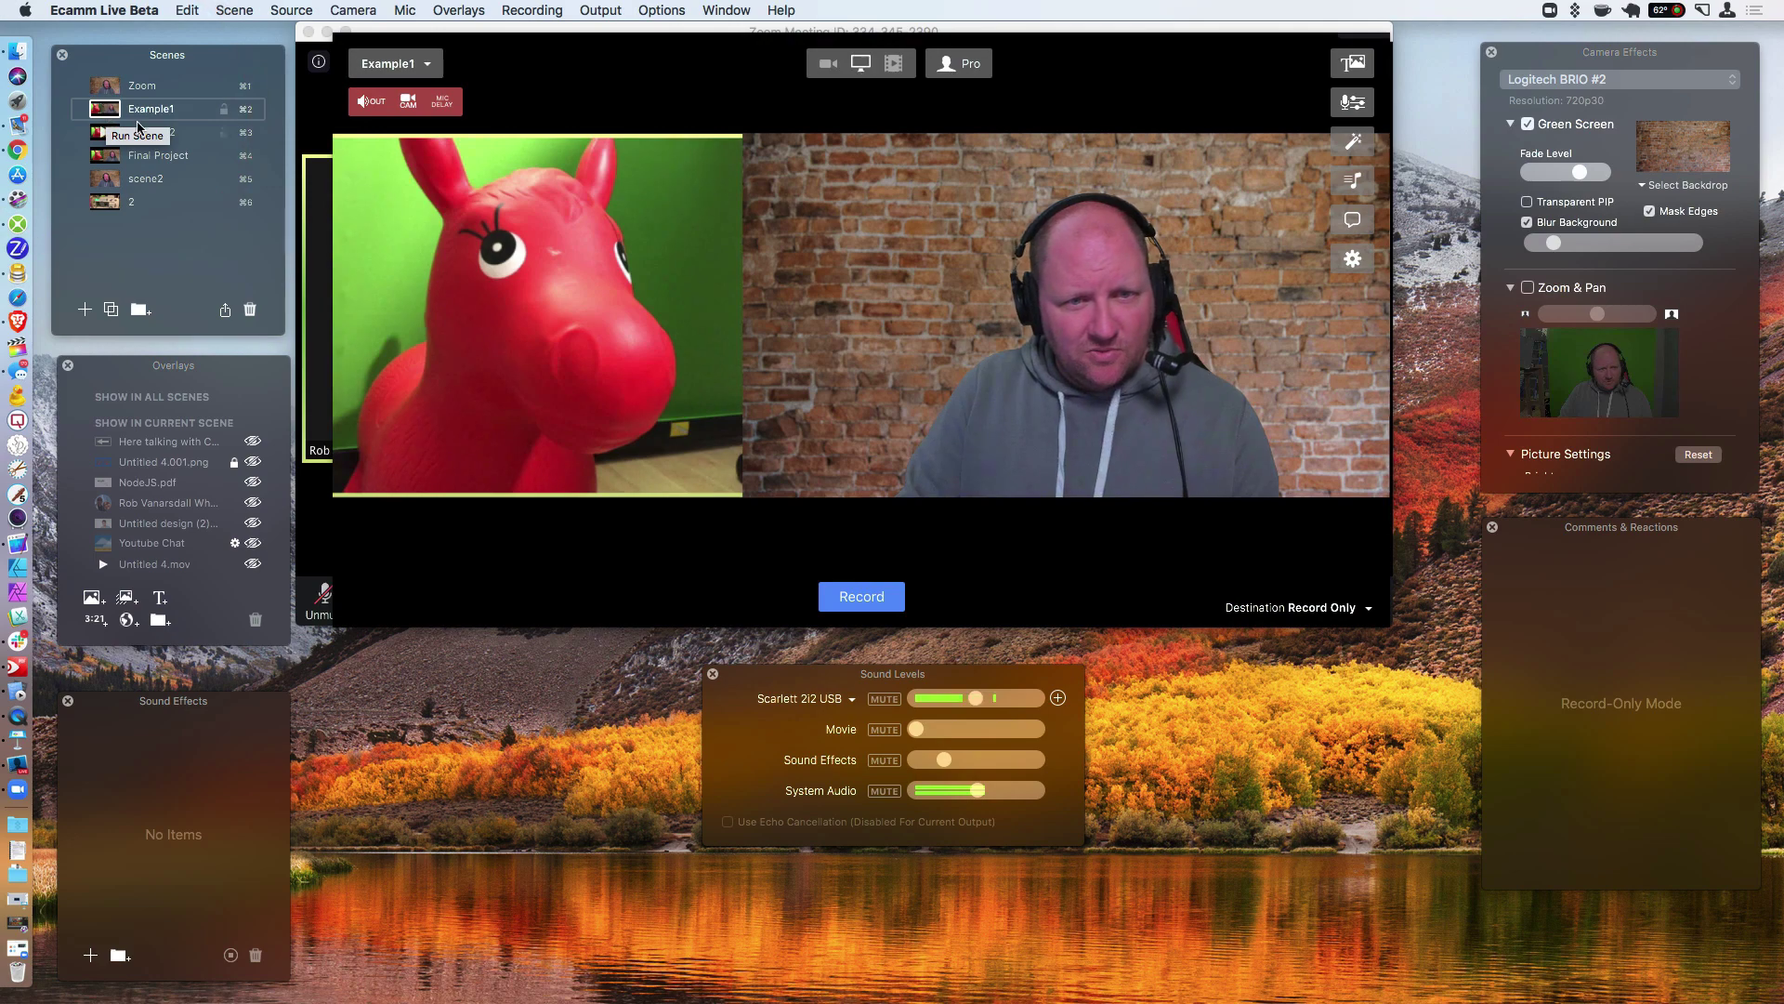
mouse_move(697, 321)
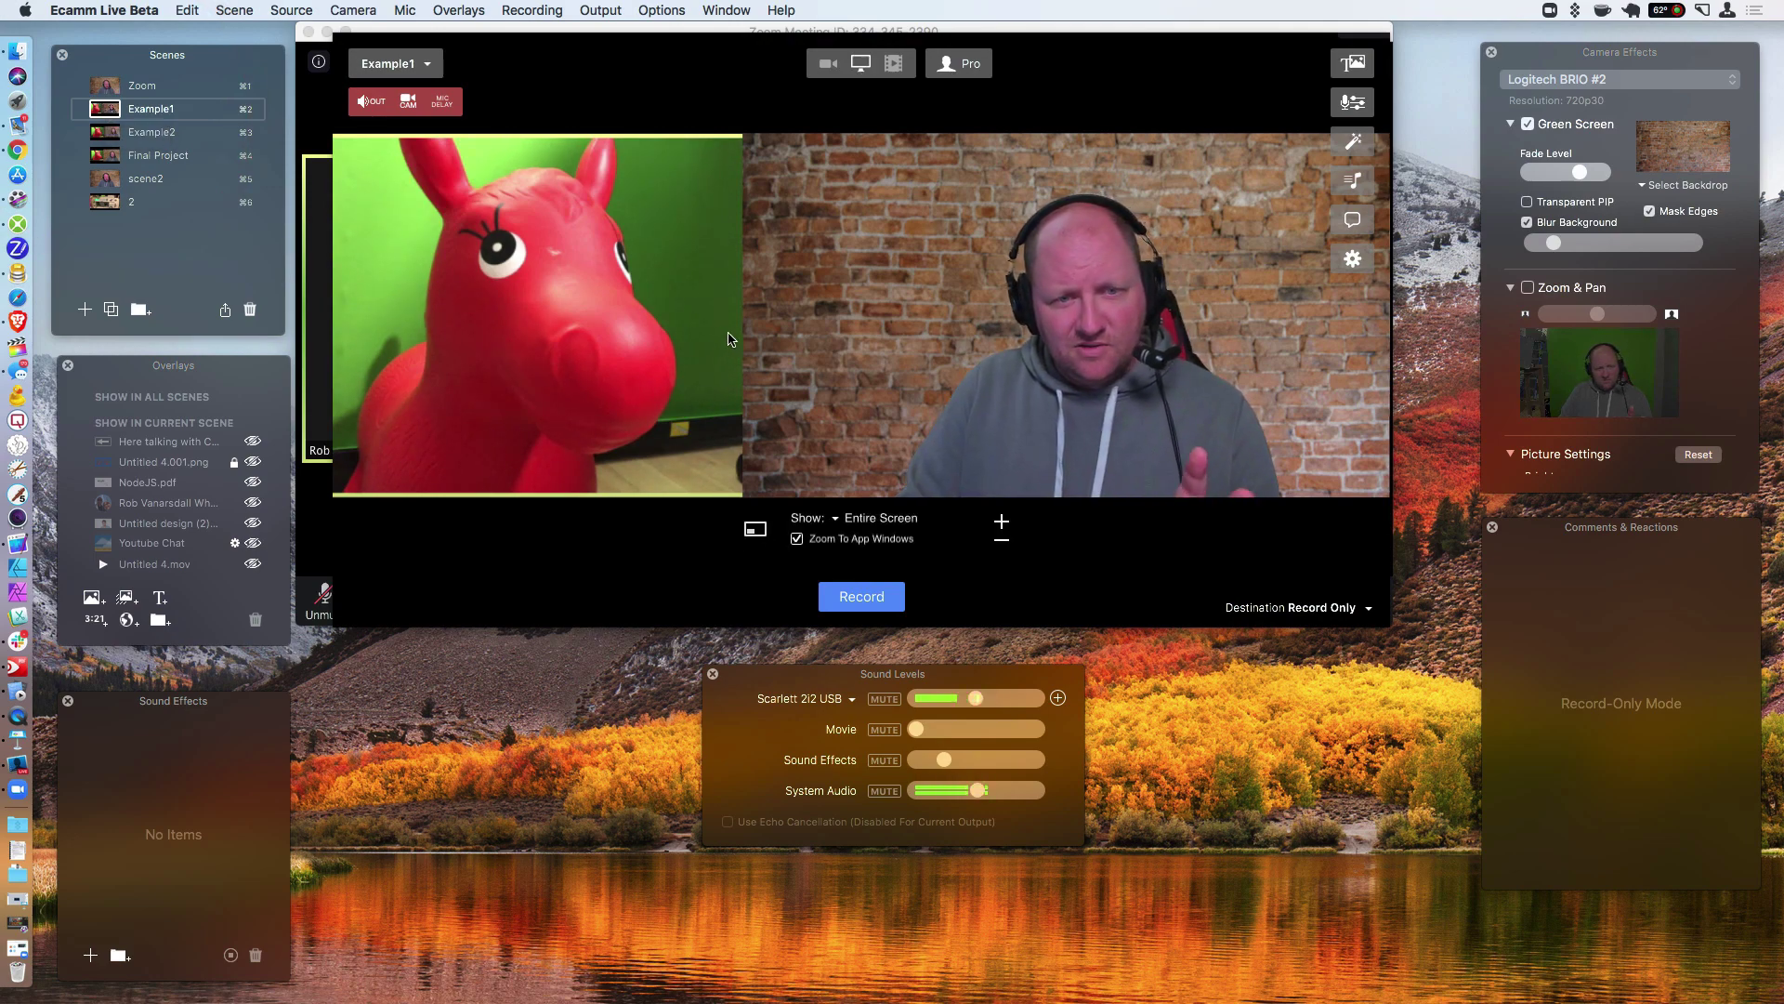
mouse_move(728, 339)
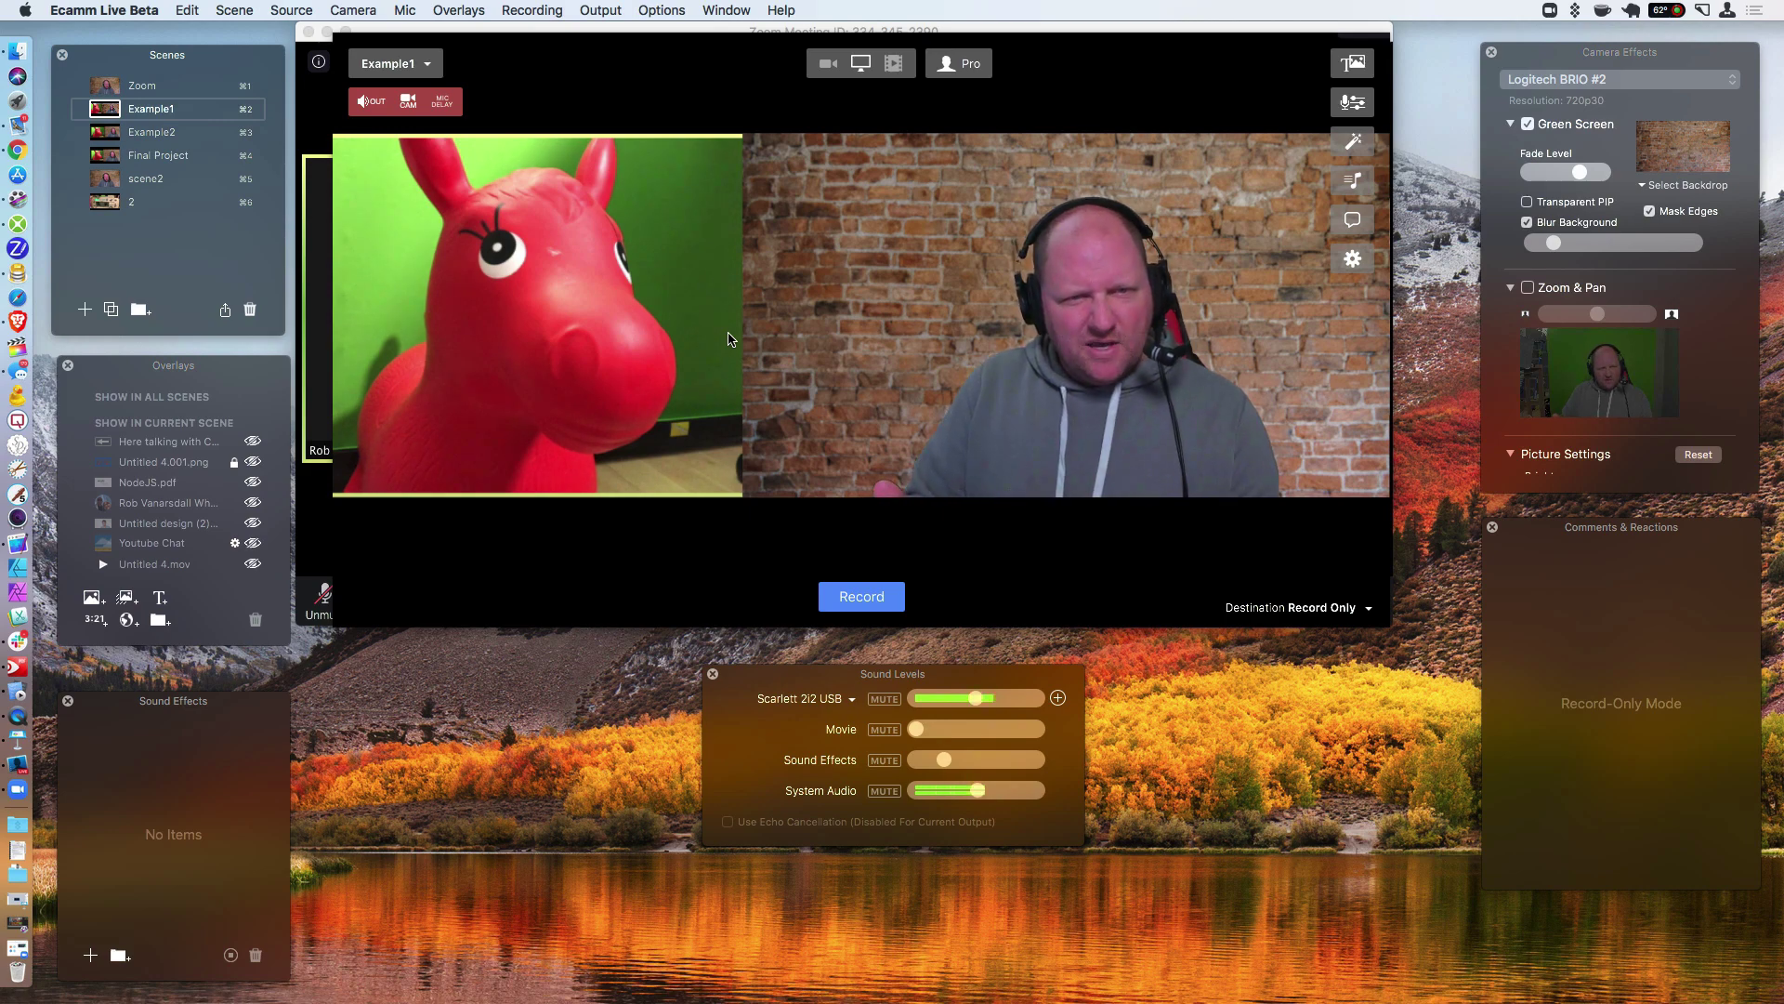
mouse_move(789, 211)
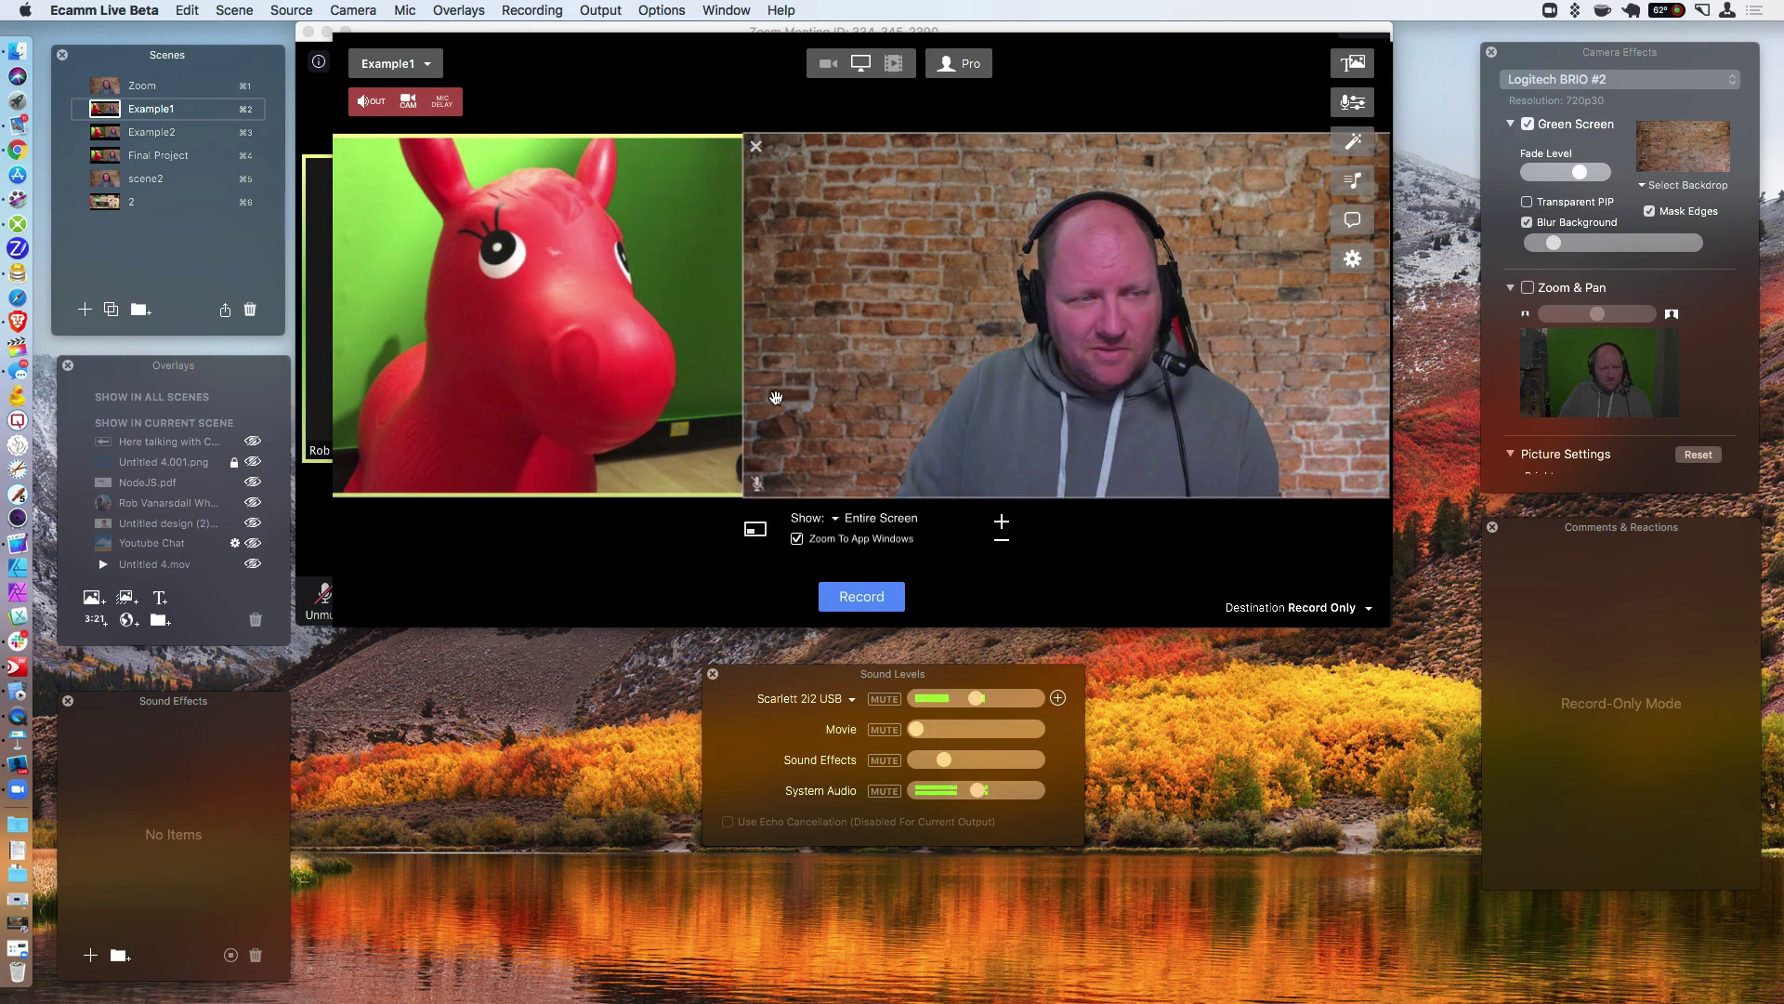
left_click(104, 134)
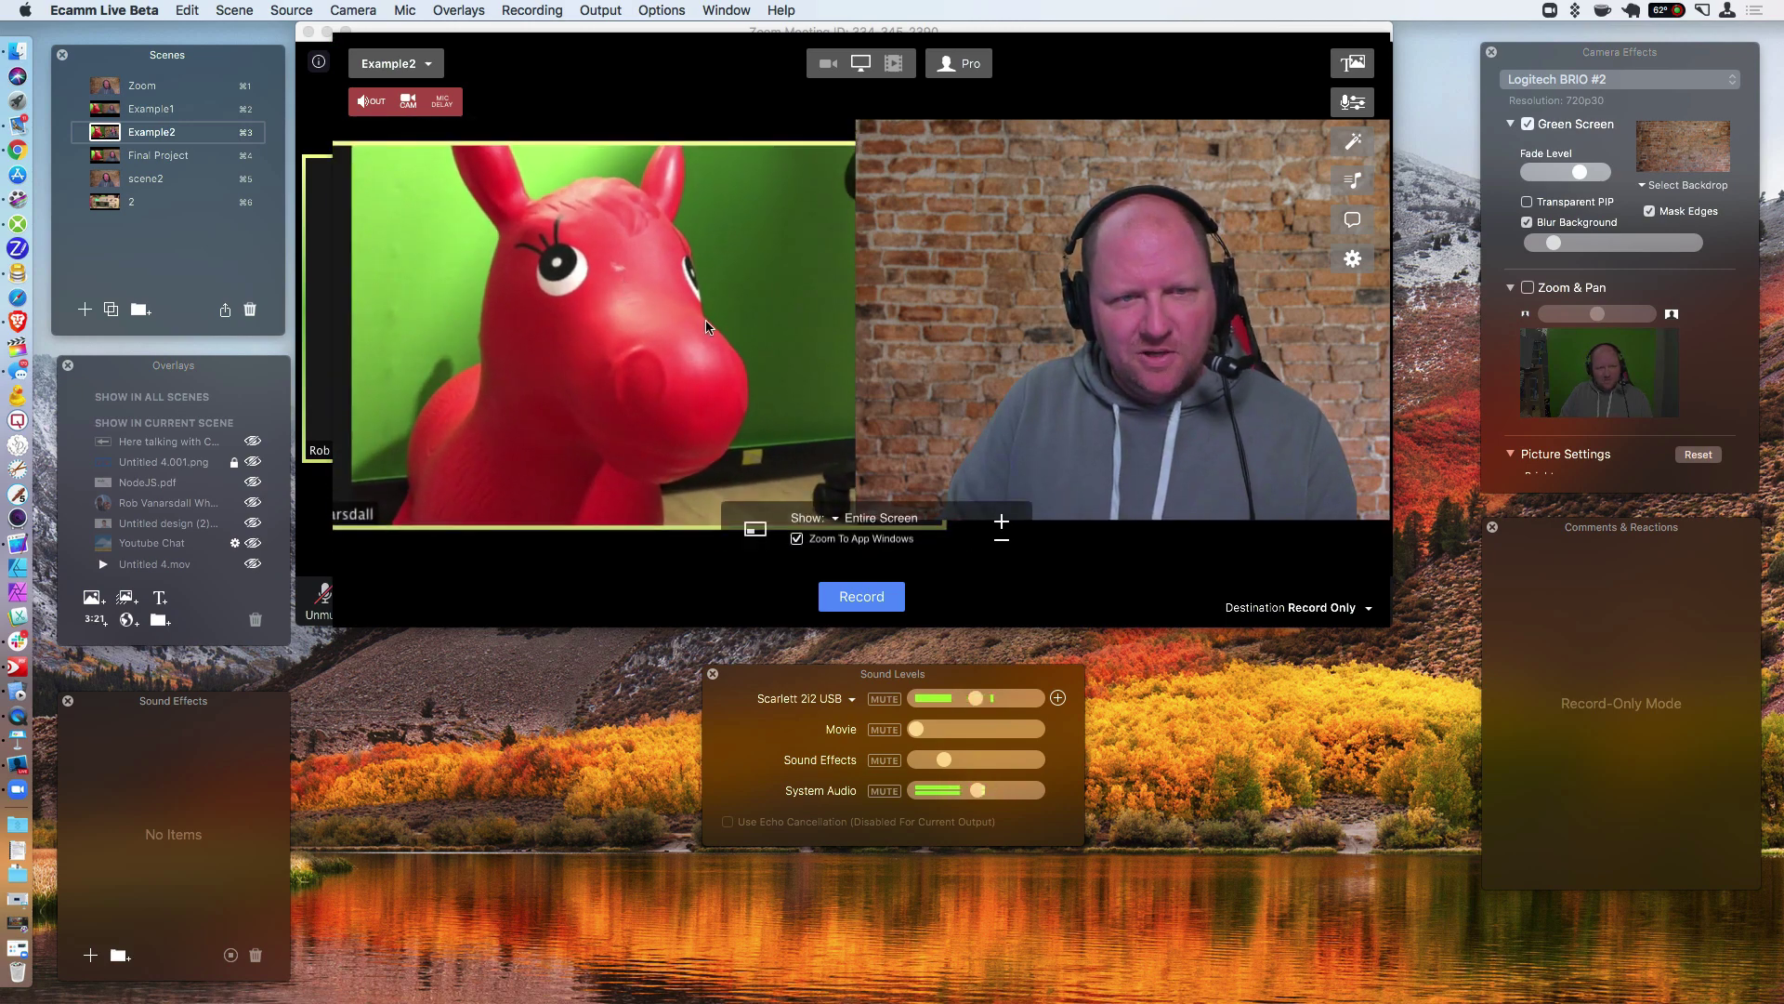
mouse_move(1038, 391)
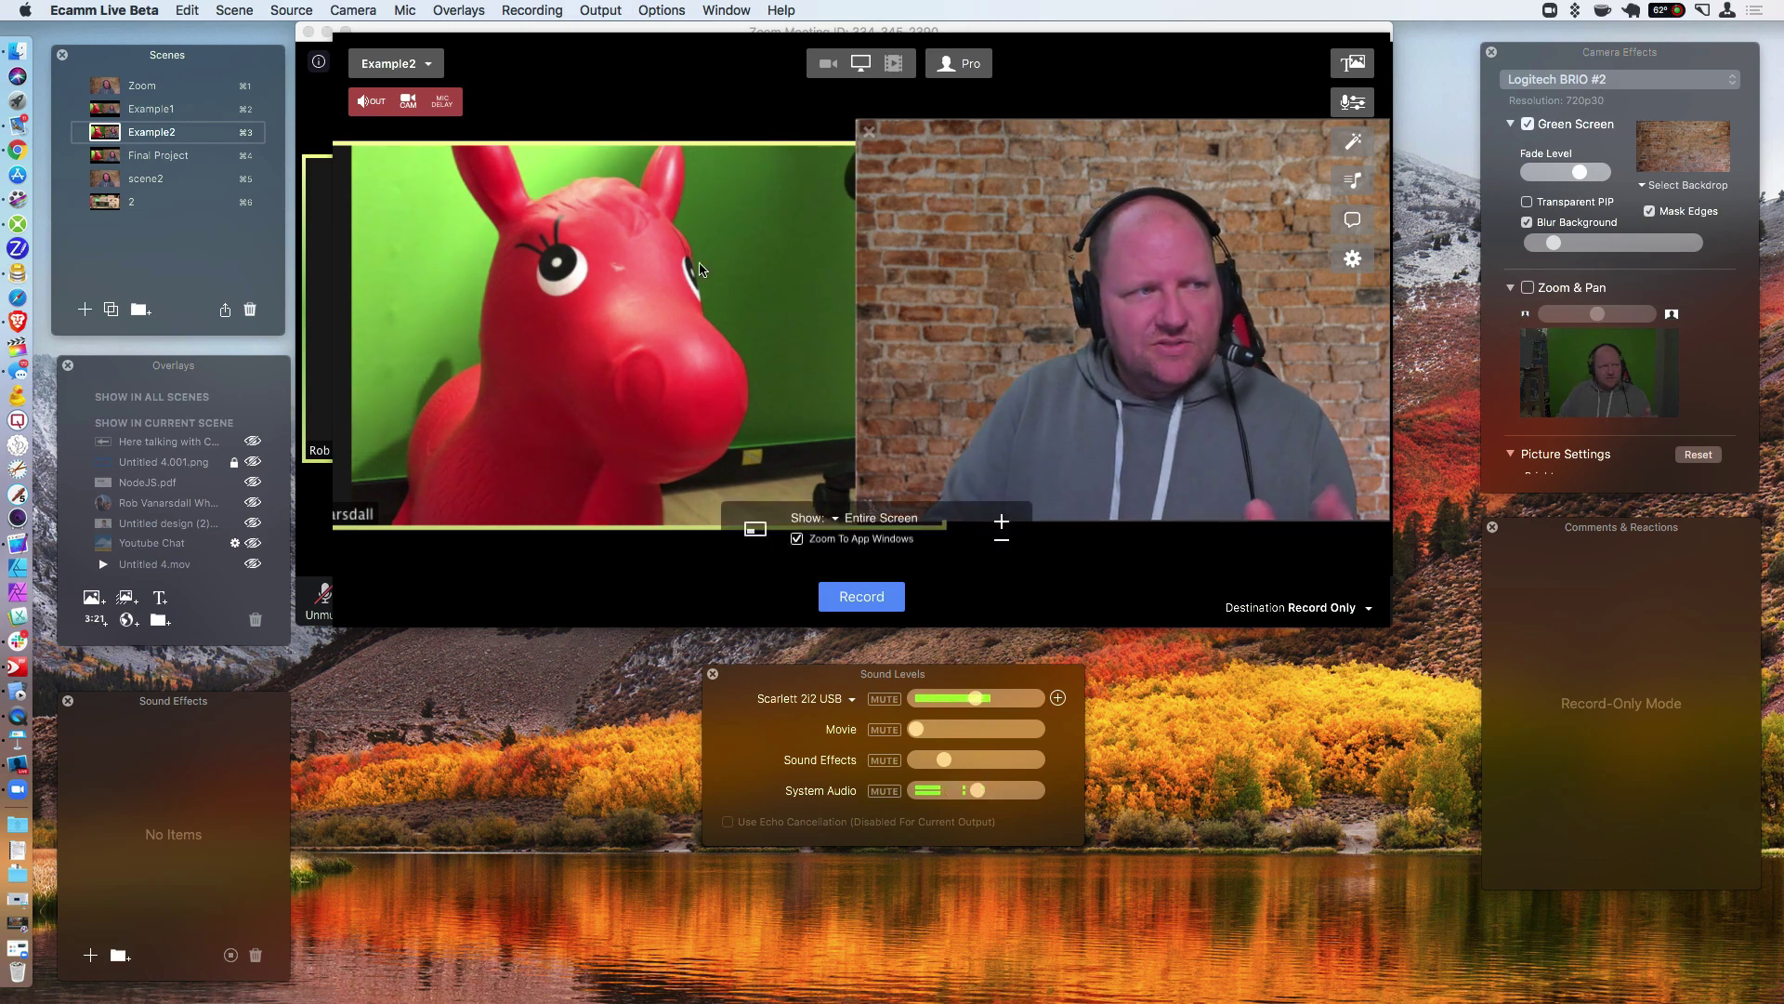
left_click(105, 86)
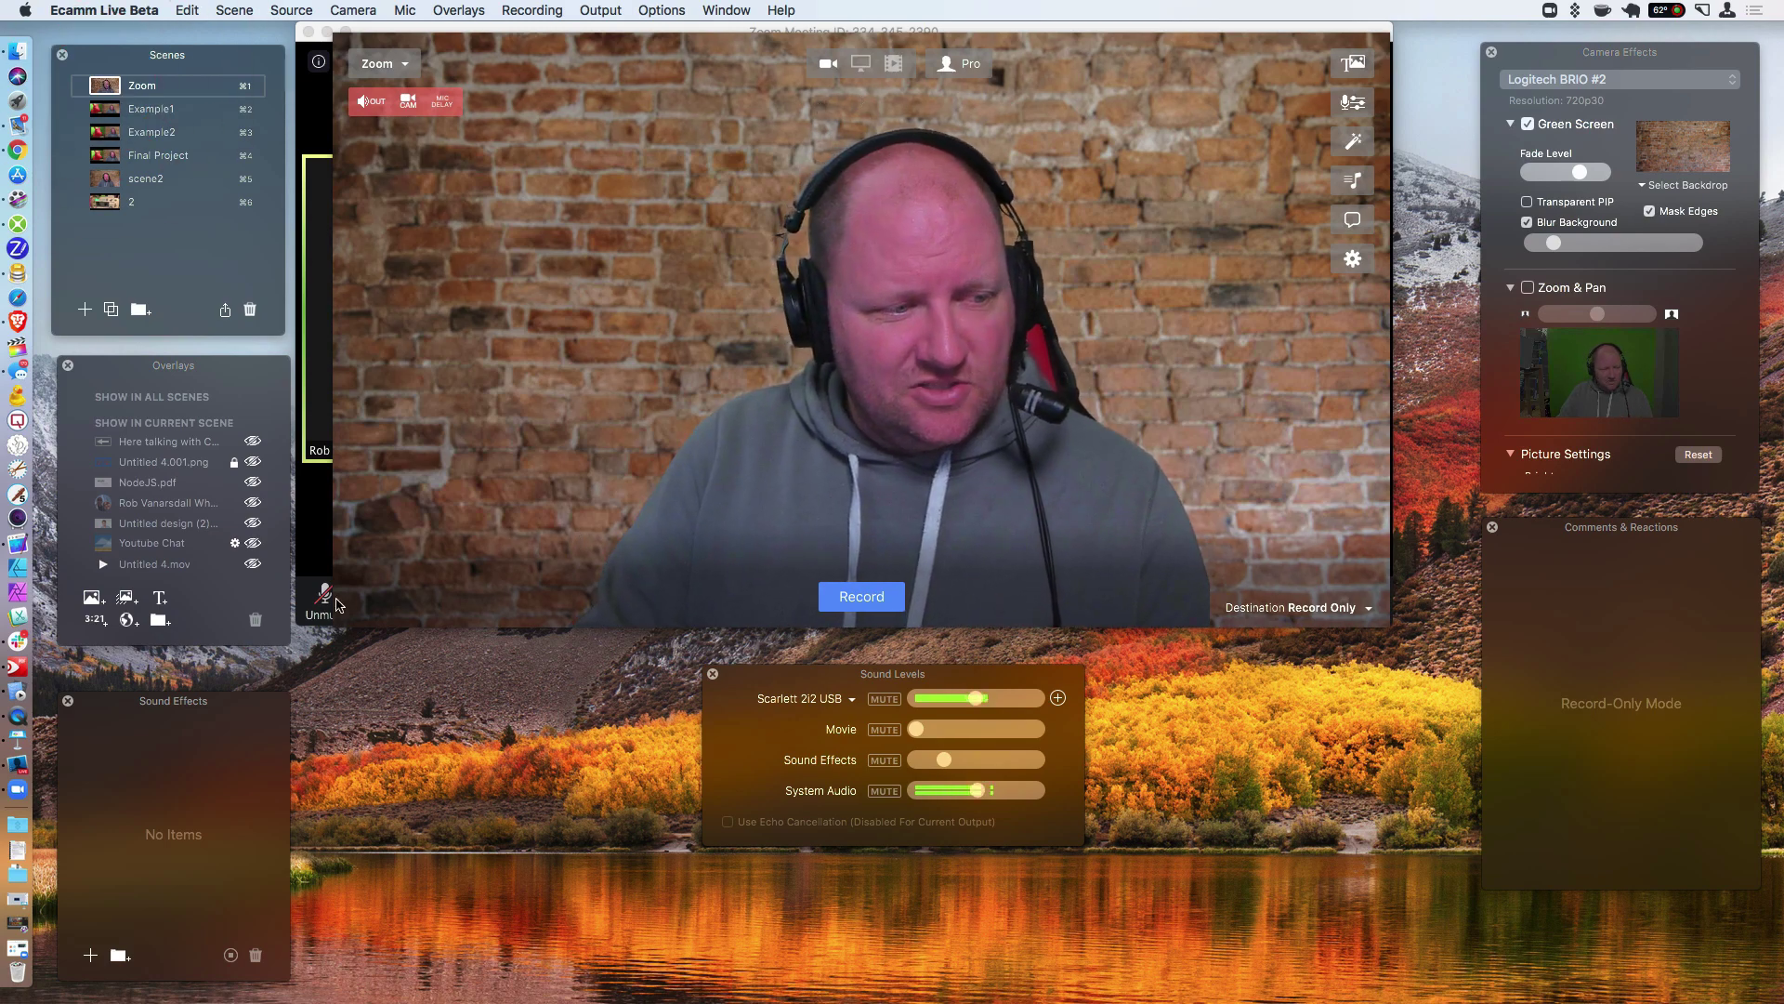
Toggle the Zoom meeting to speaker view and back to gallery view, then return to Ecamm Live.
left_click(19, 792)
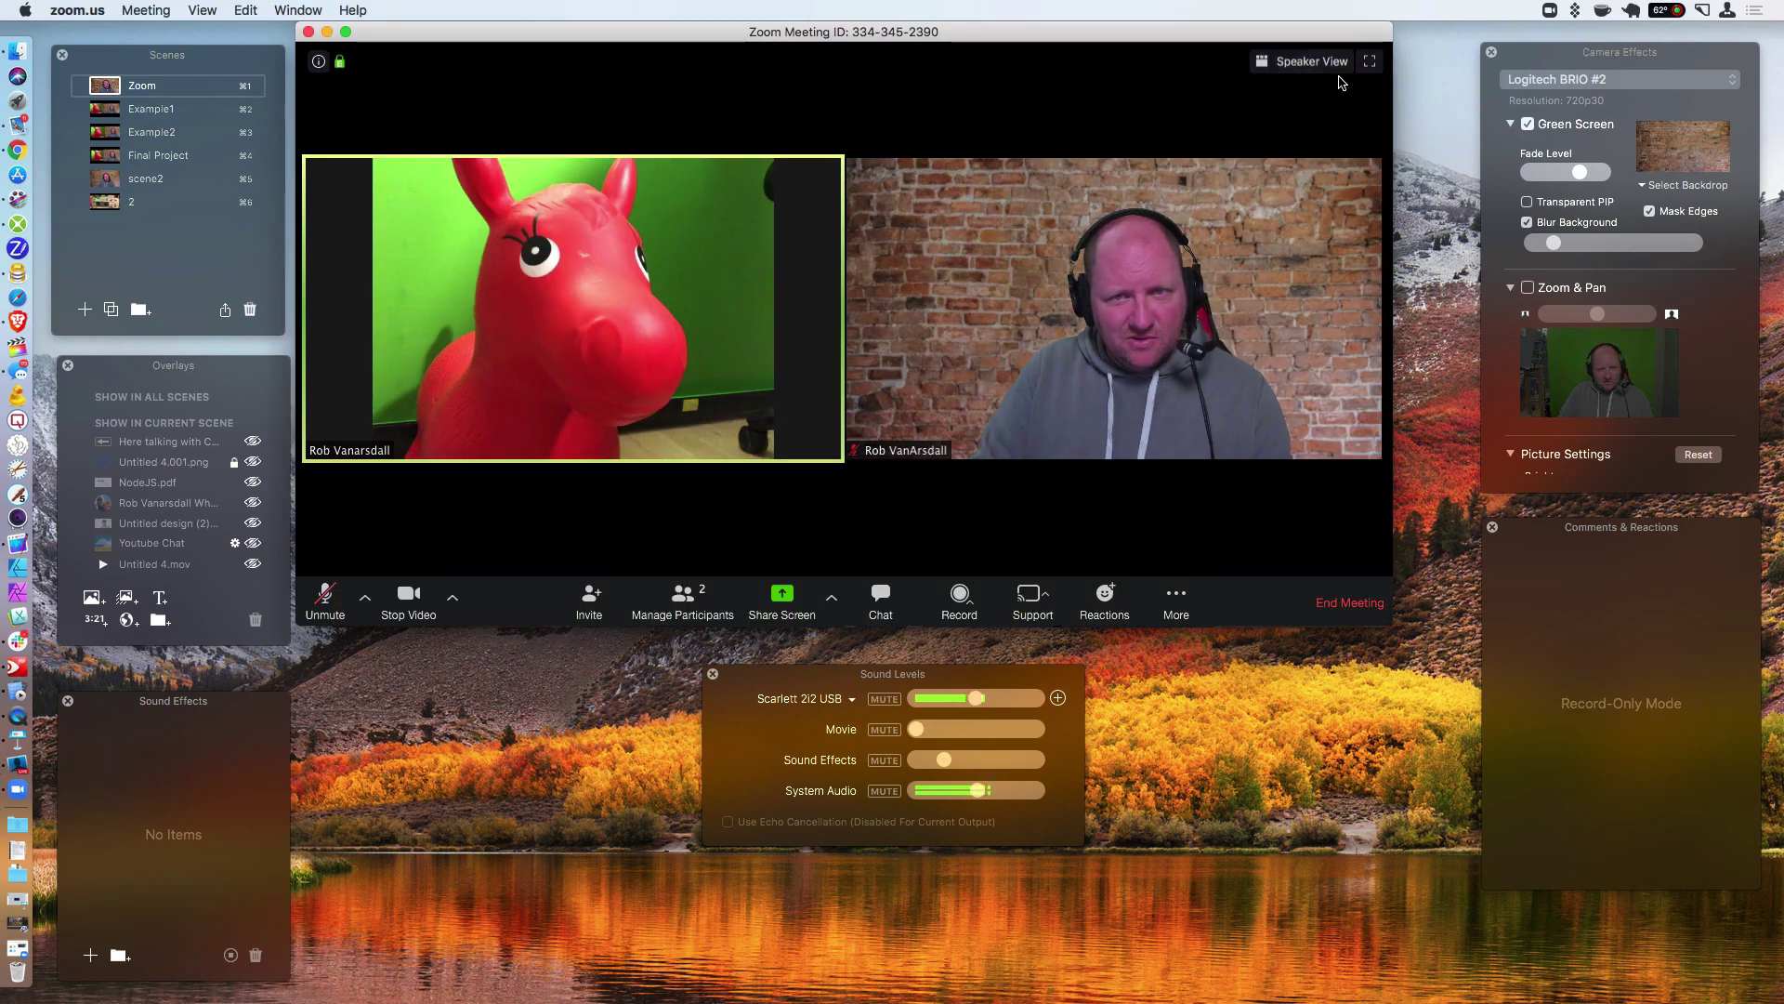
left_click(1279, 64)
left_click(1294, 61)
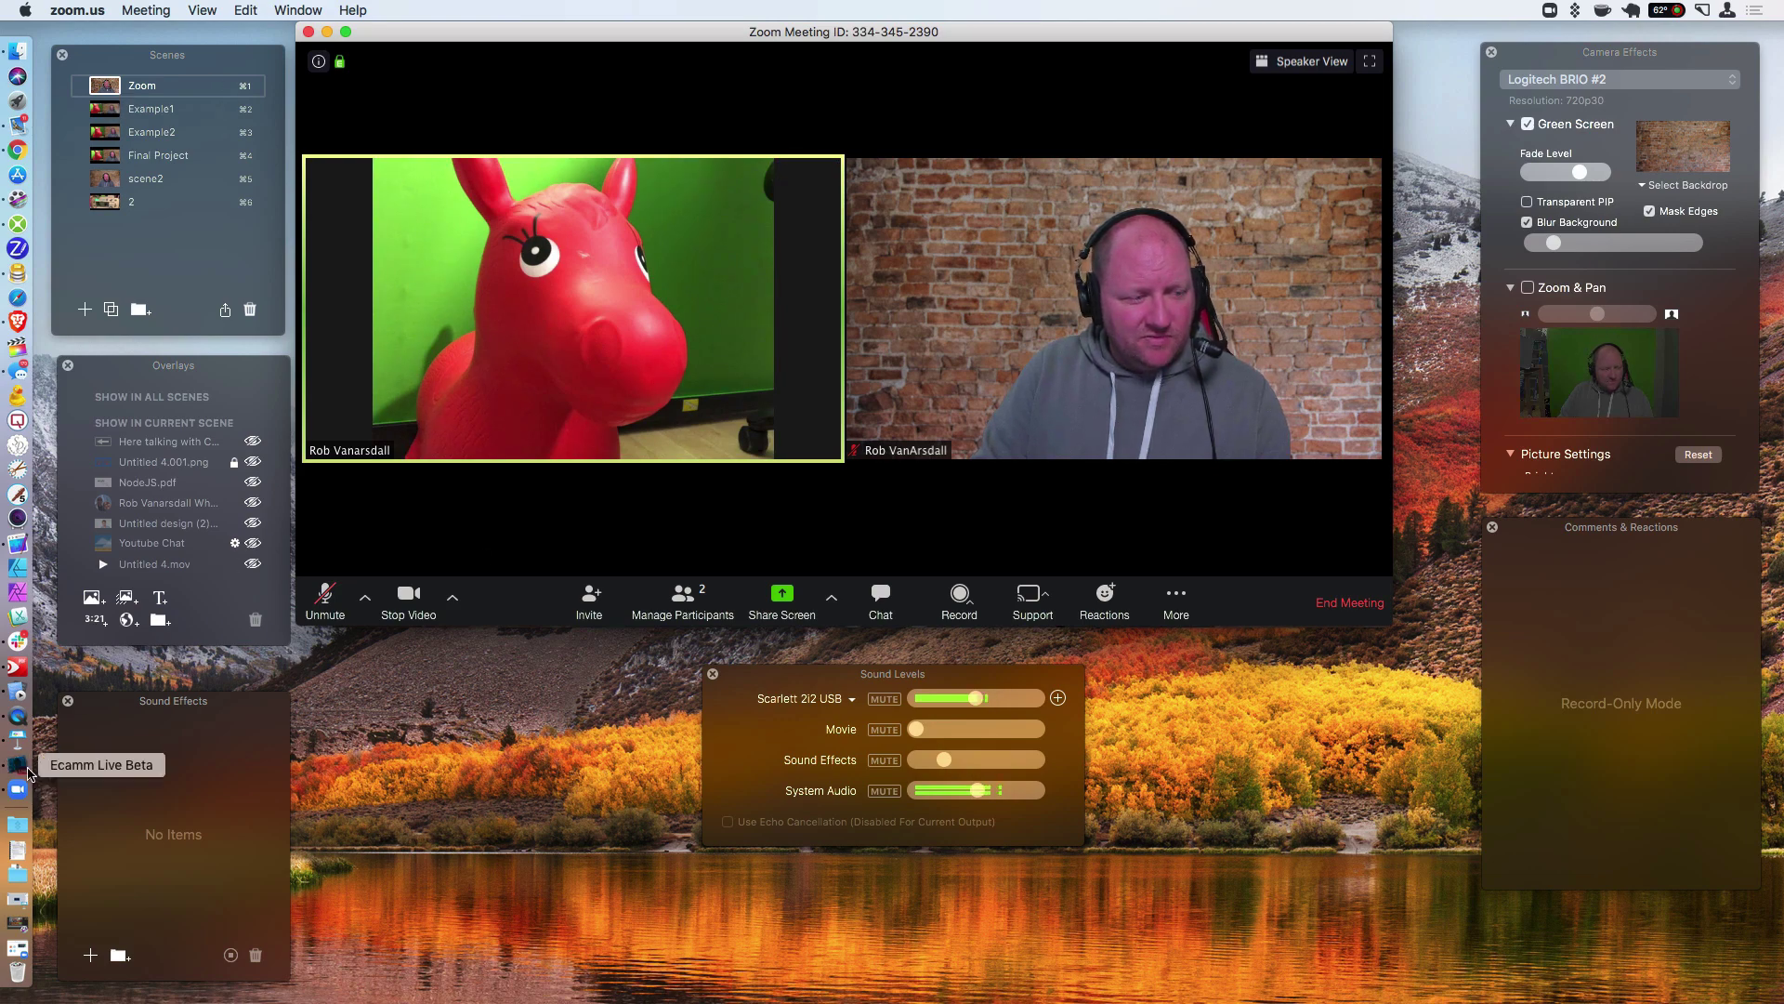
left_click(17, 764)
Show the shared screen in the preview and set the camera picture-in-picture to Wide (16:9).
left_click(863, 66)
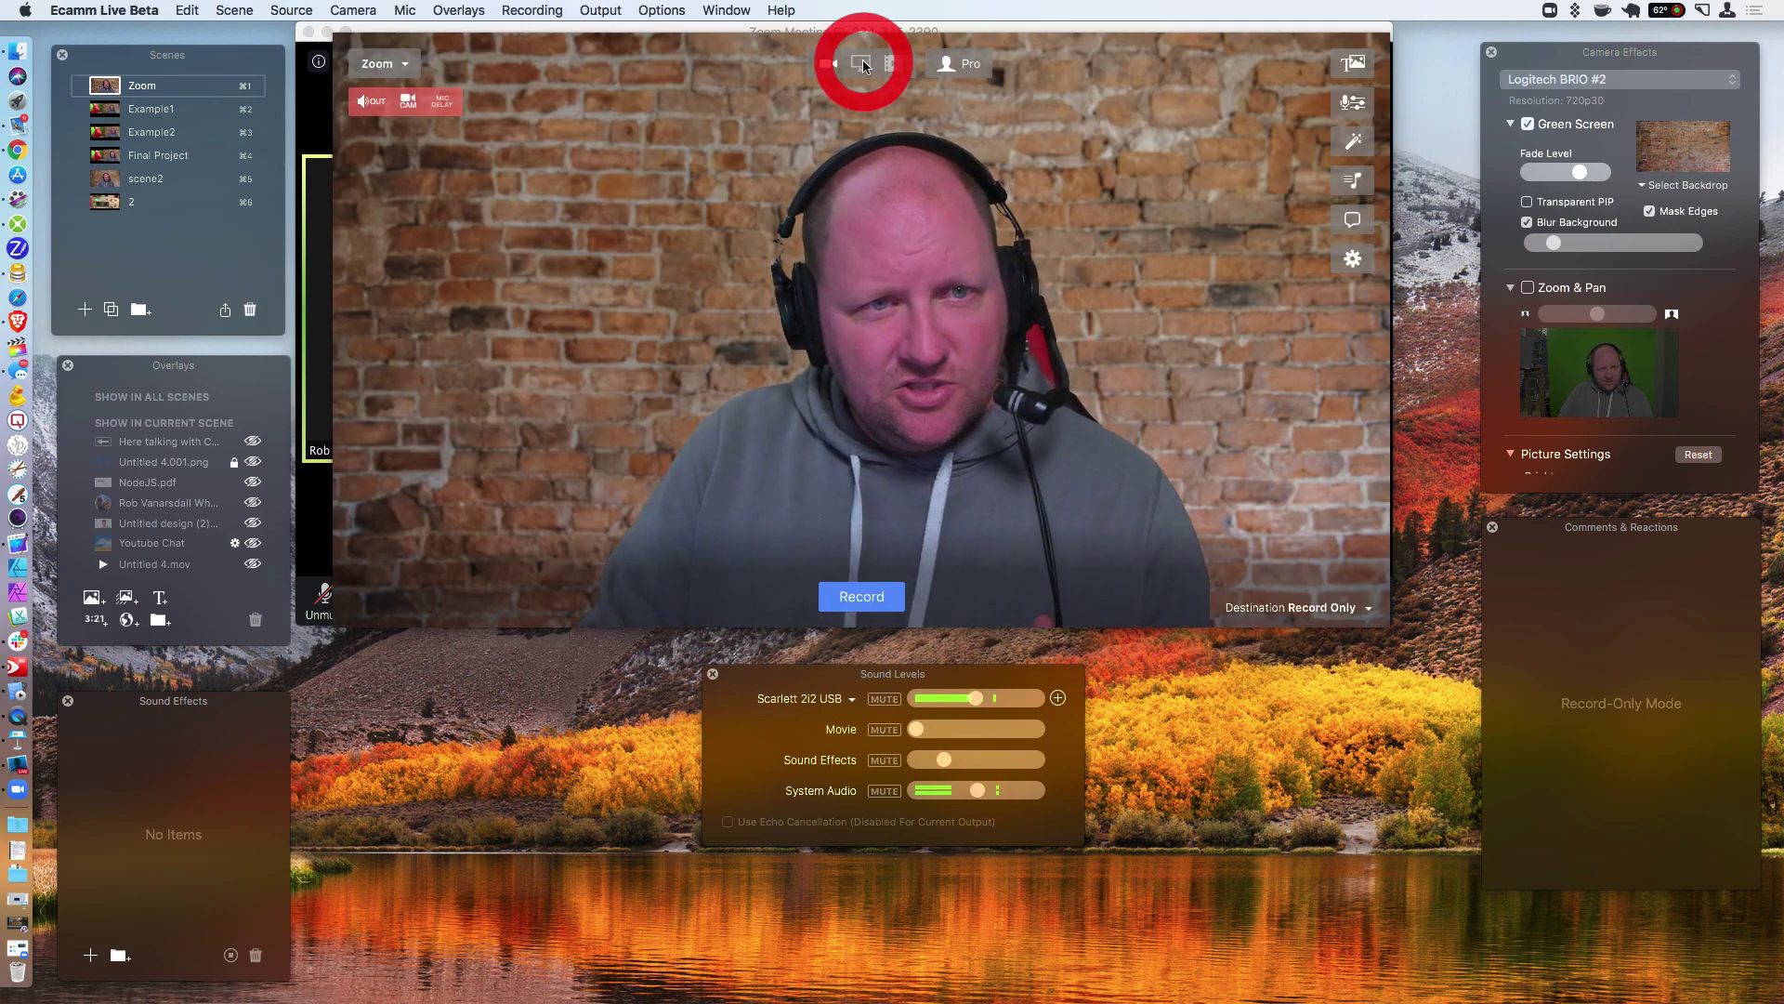
left_click_drag(1205, 139, 1018, 179)
left_click(671, 11)
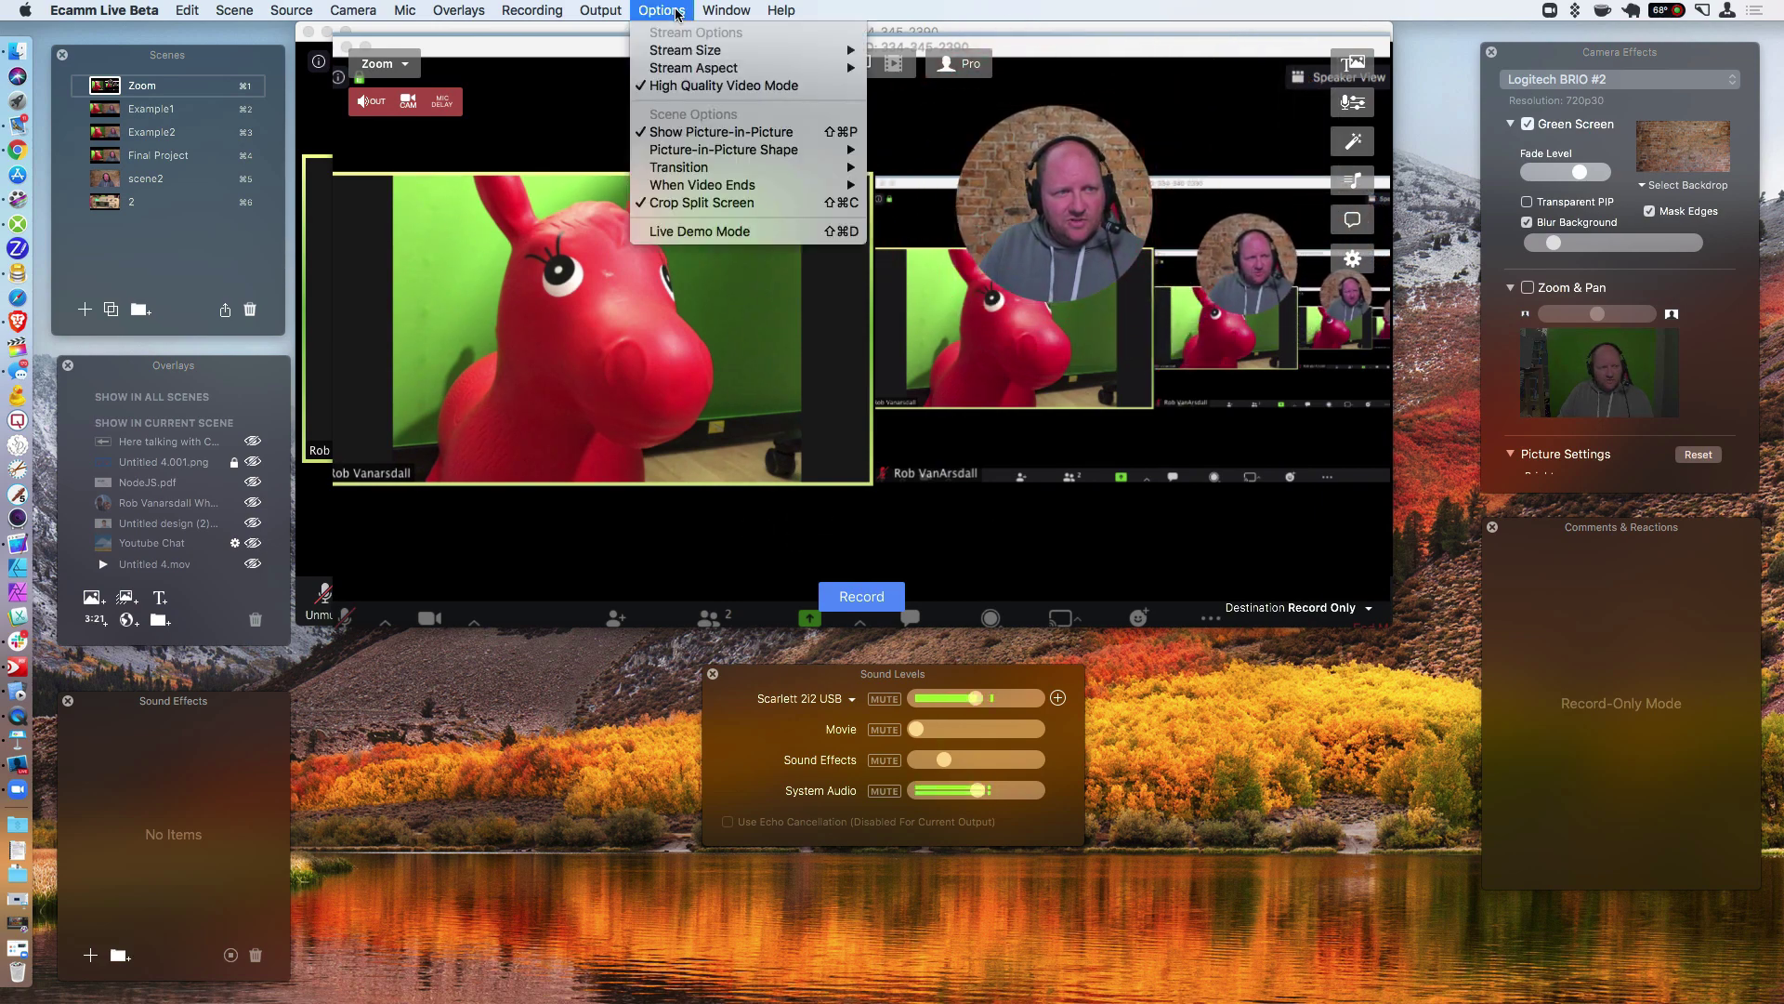
mouse_move(771, 152)
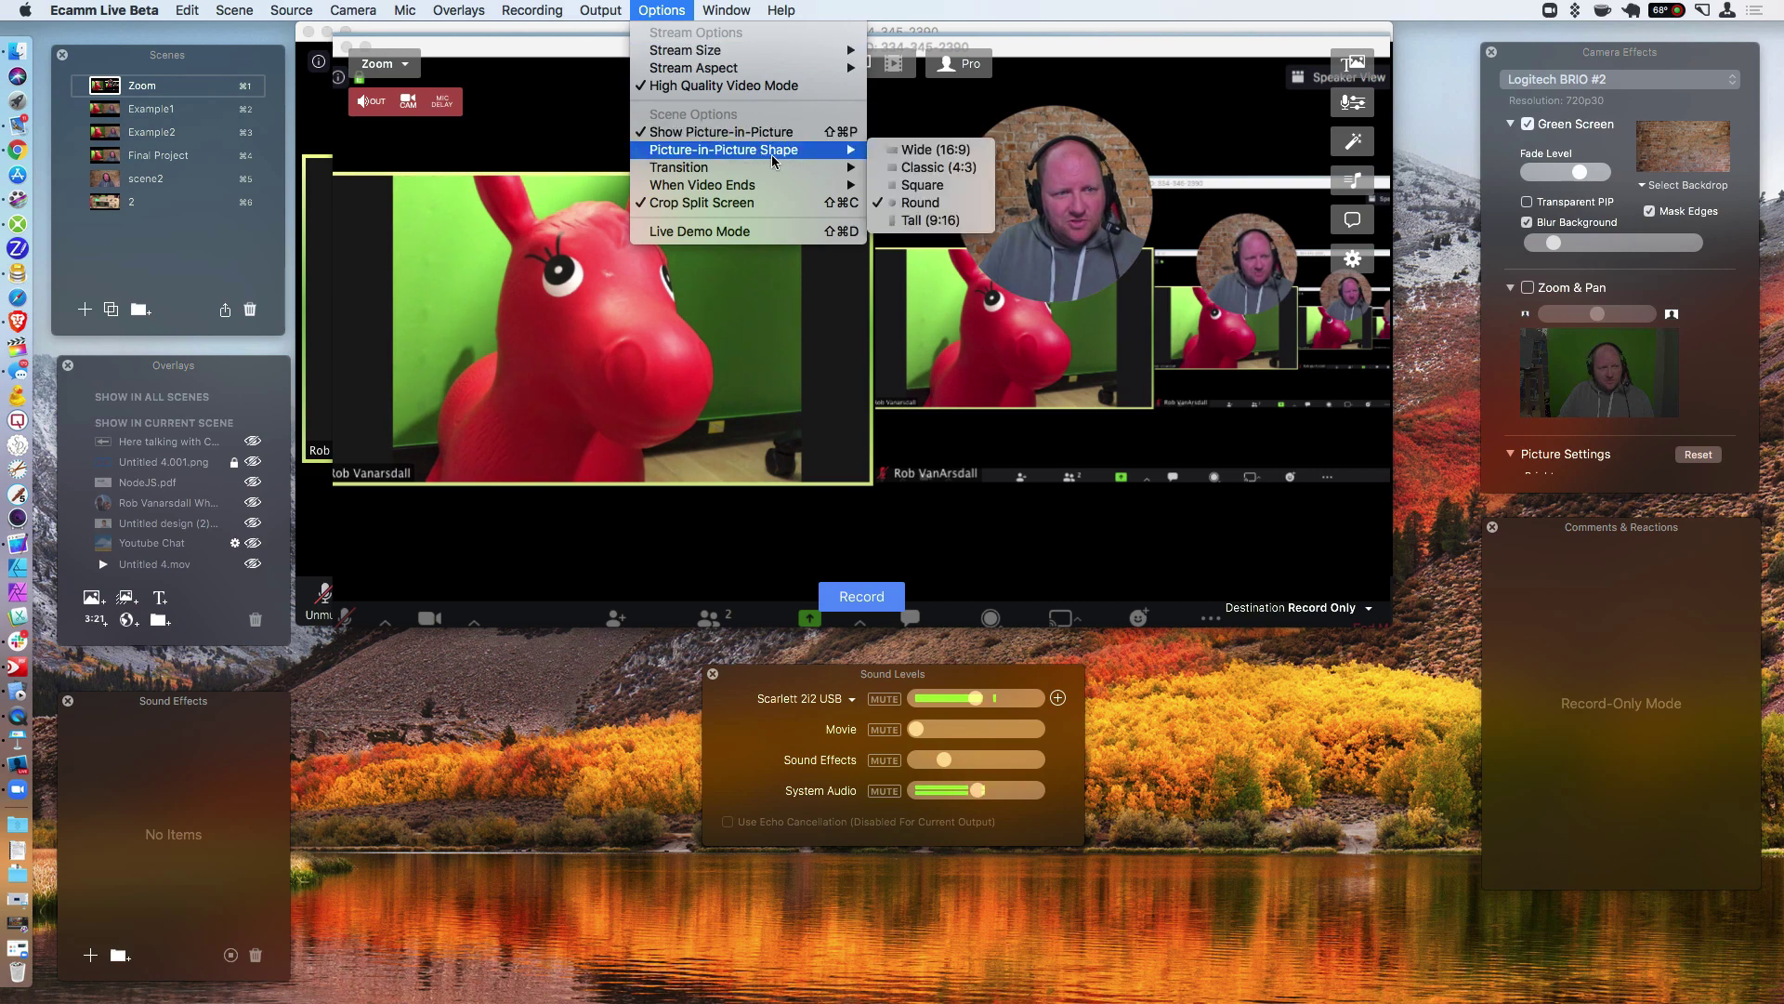
left_click(917, 158)
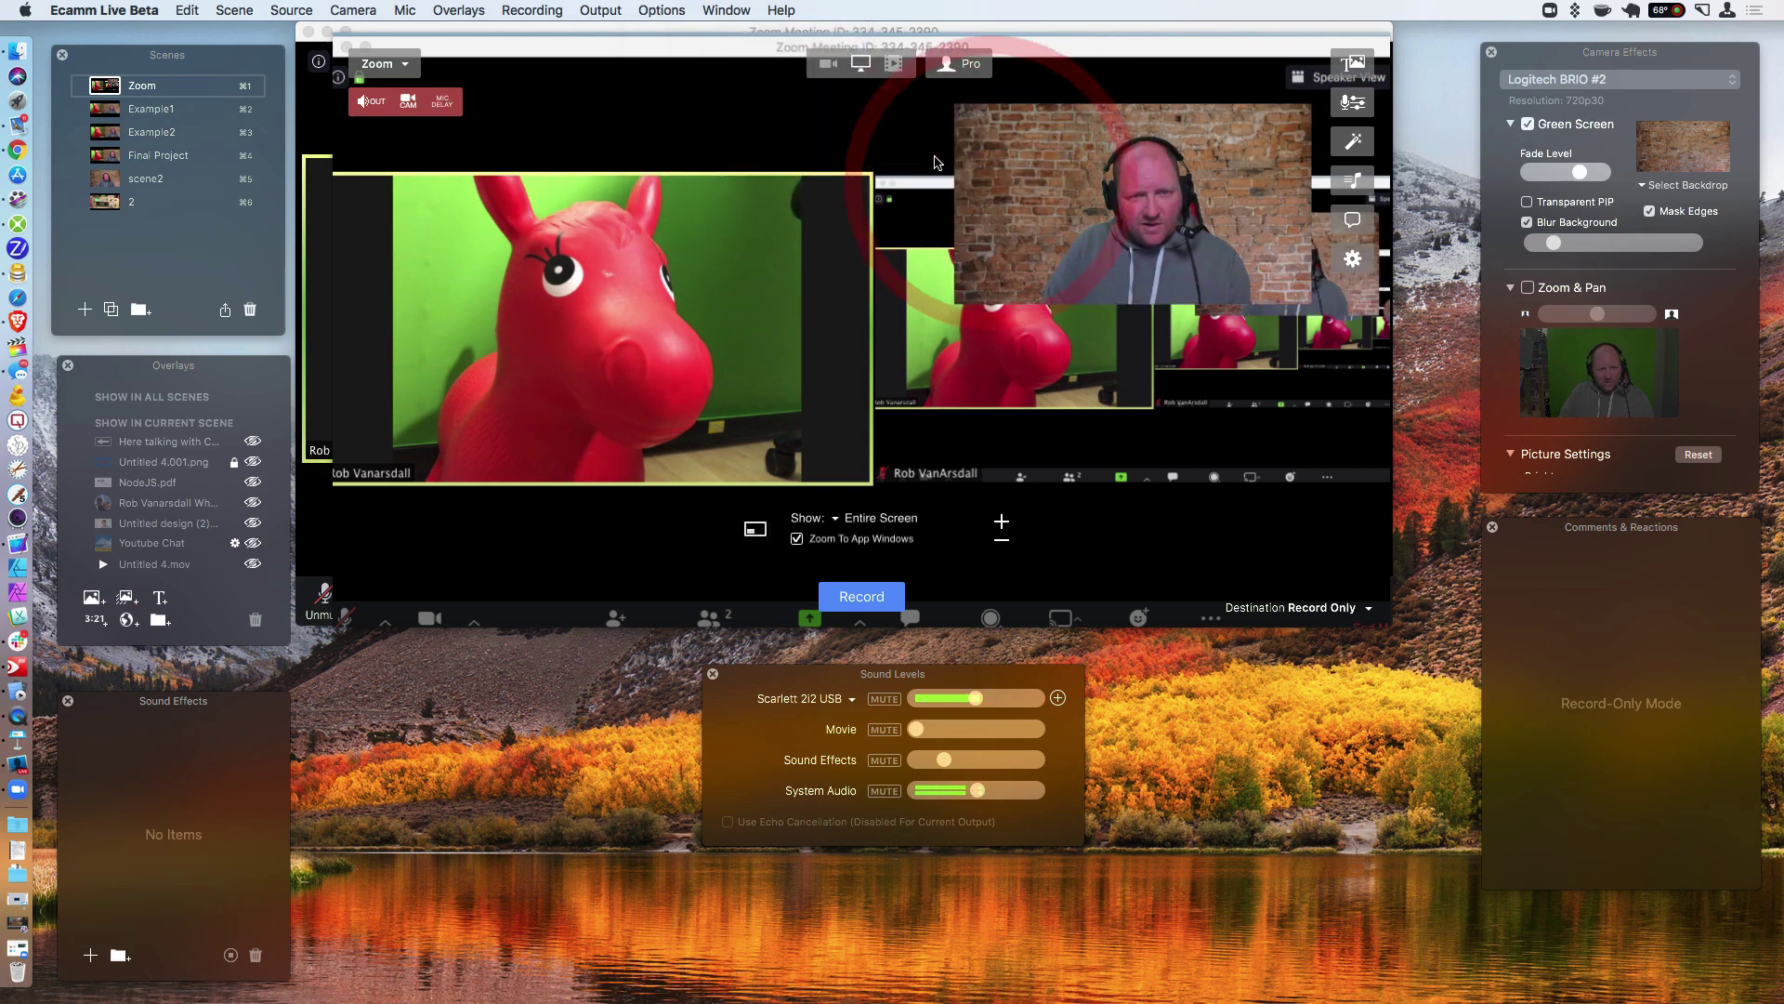
Enlarge the wide camera picture-in-picture and position it lower right beside the horse.
left_click(967, 189)
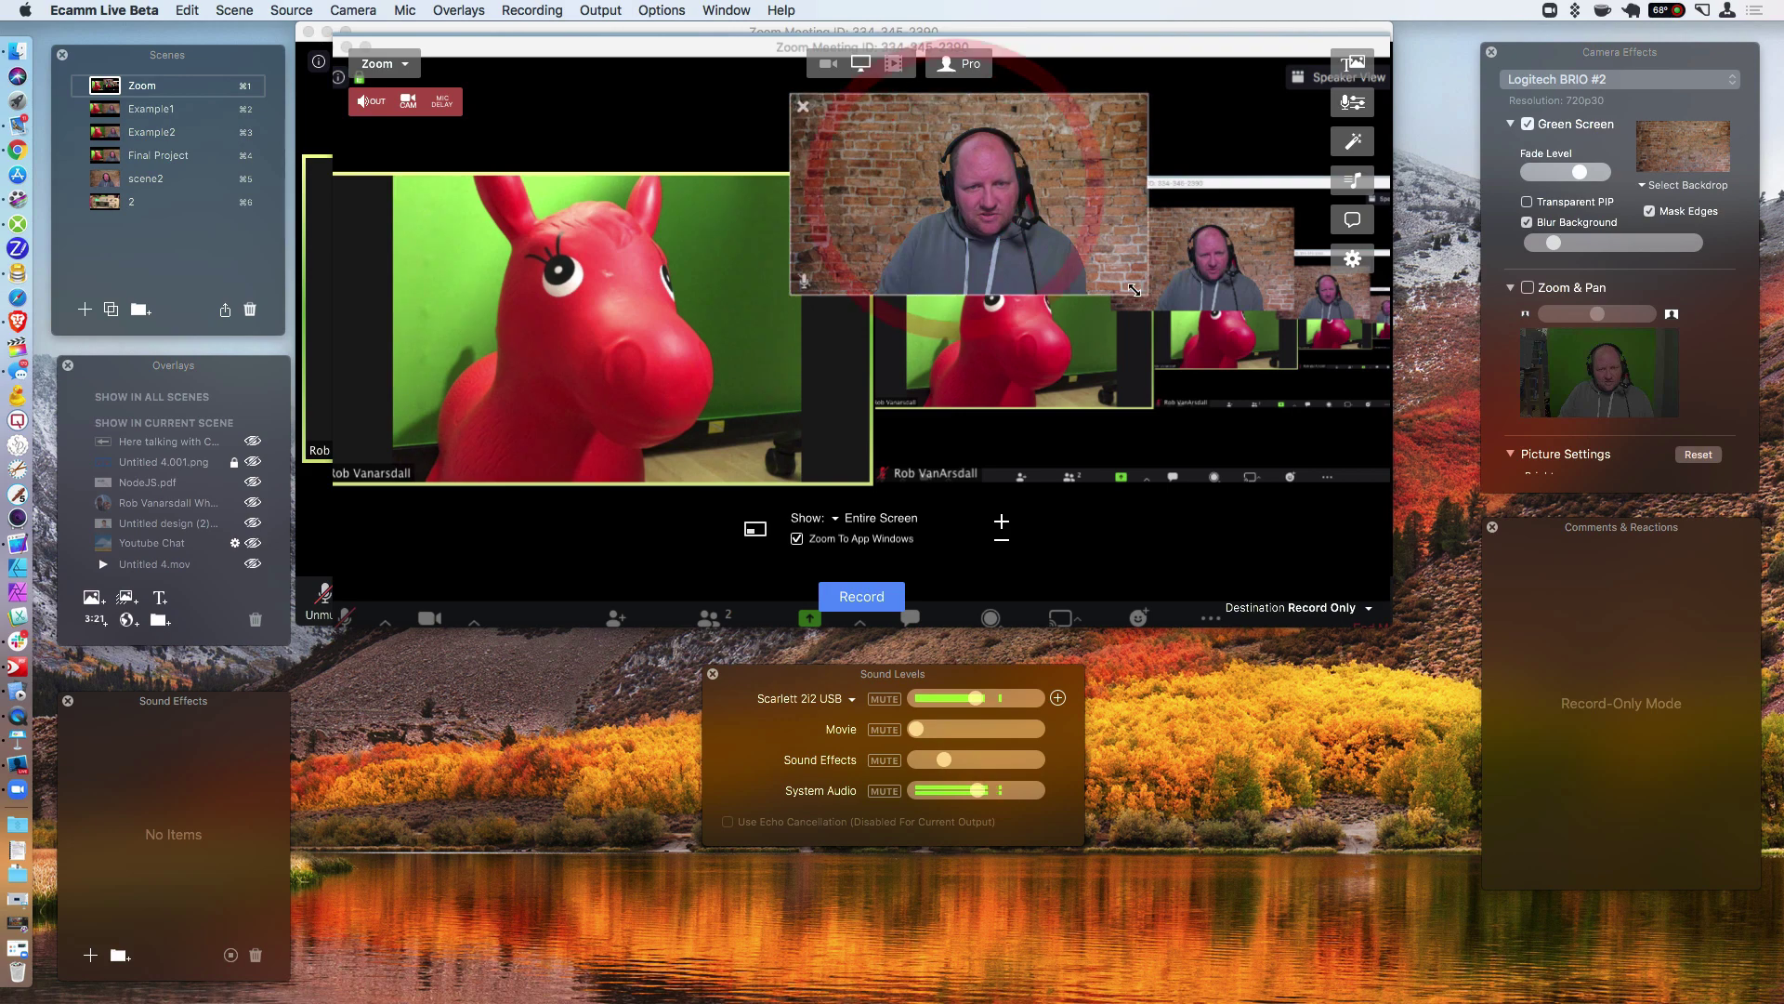
left_click_drag(1163, 294, 1375, 486)
left_click(1284, 430)
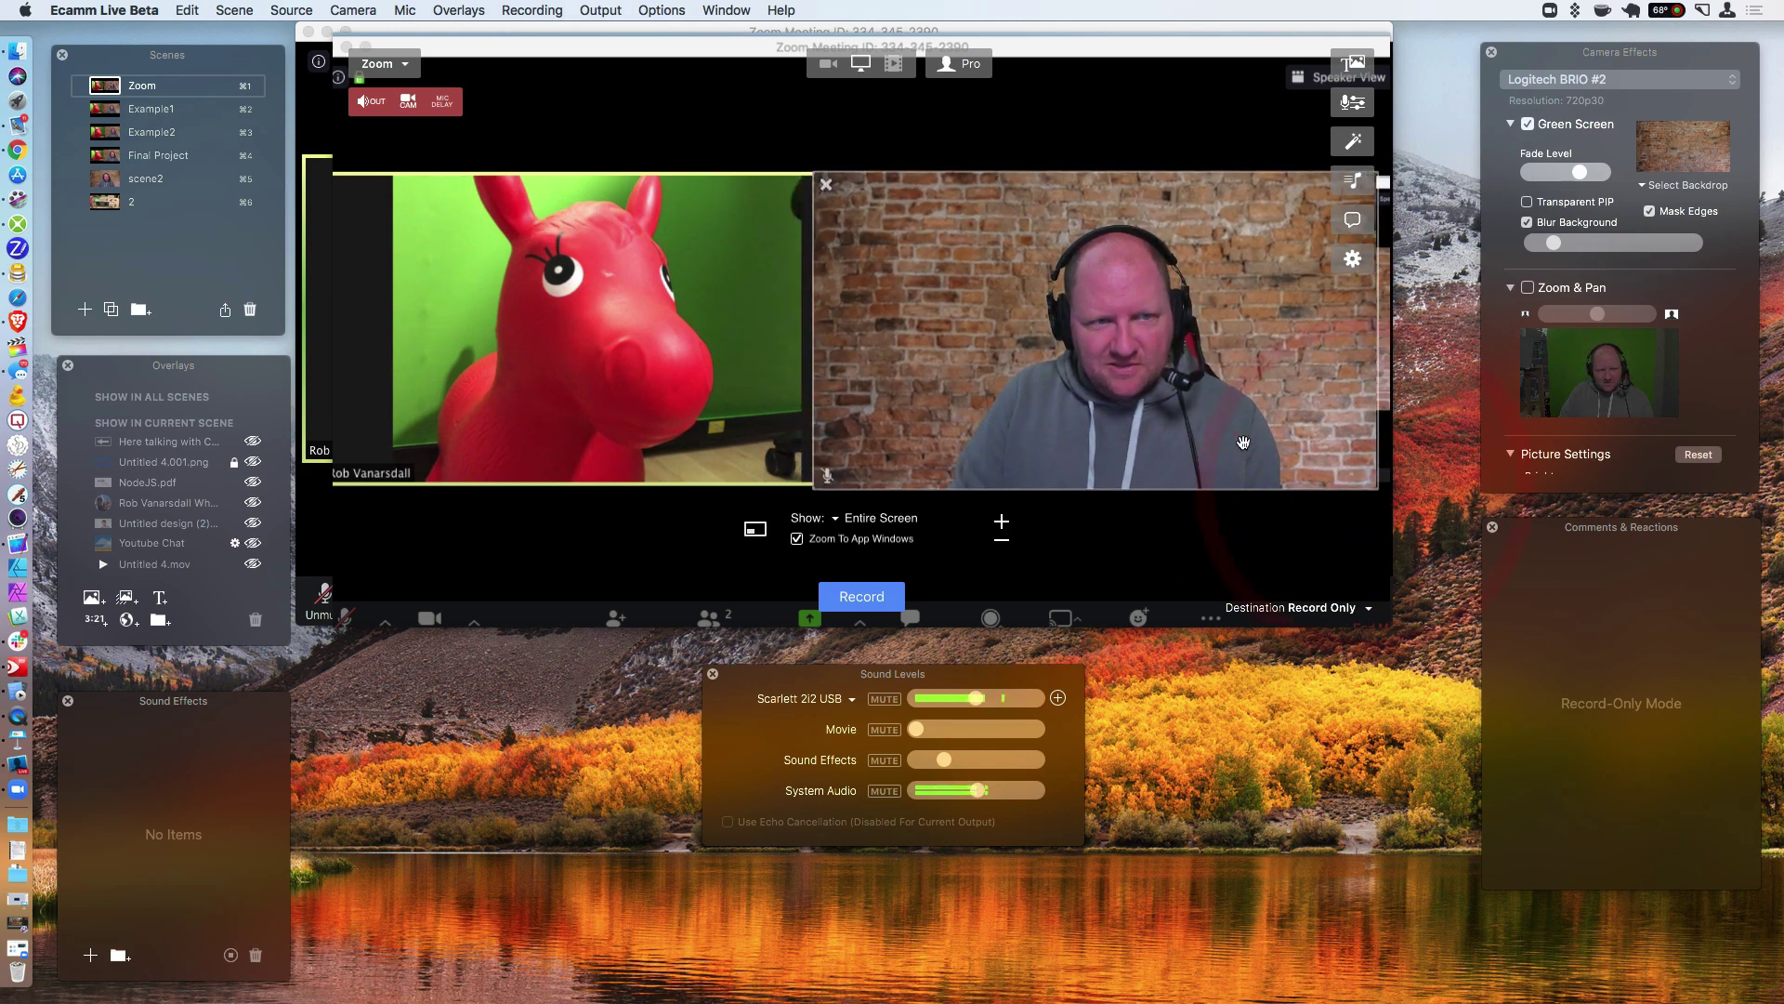
left_click_drag(1252, 443, 1255, 442)
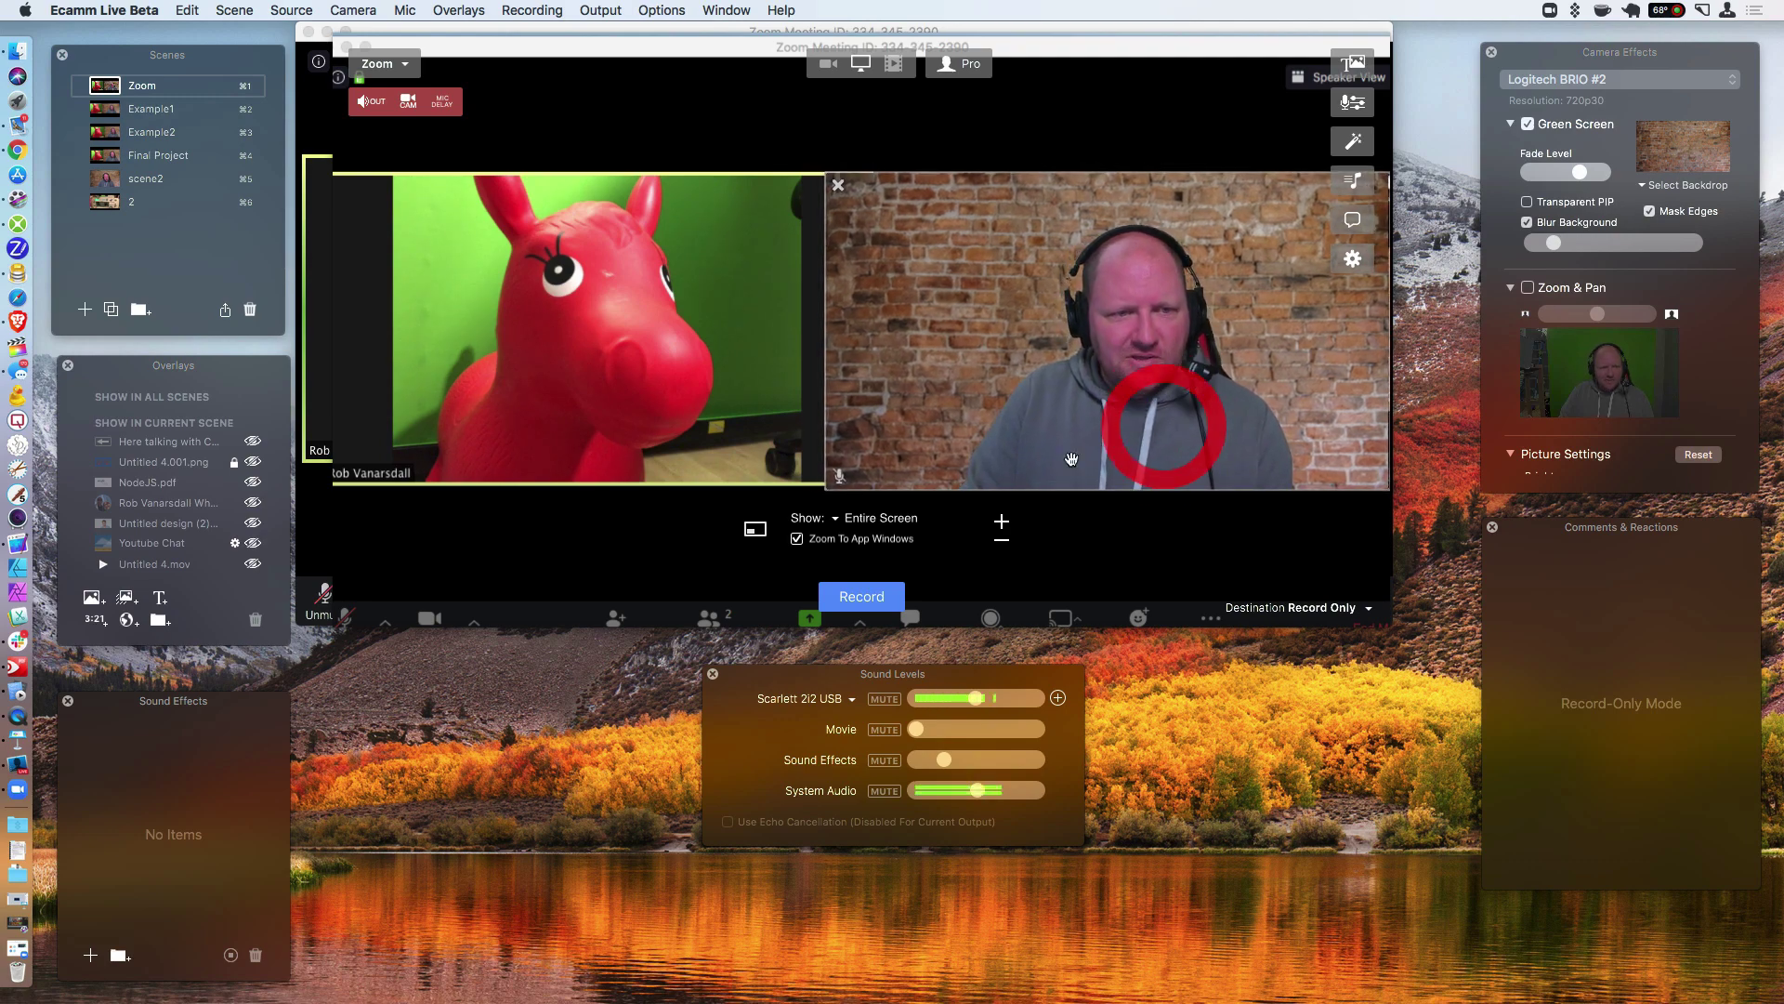
left_click_drag(1070, 459, 1077, 408)
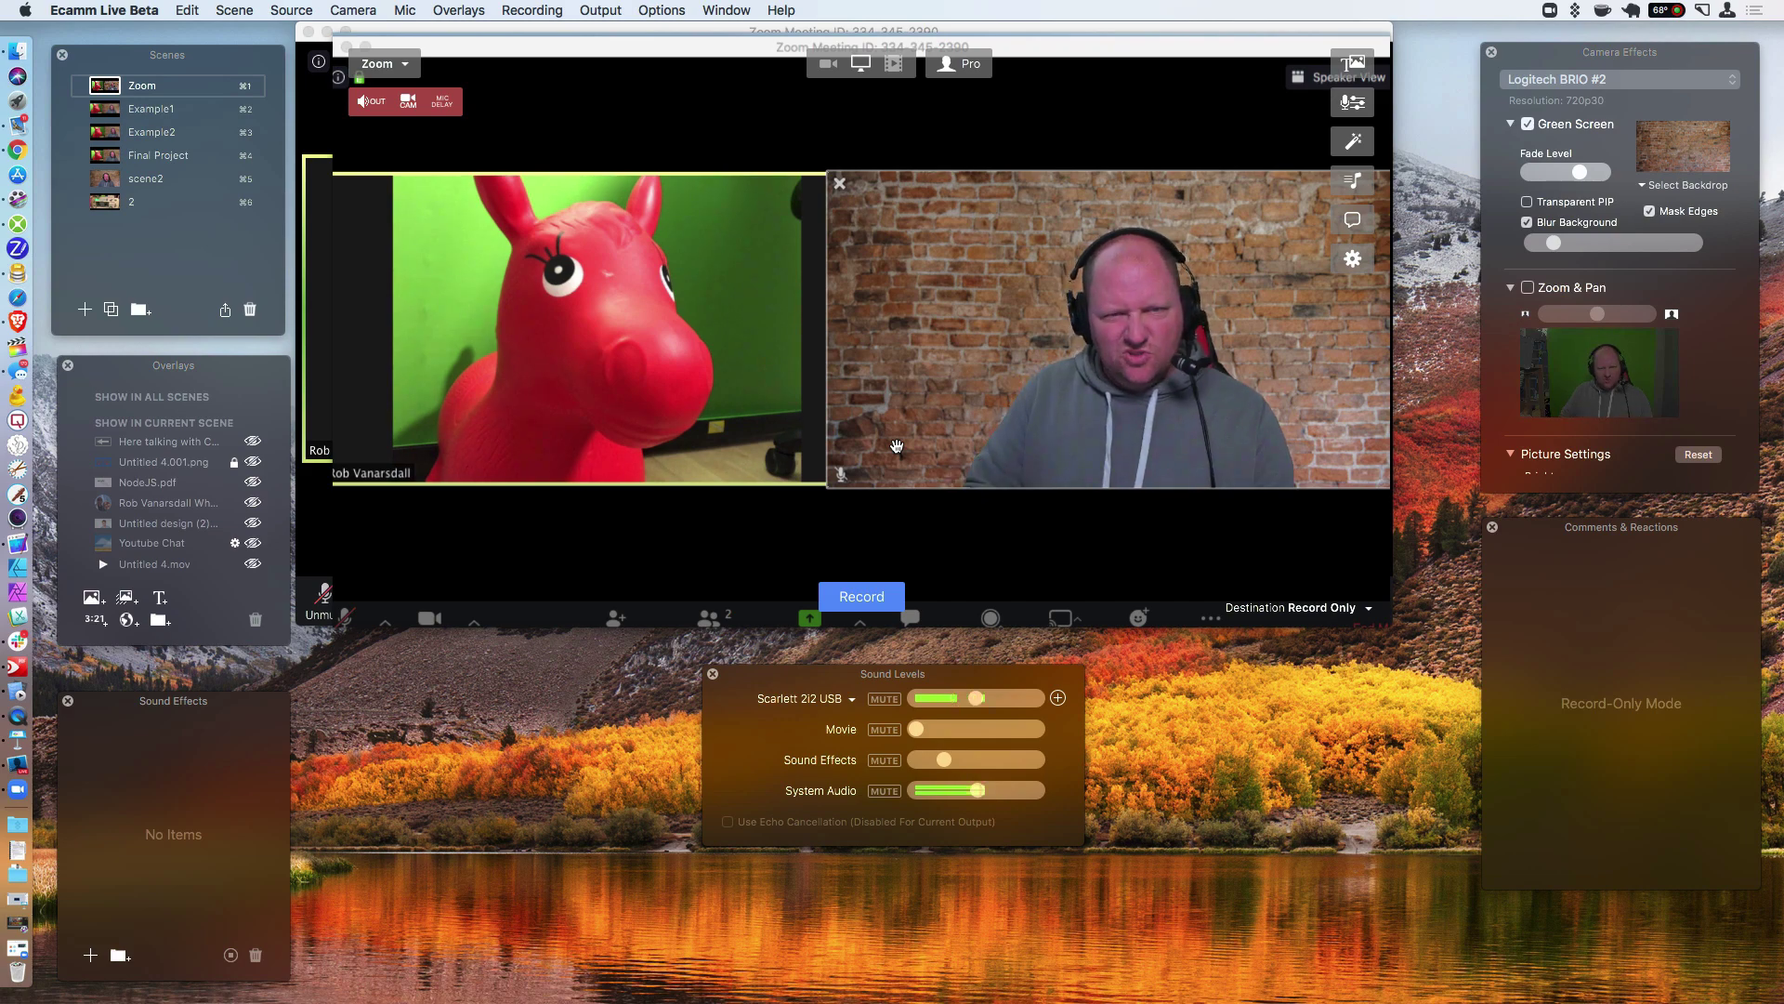
Compare with the Example2 scene, then switch back to the Zoom scene.
mouse_move(838, 363)
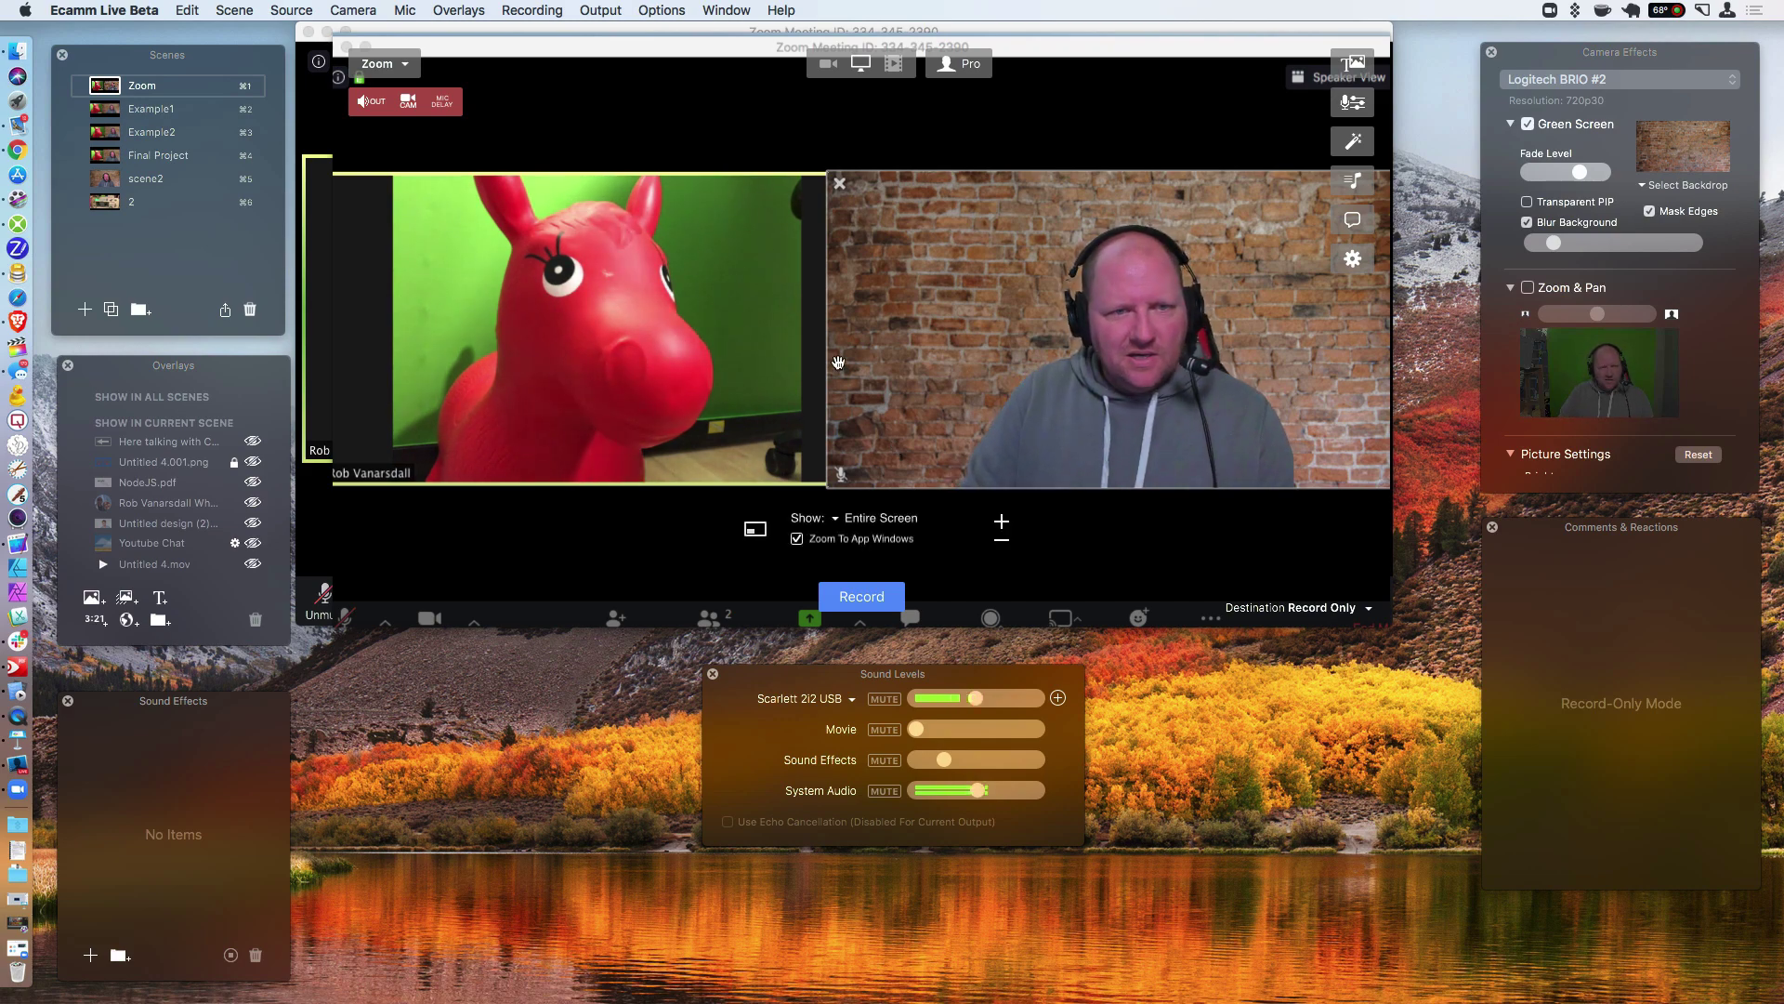
left_click(103, 133)
mouse_move(1027, 192)
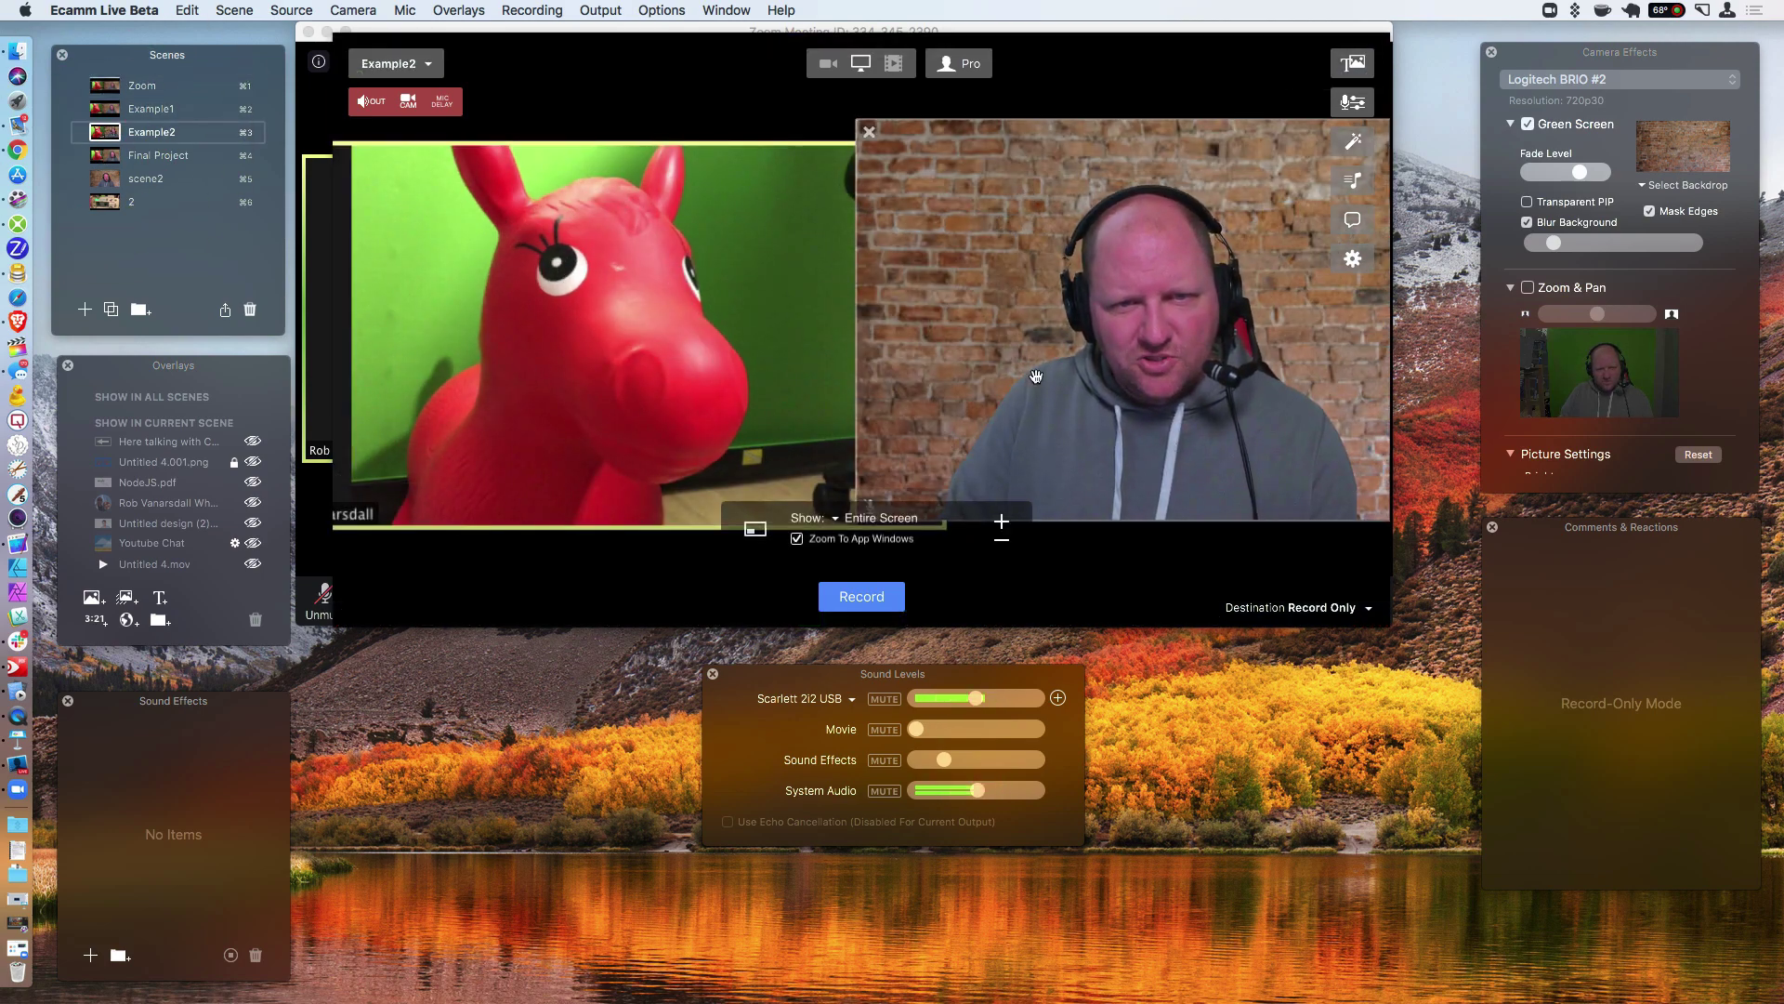
left_click(103, 87)
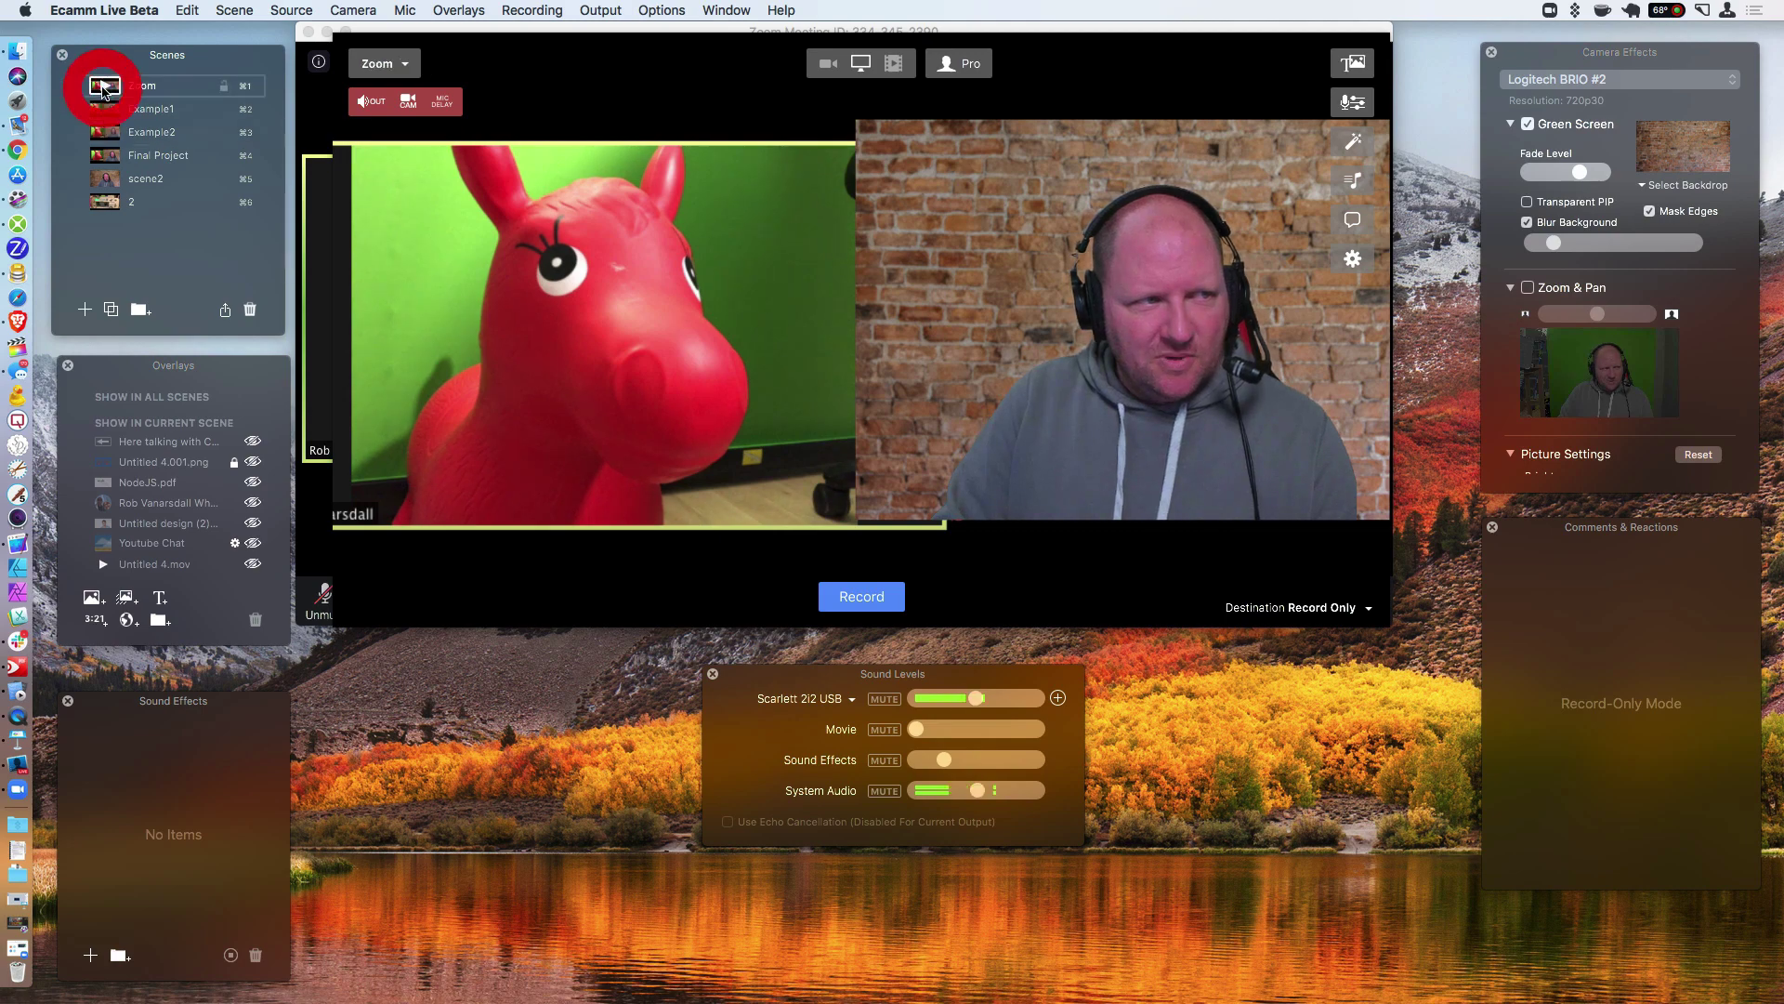
Change the picture-in-picture to Classic (4:3) and enlarge it across the stage's right side.
left_click(1136, 265)
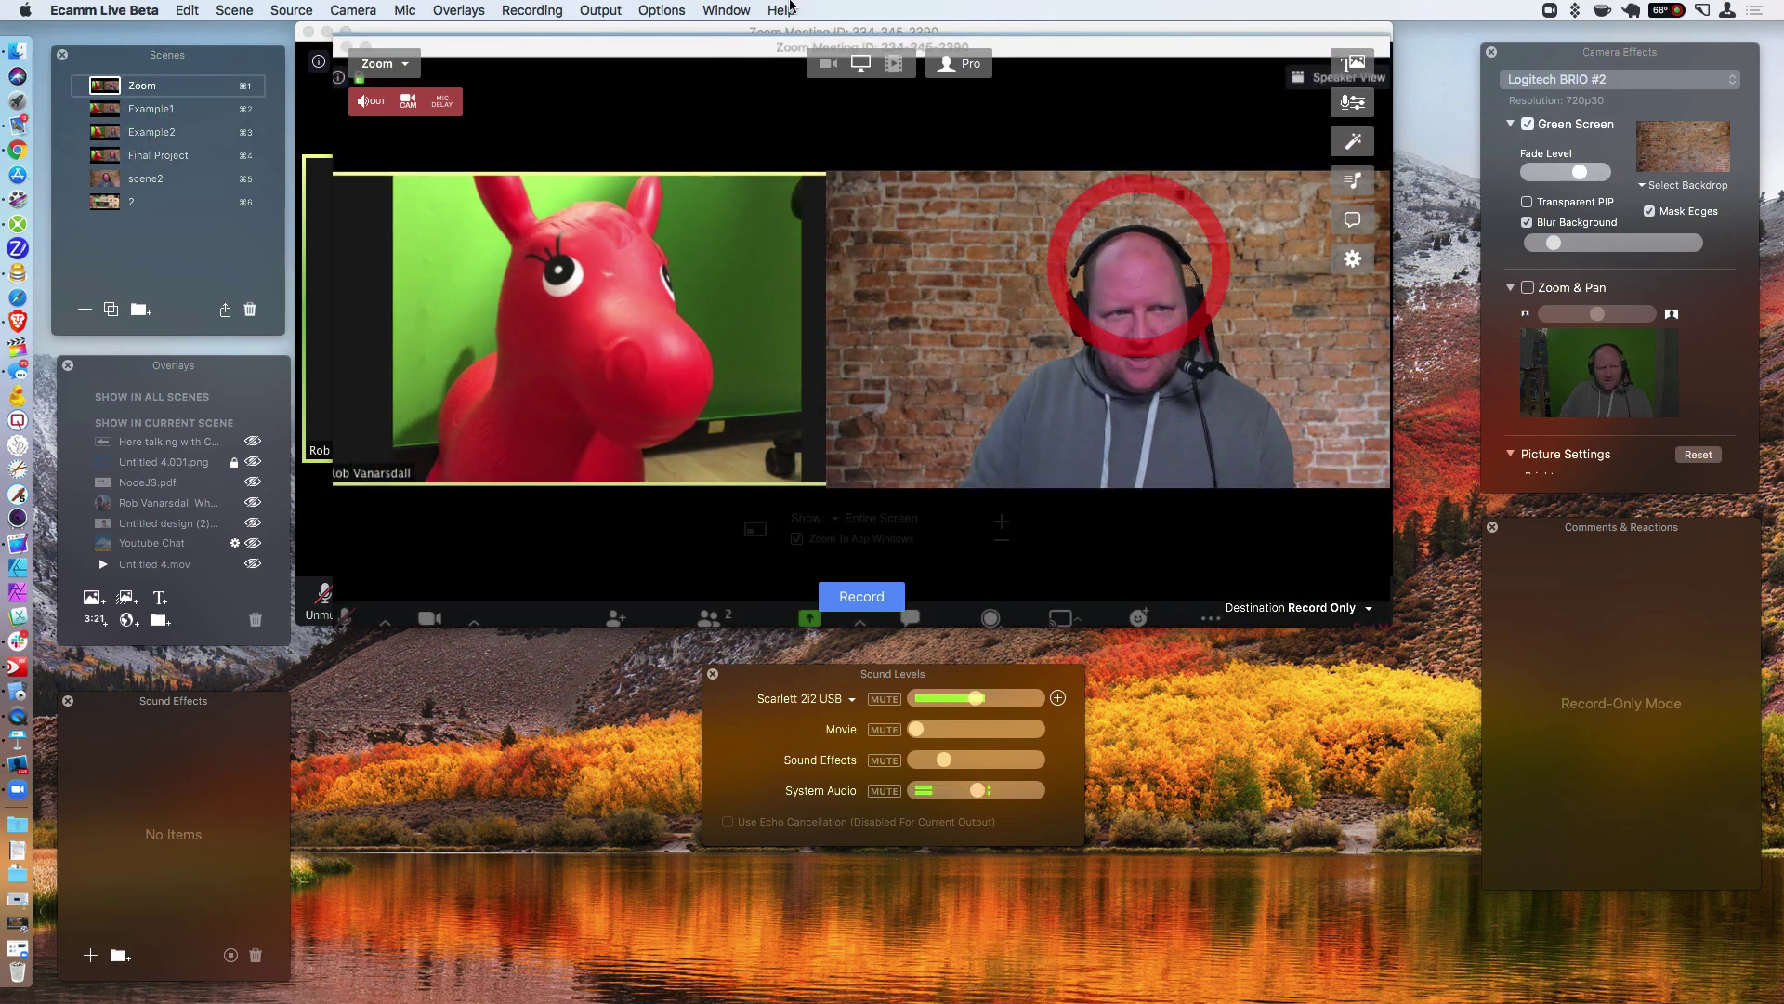
left_click(649, 10)
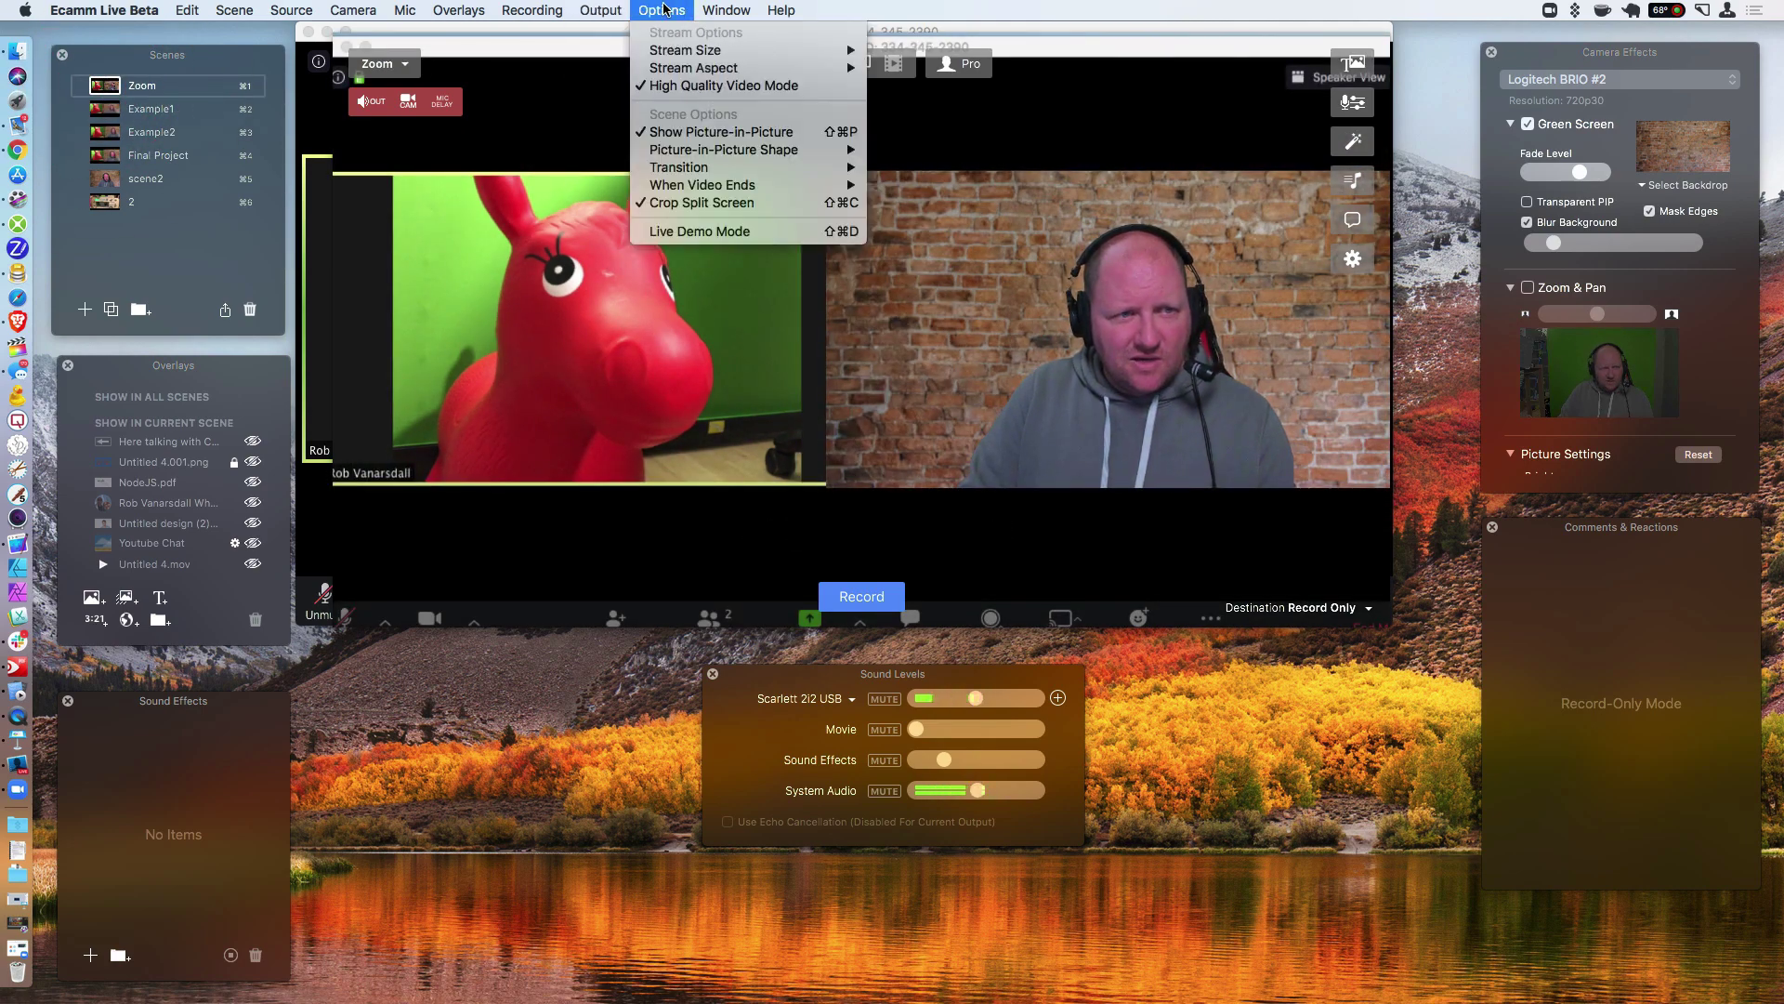
mouse_move(784, 160)
left_click(887, 167)
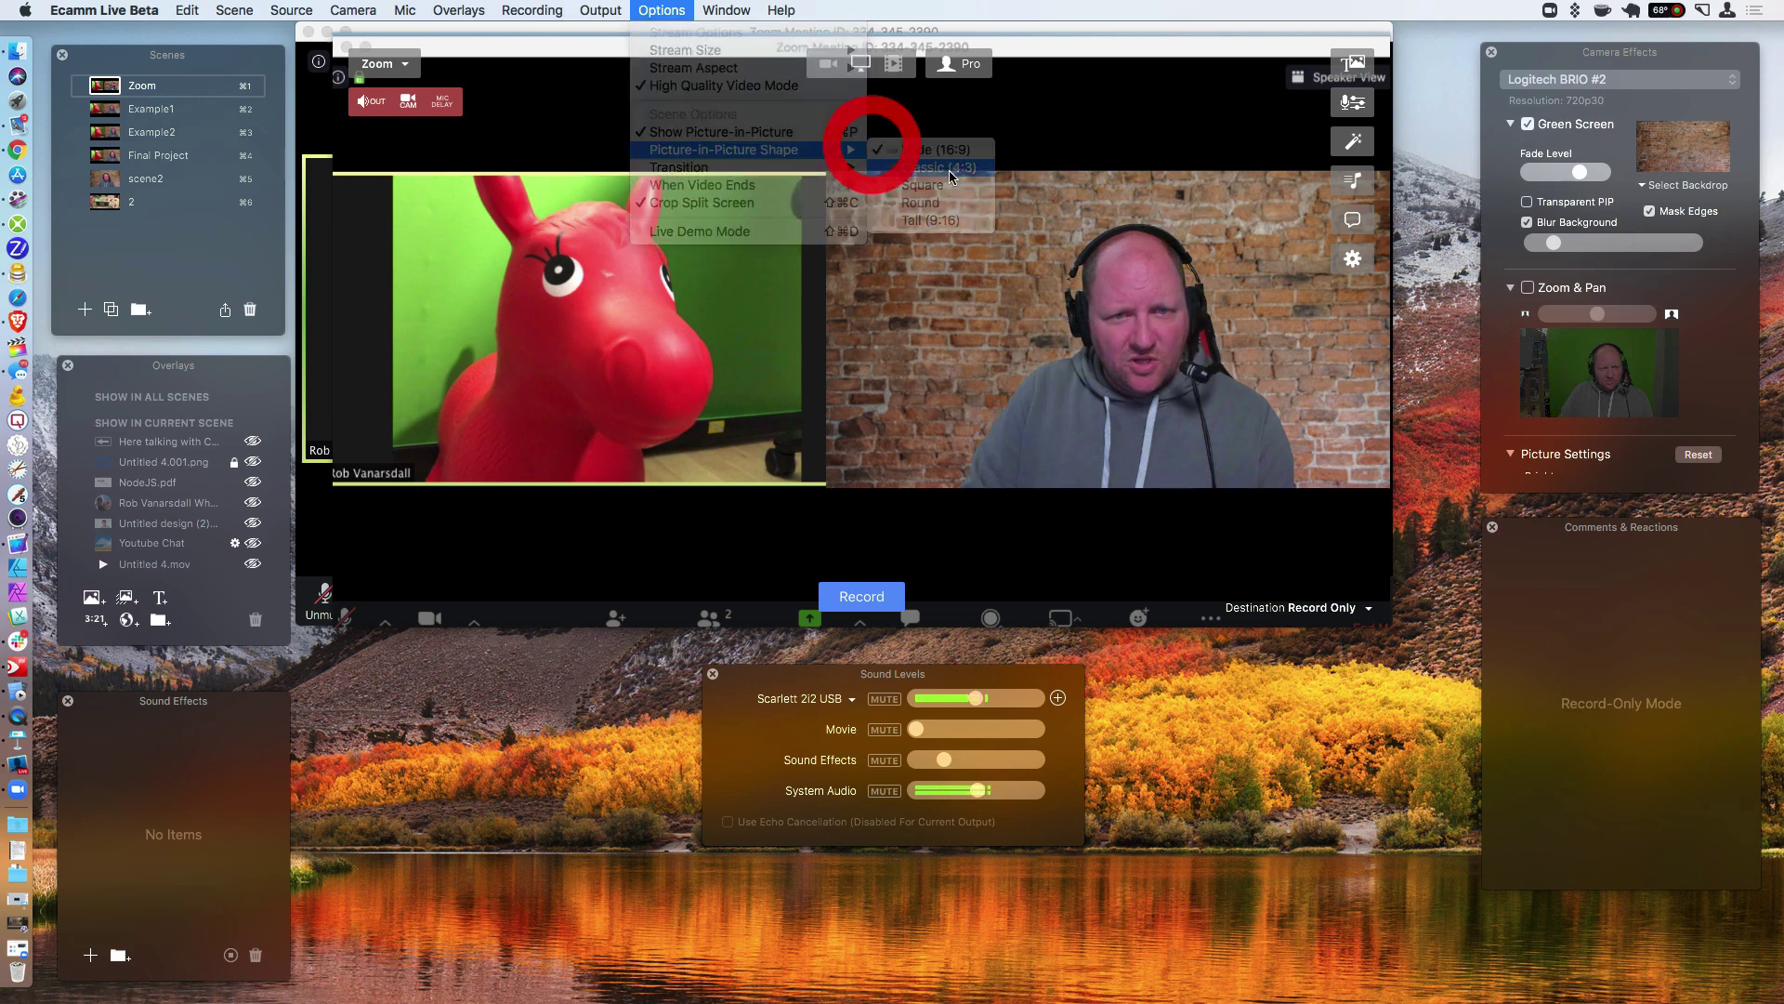
left_click_drag(1212, 437, 1525, 578)
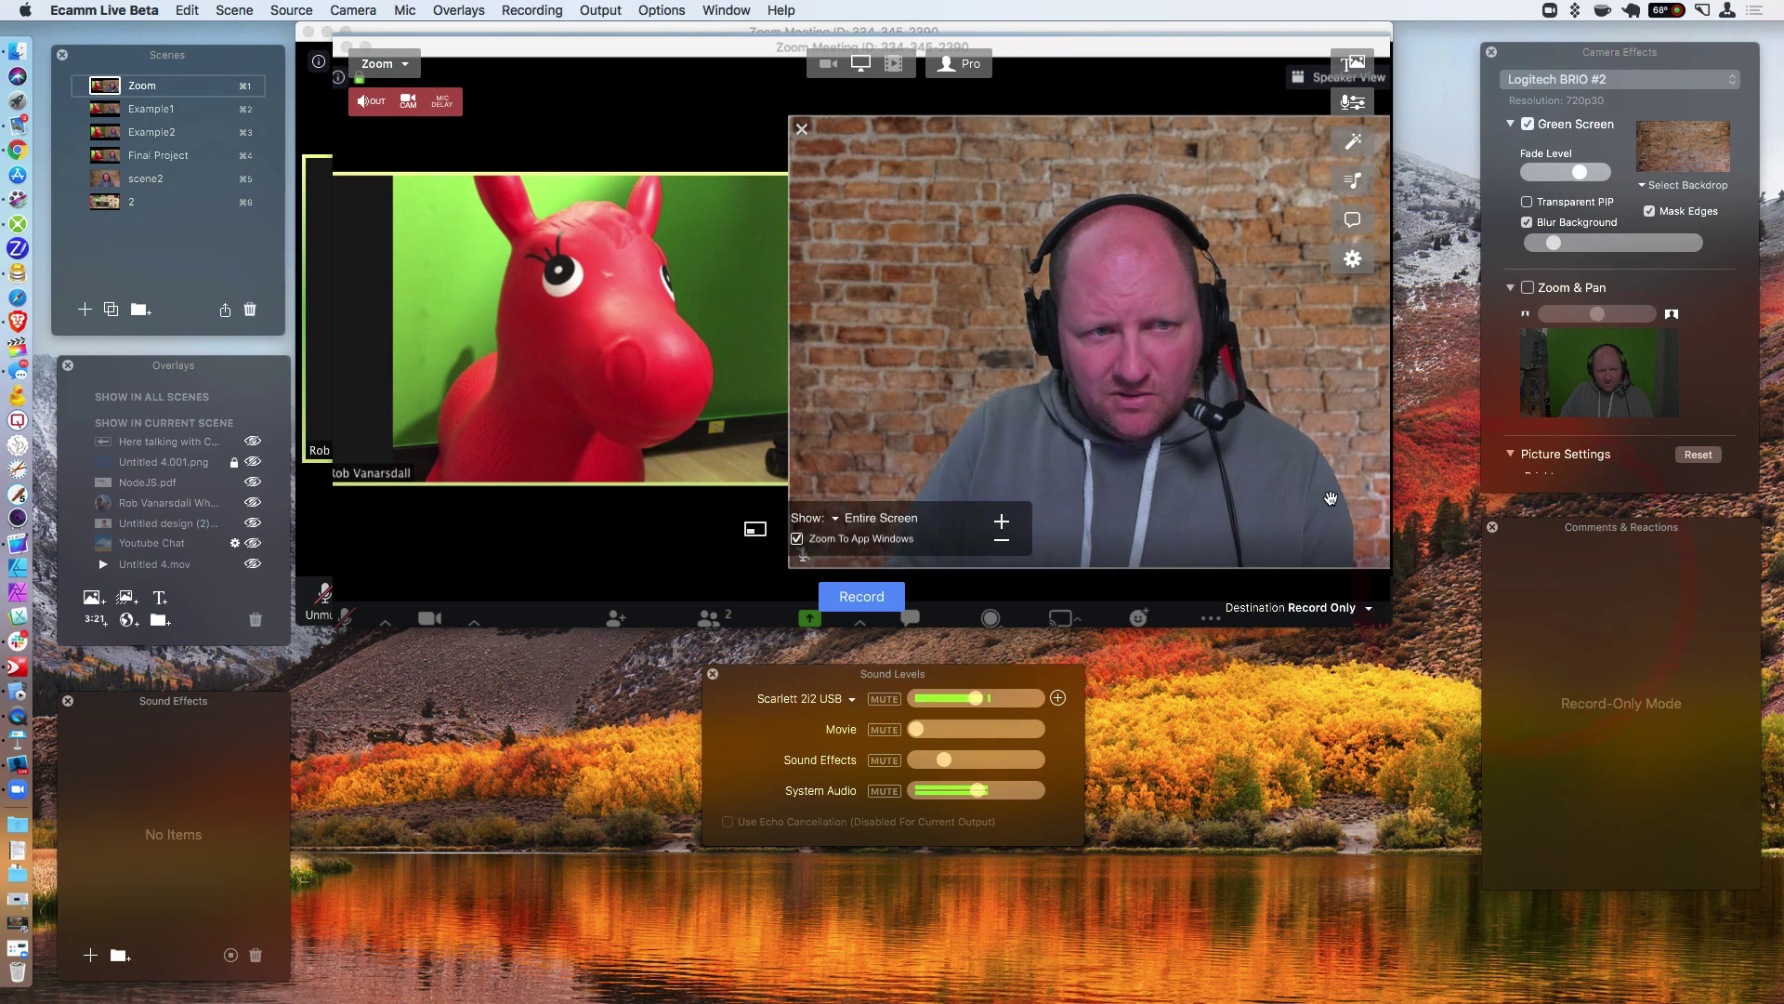
left_click_drag(1336, 500, 1329, 482)
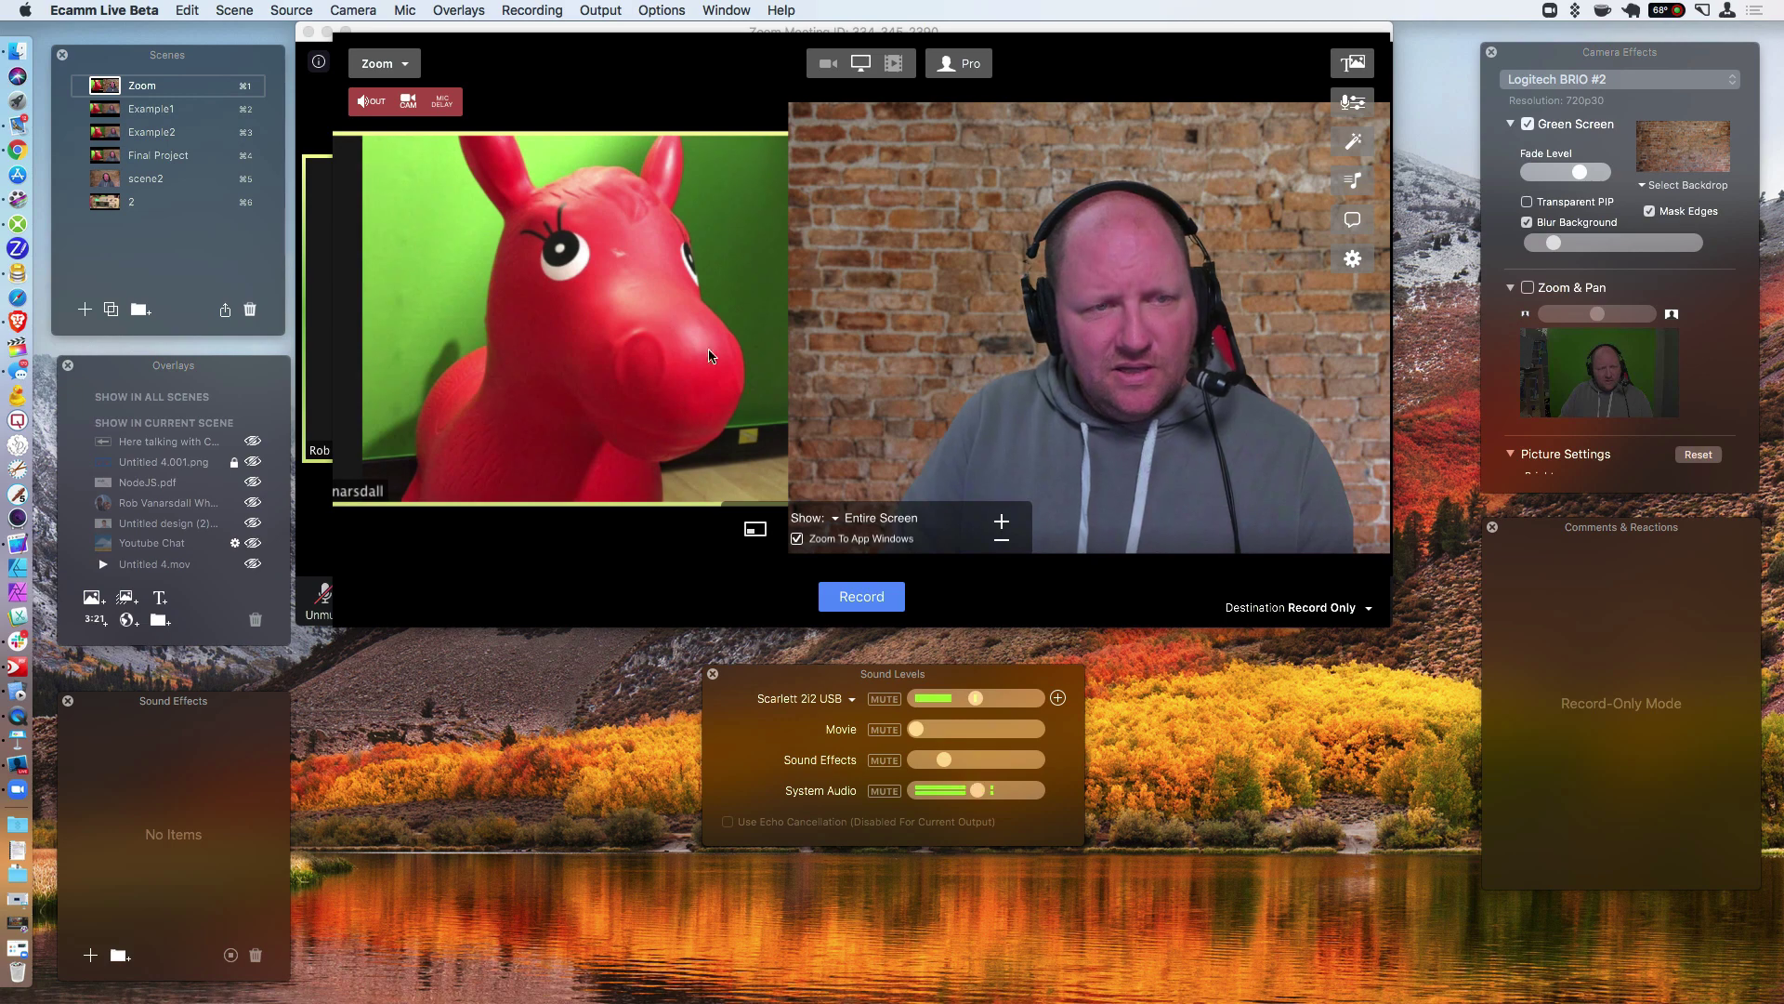
Open the Final Project scene, make the Untitled 4.001.png name-bar overlay visible, and select the ROB video.
left_click(105, 158)
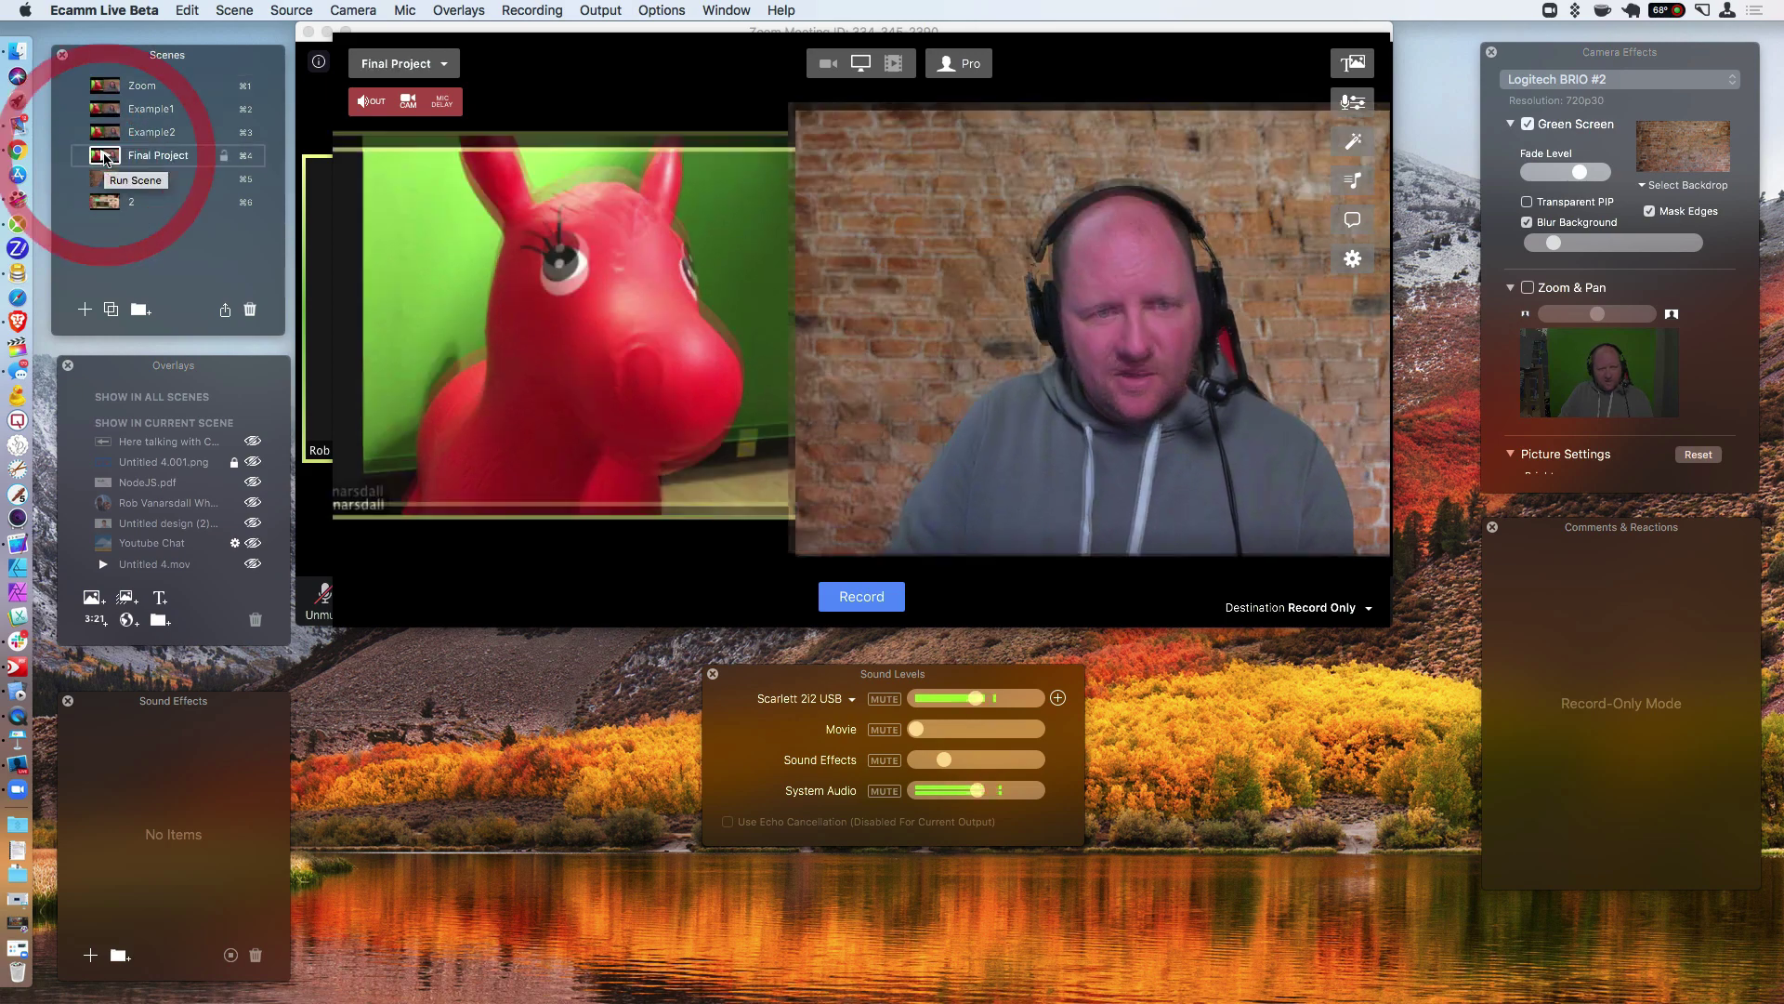
mouse_move(835, 261)
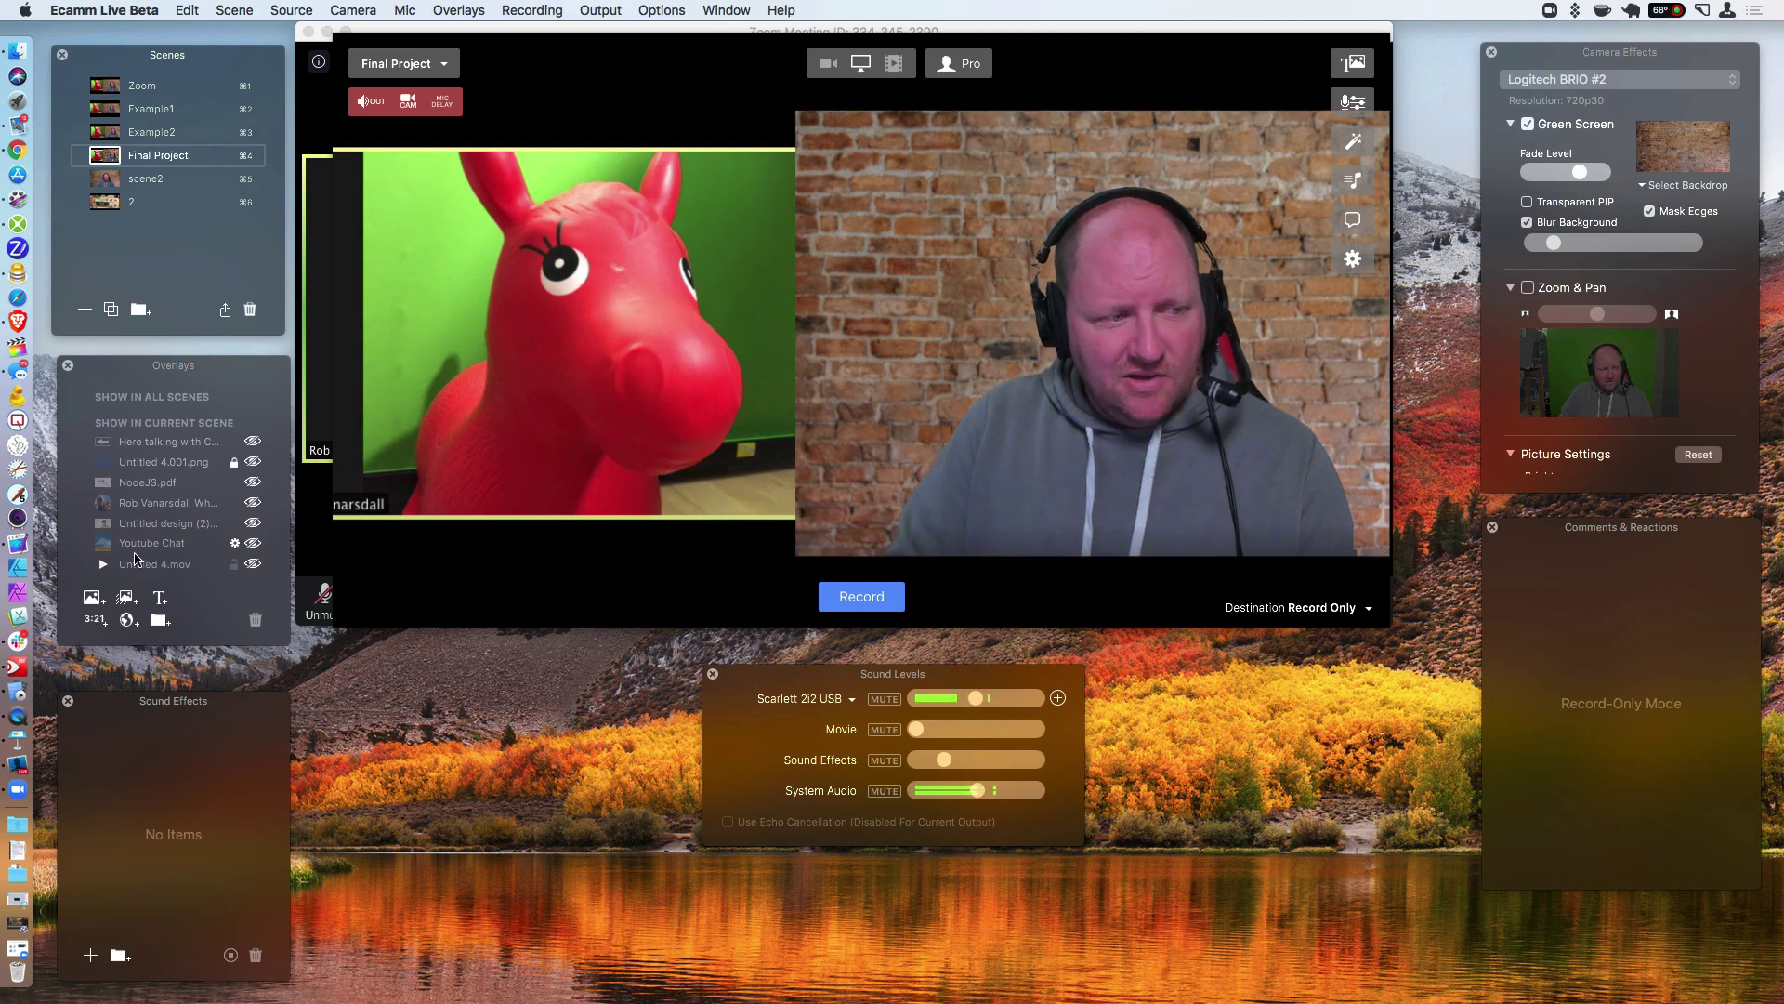
left_click(102, 470)
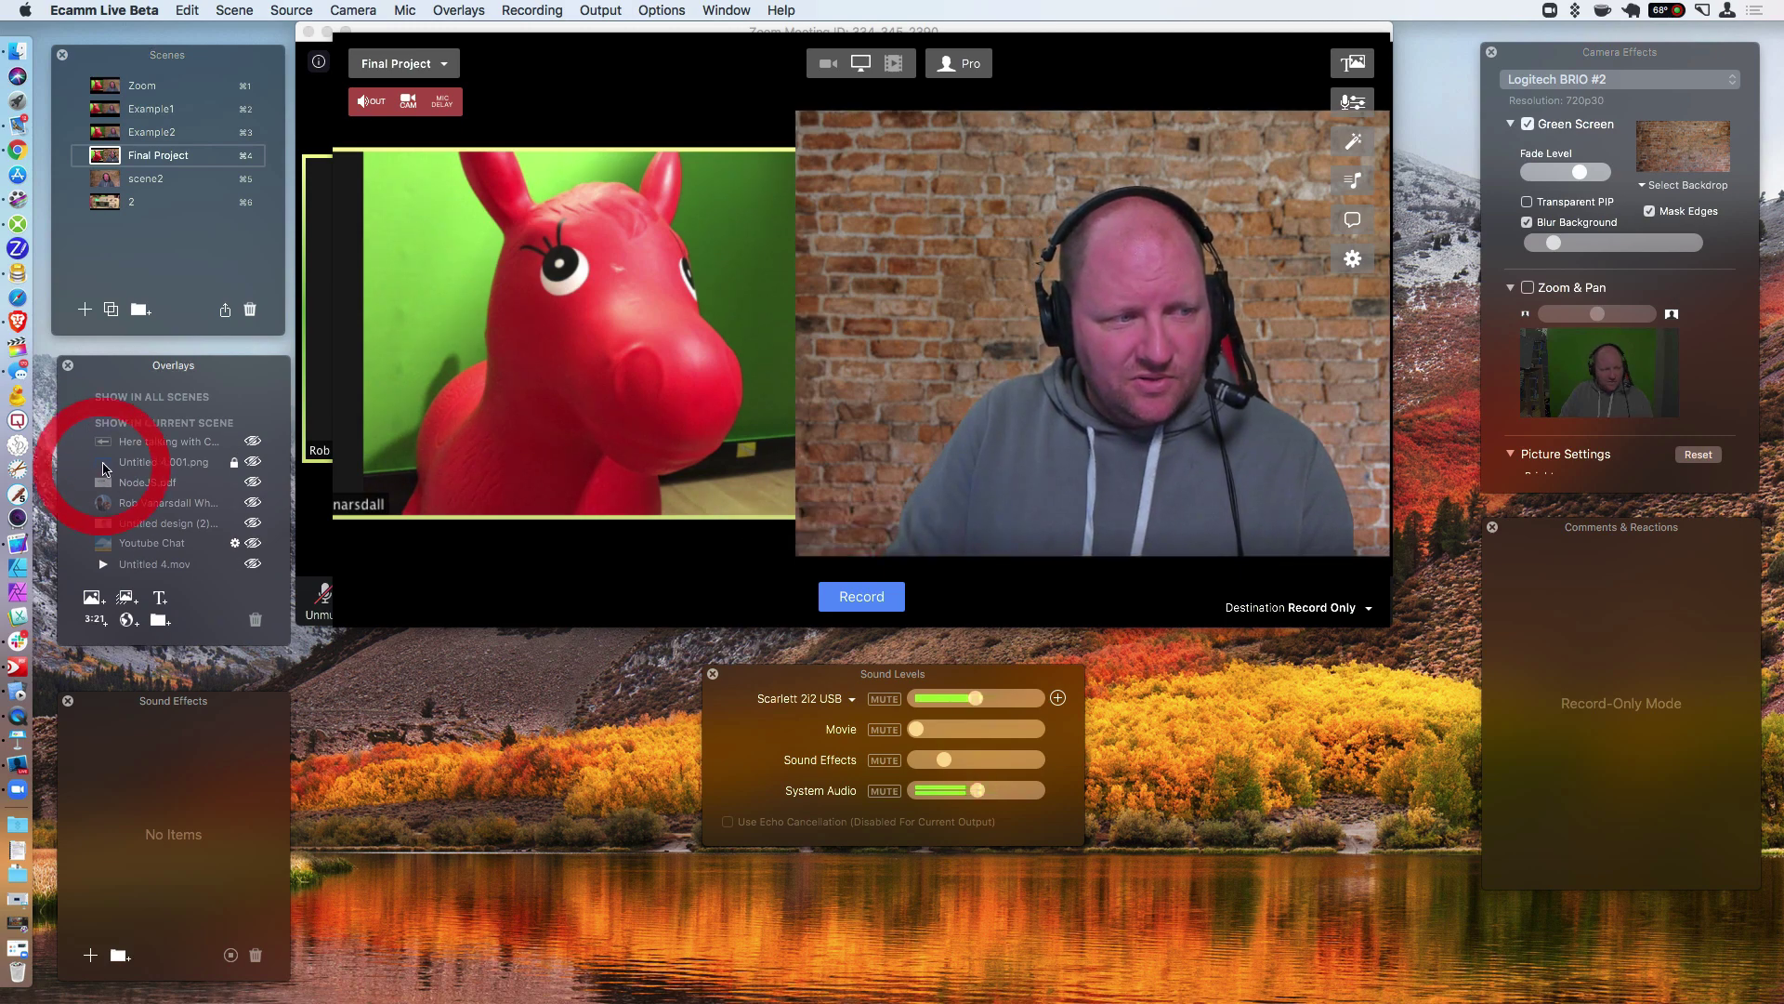
left_click(255, 466)
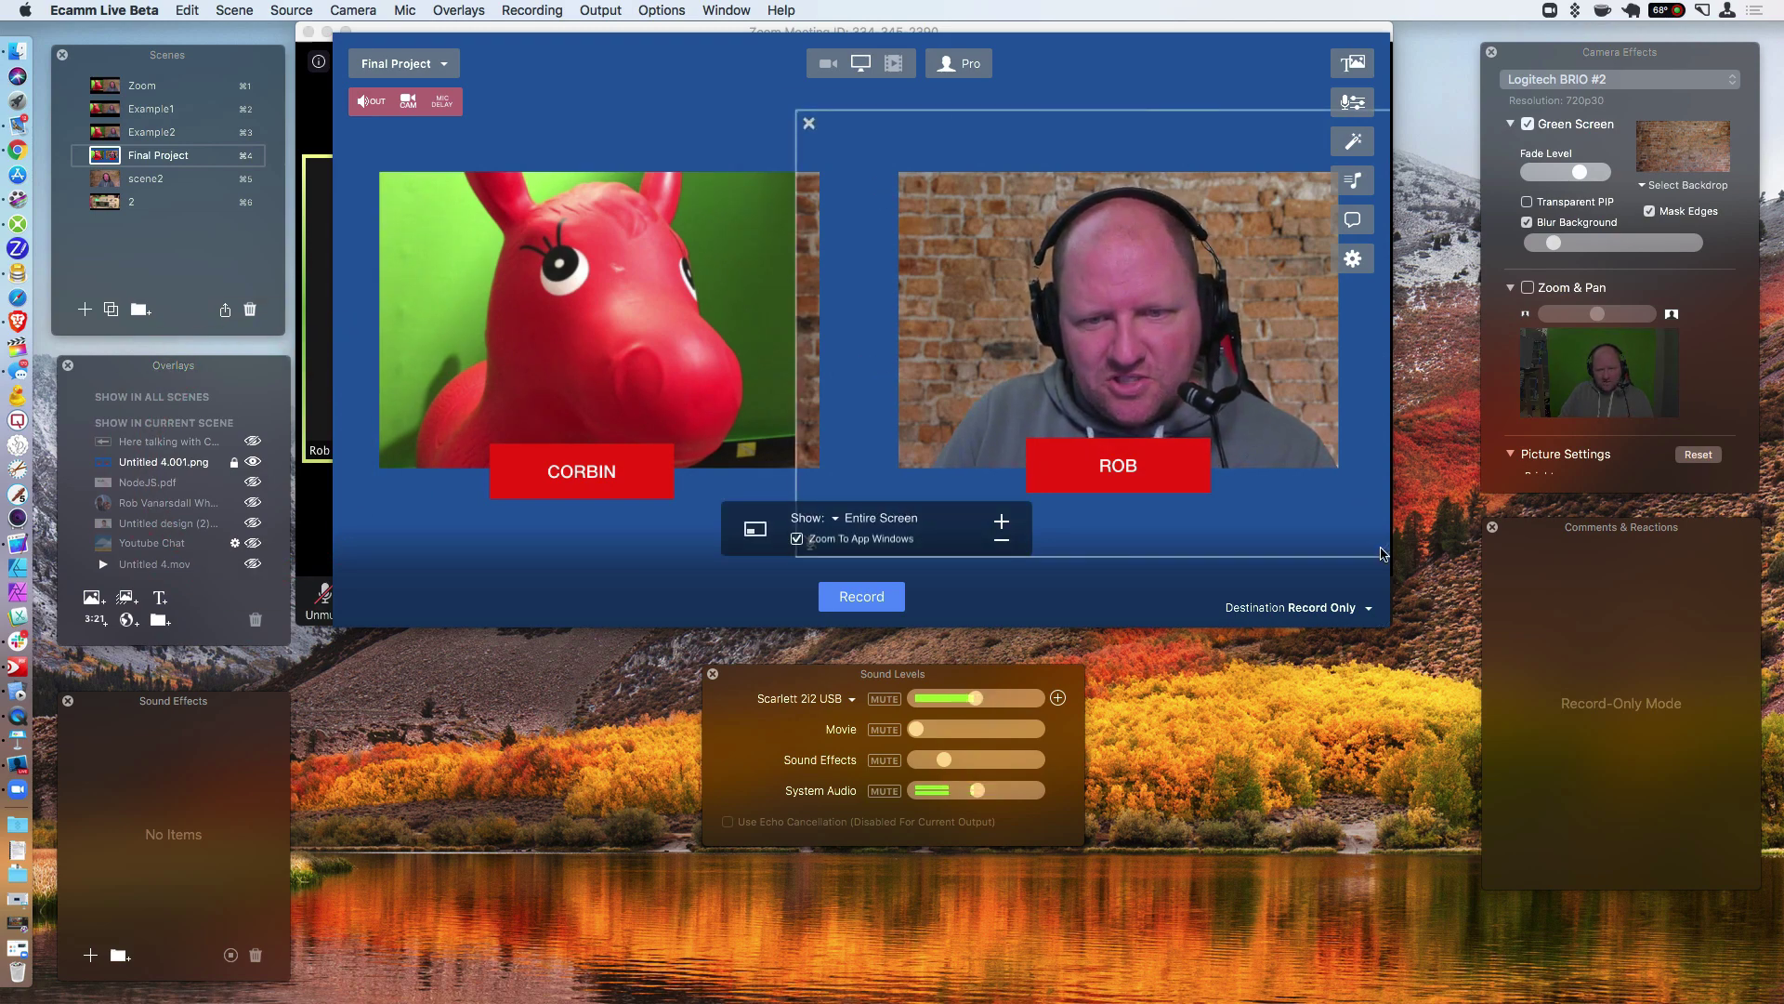
left_click(1306, 485)
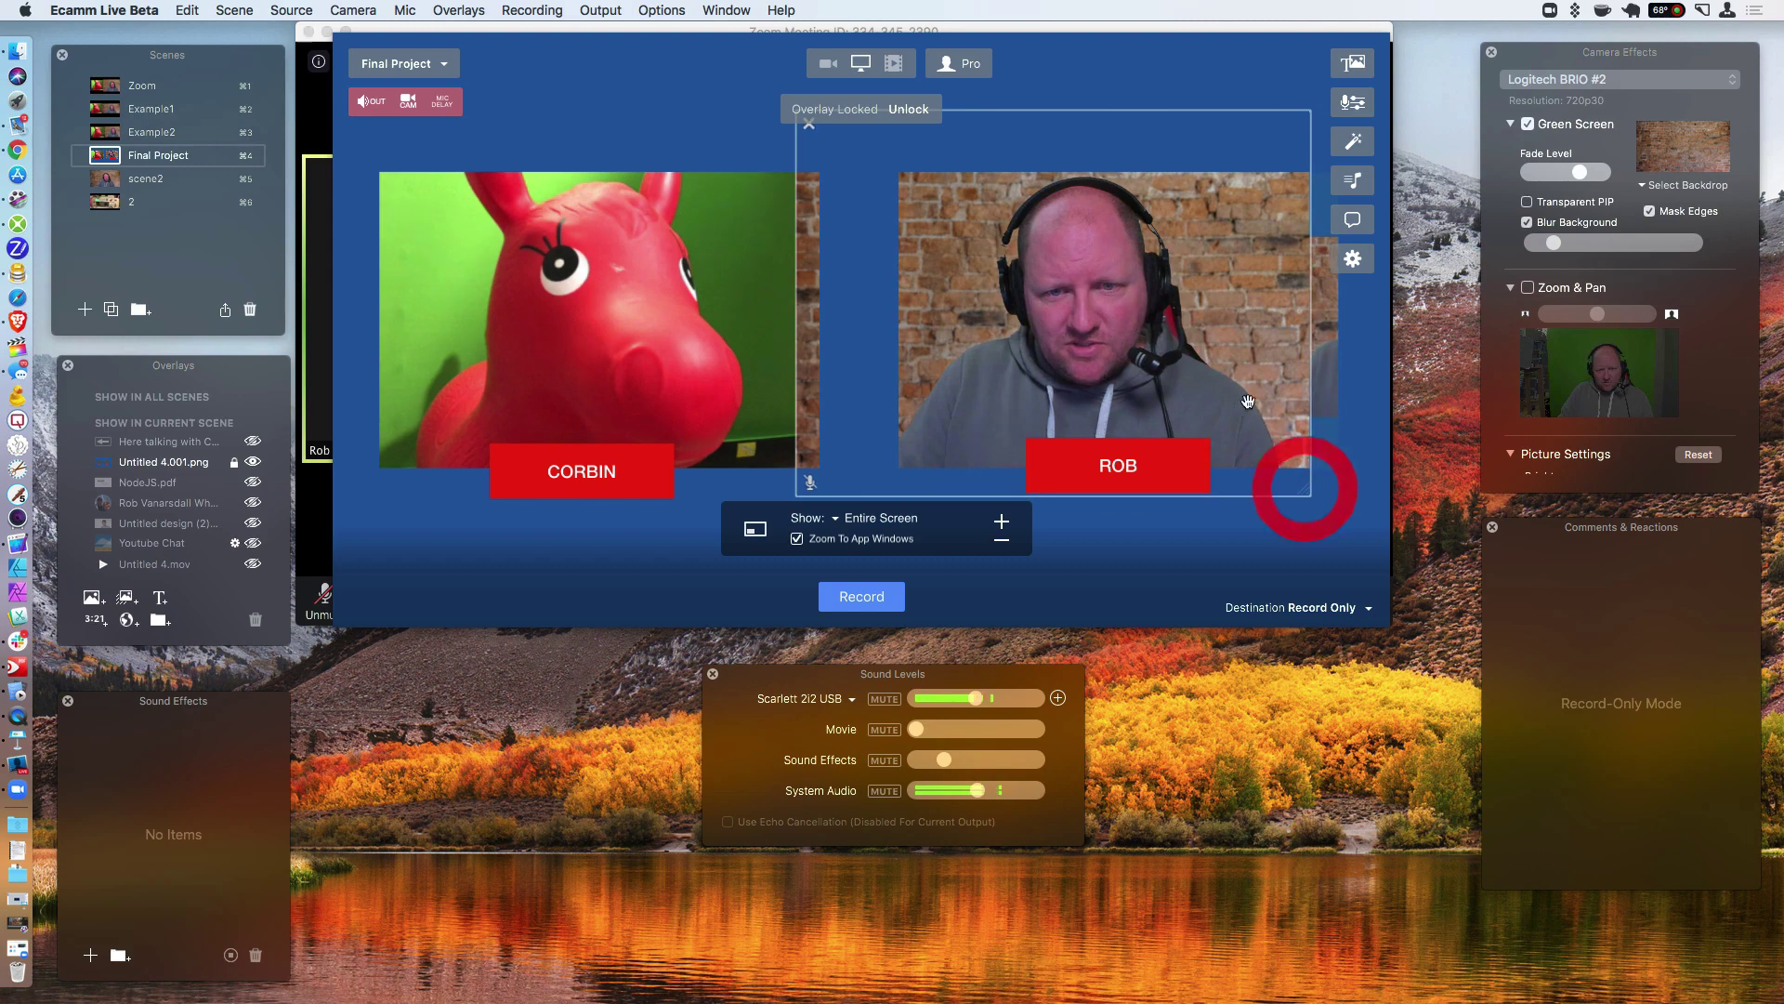
left_click(1308, 407)
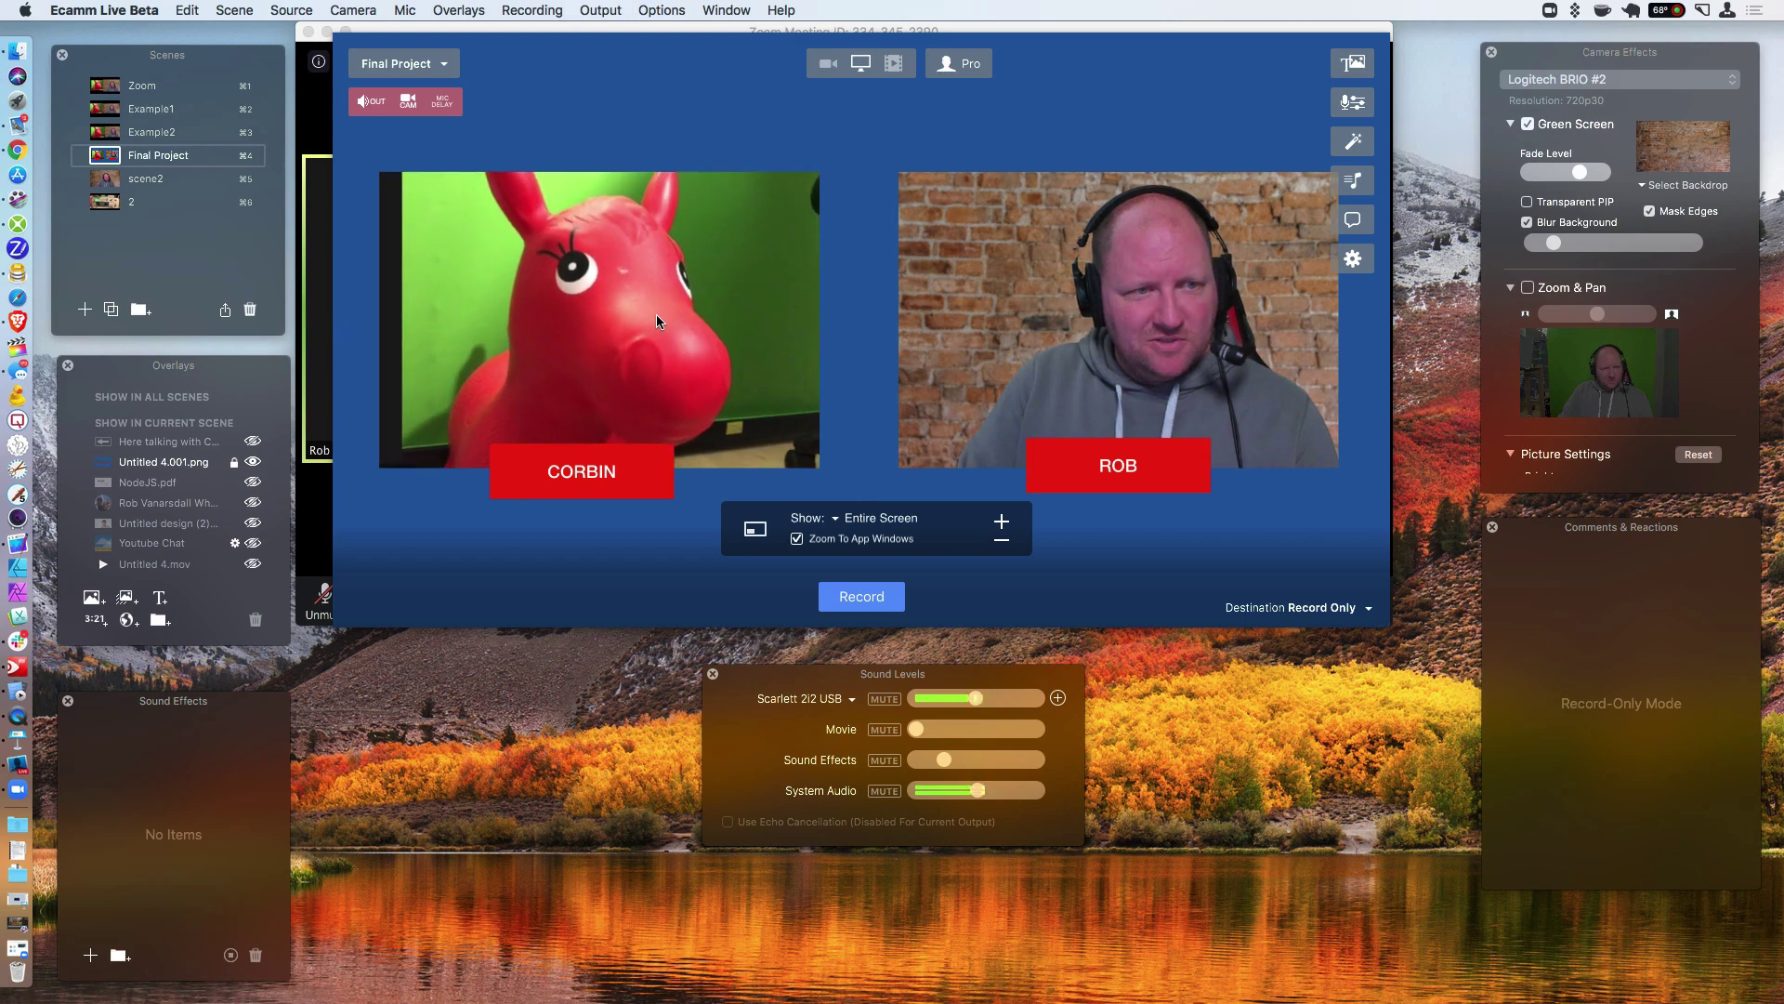
mouse_move(1092, 428)
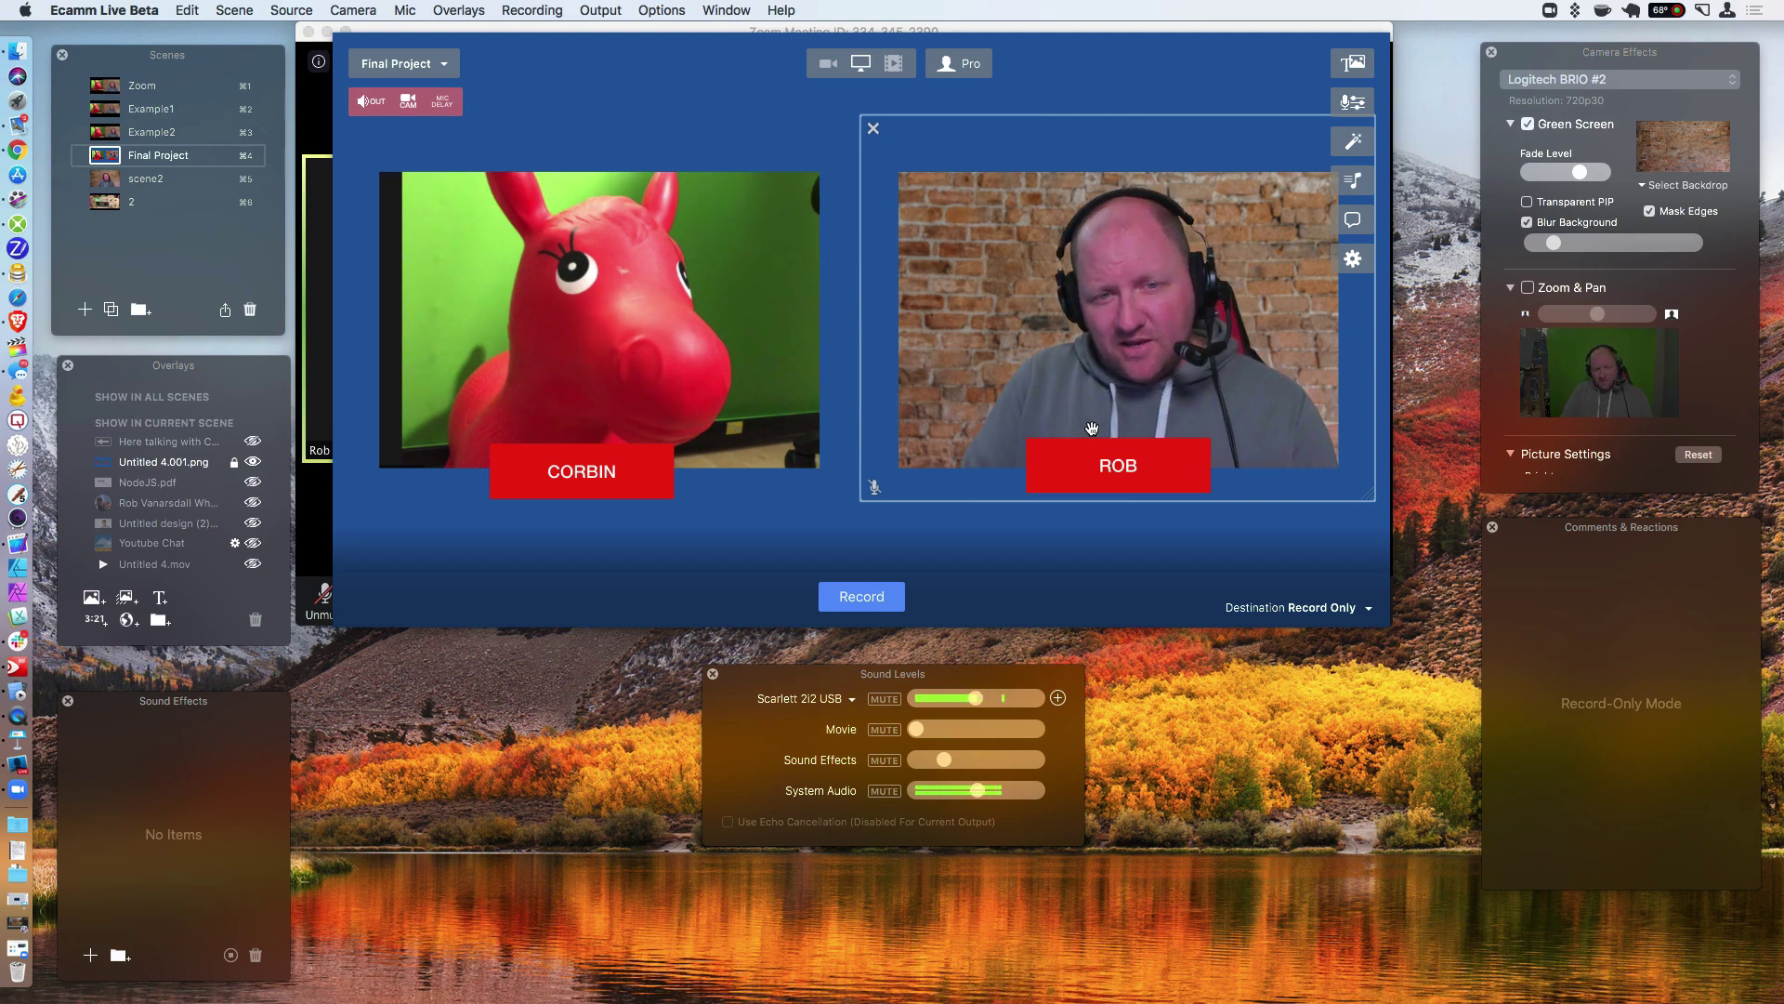
mouse_move(1022, 530)
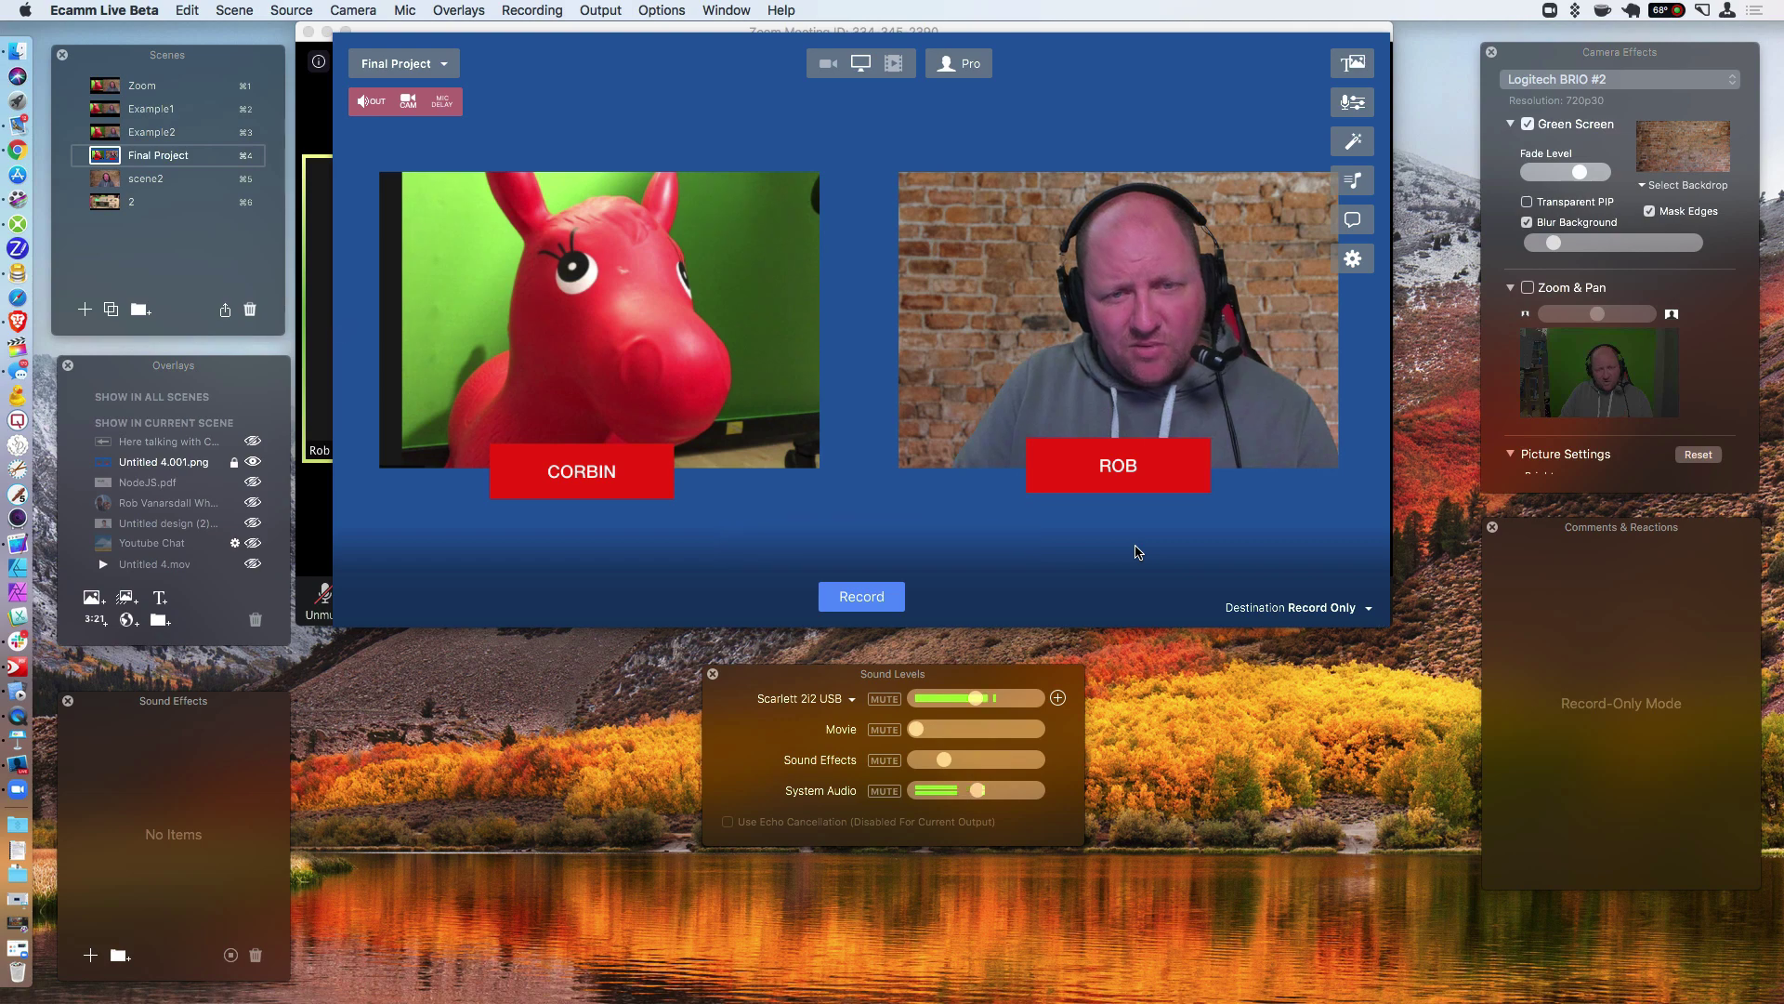
mouse_move(1118, 548)
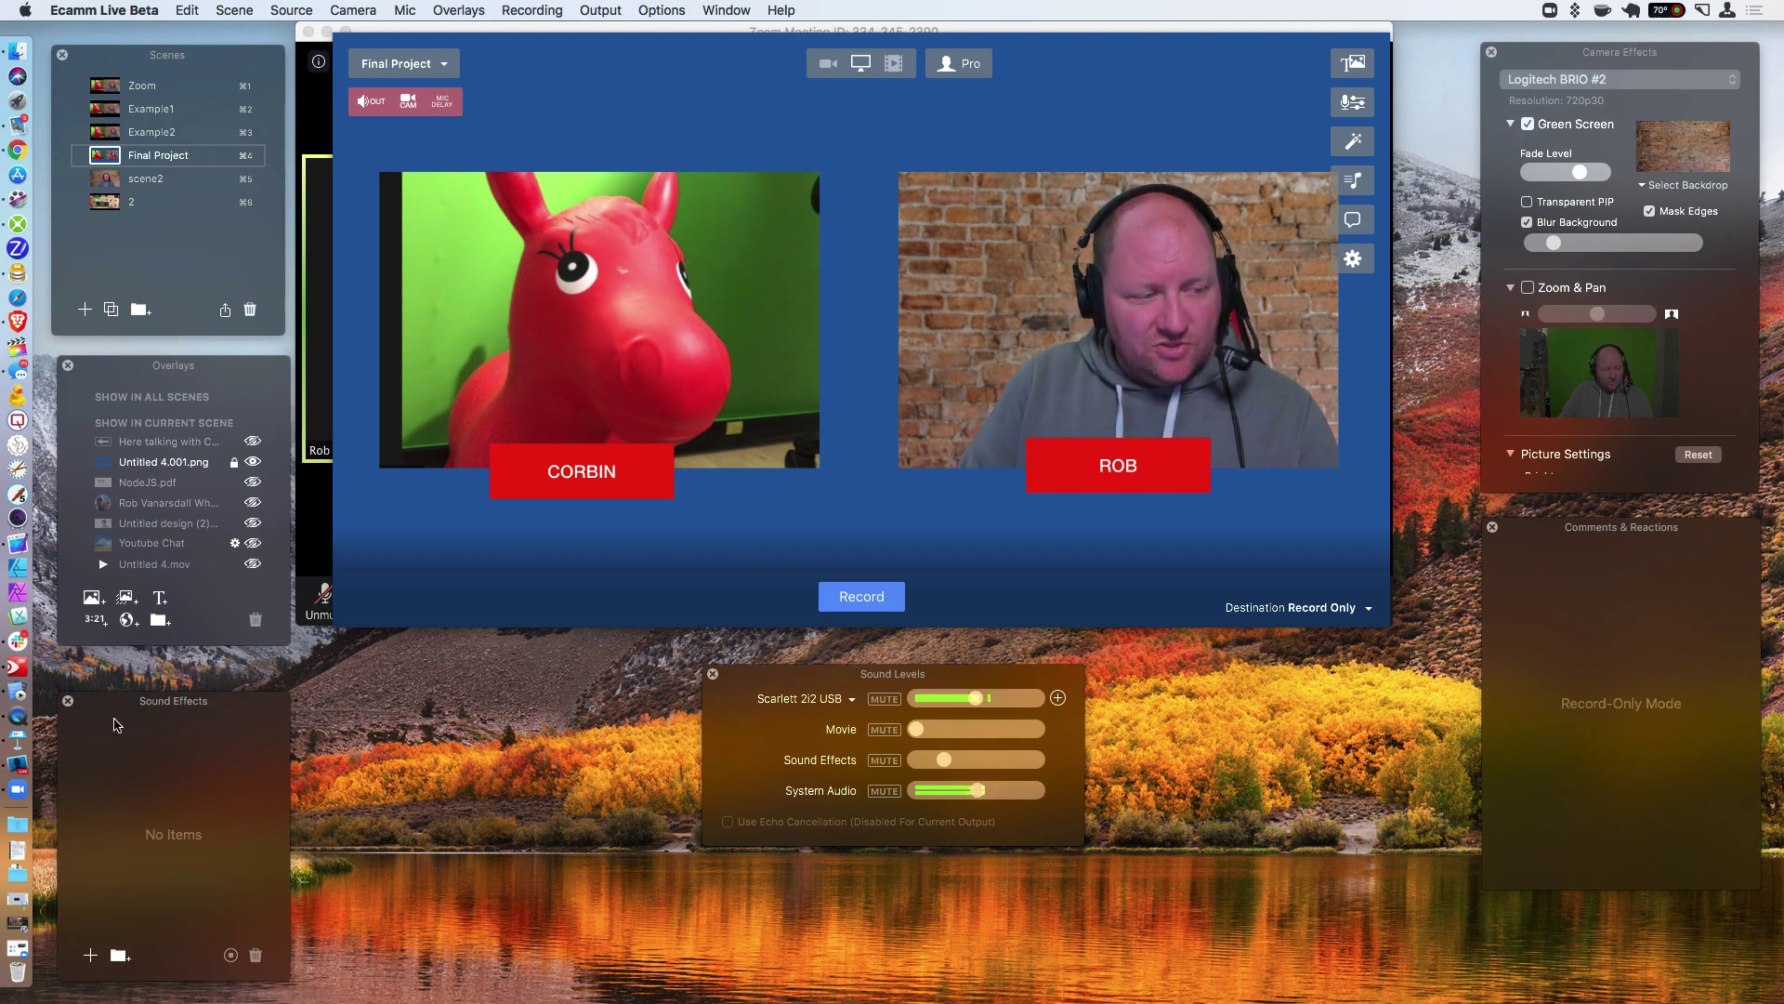
In Zoom's Audio preferences, try Scarlett 2i2 USB, then set Speaker to Same as System.
left_click(16, 789)
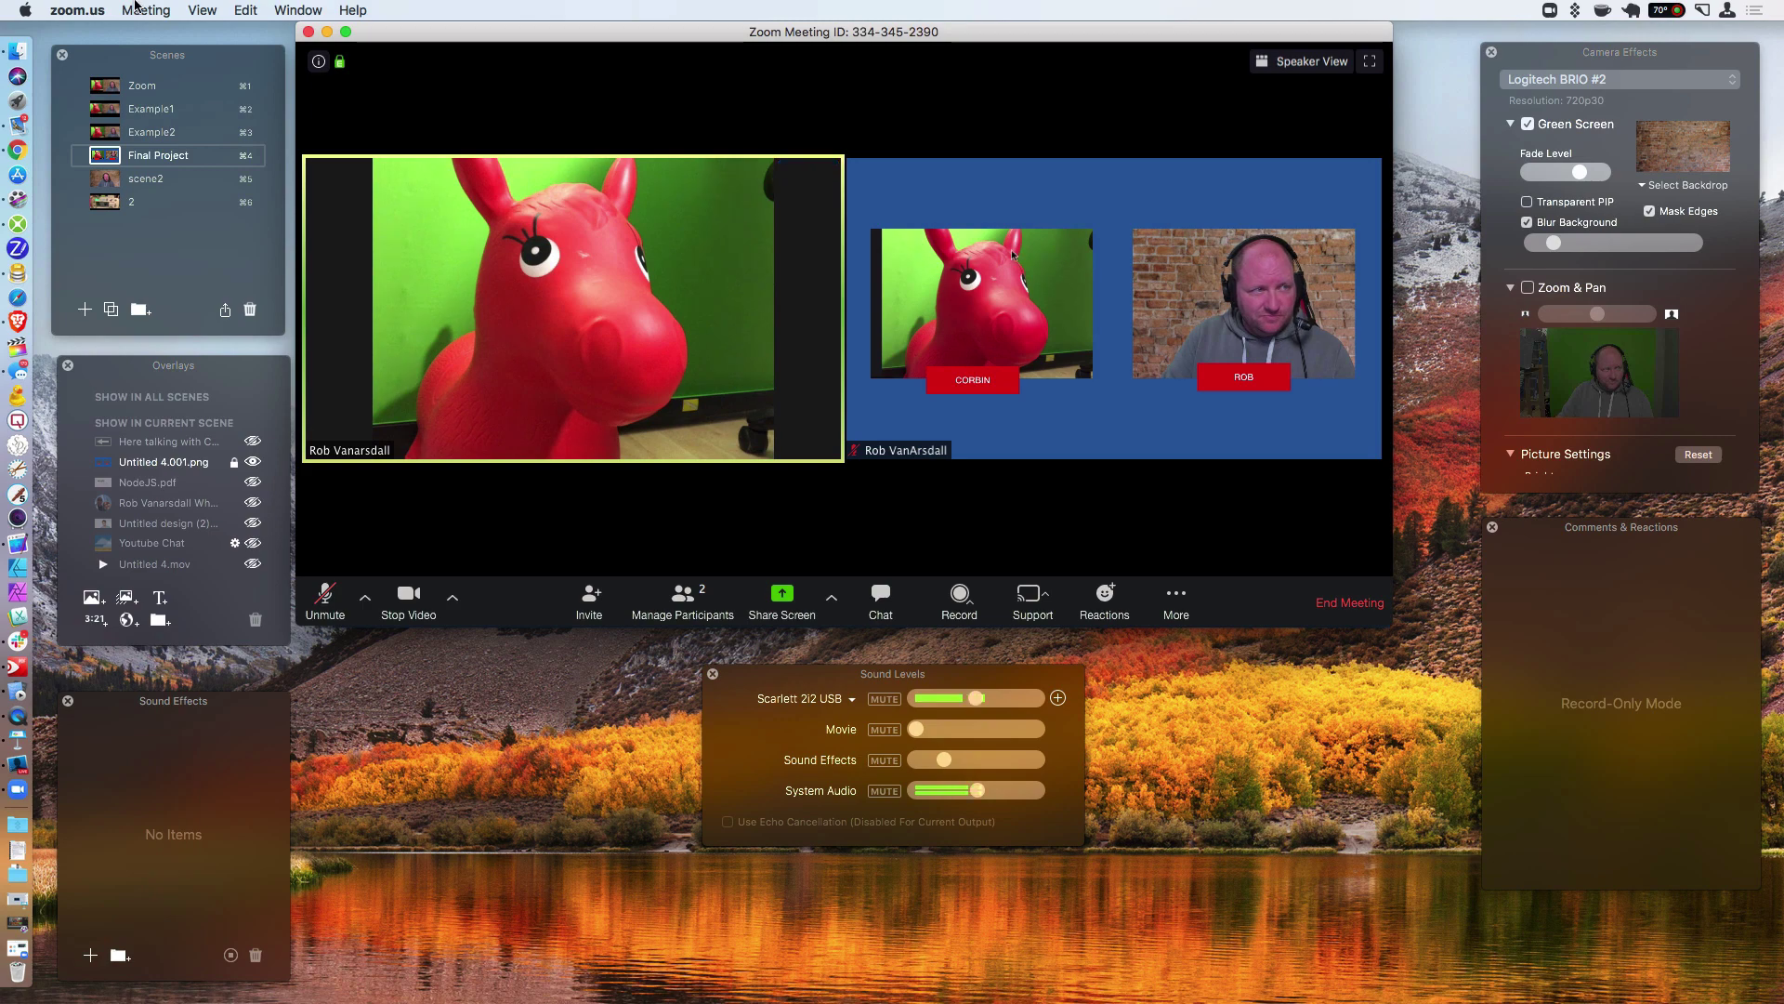
left_click(78, 11)
left_click(119, 67)
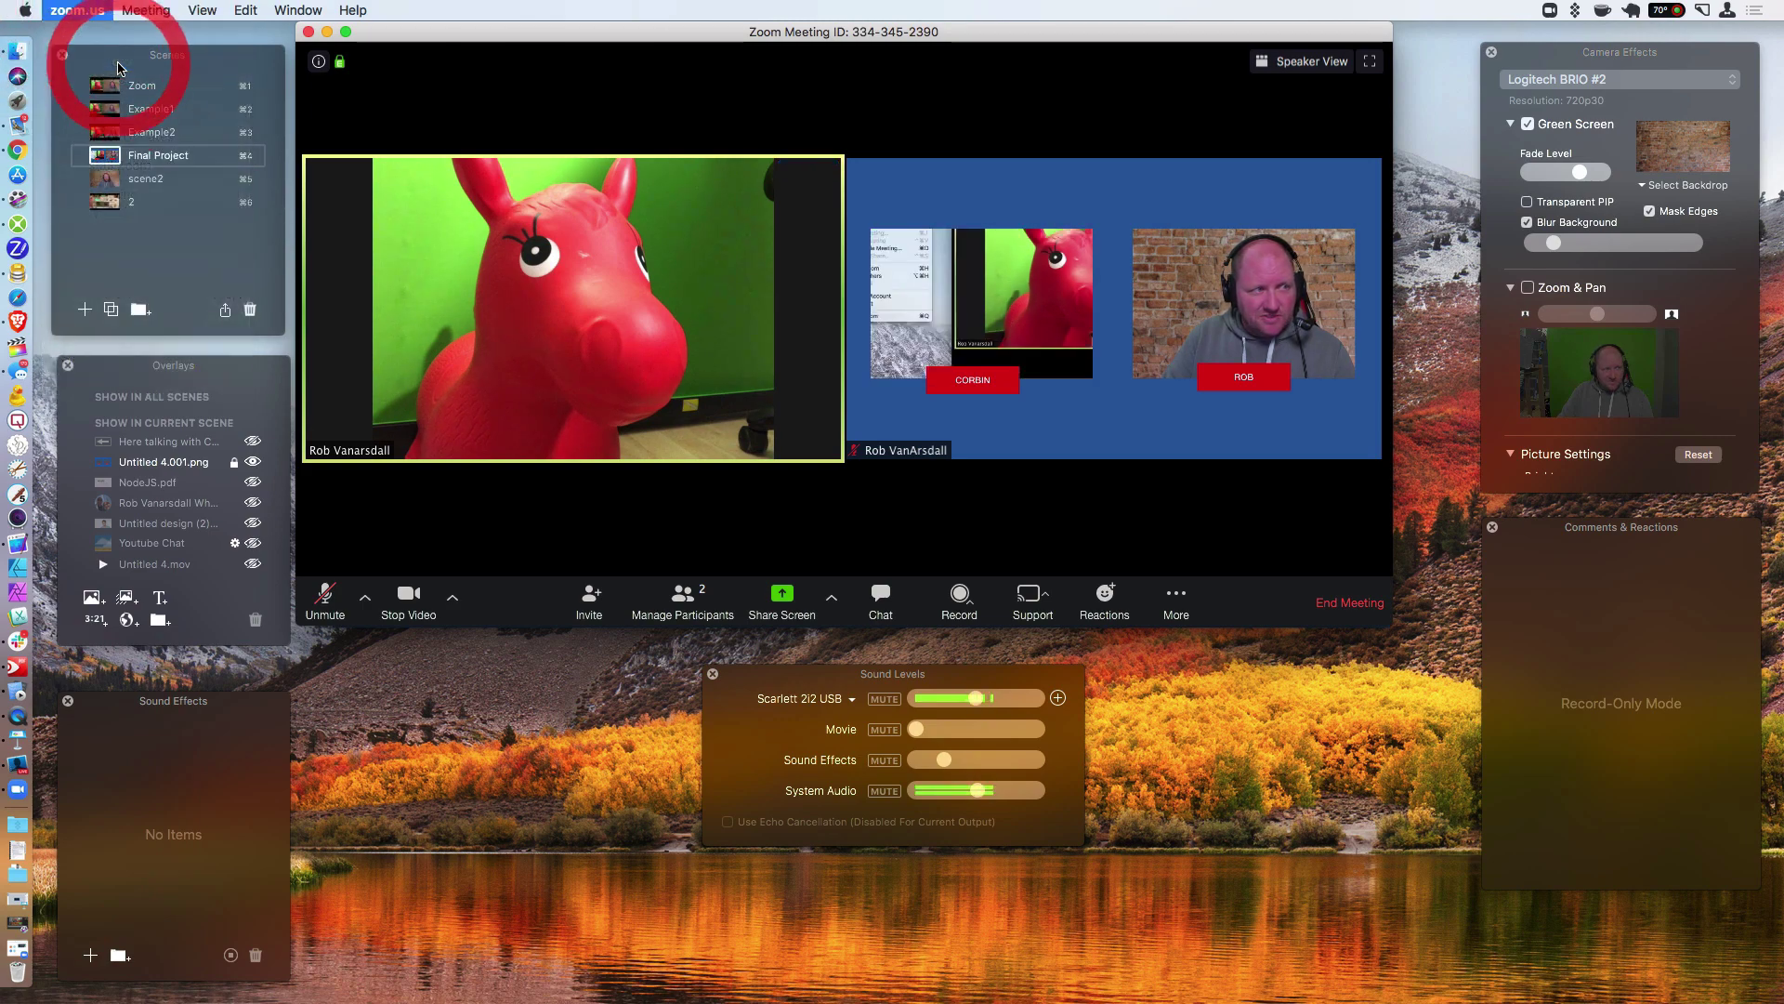
left_click_drag(762, 227, 762, 41)
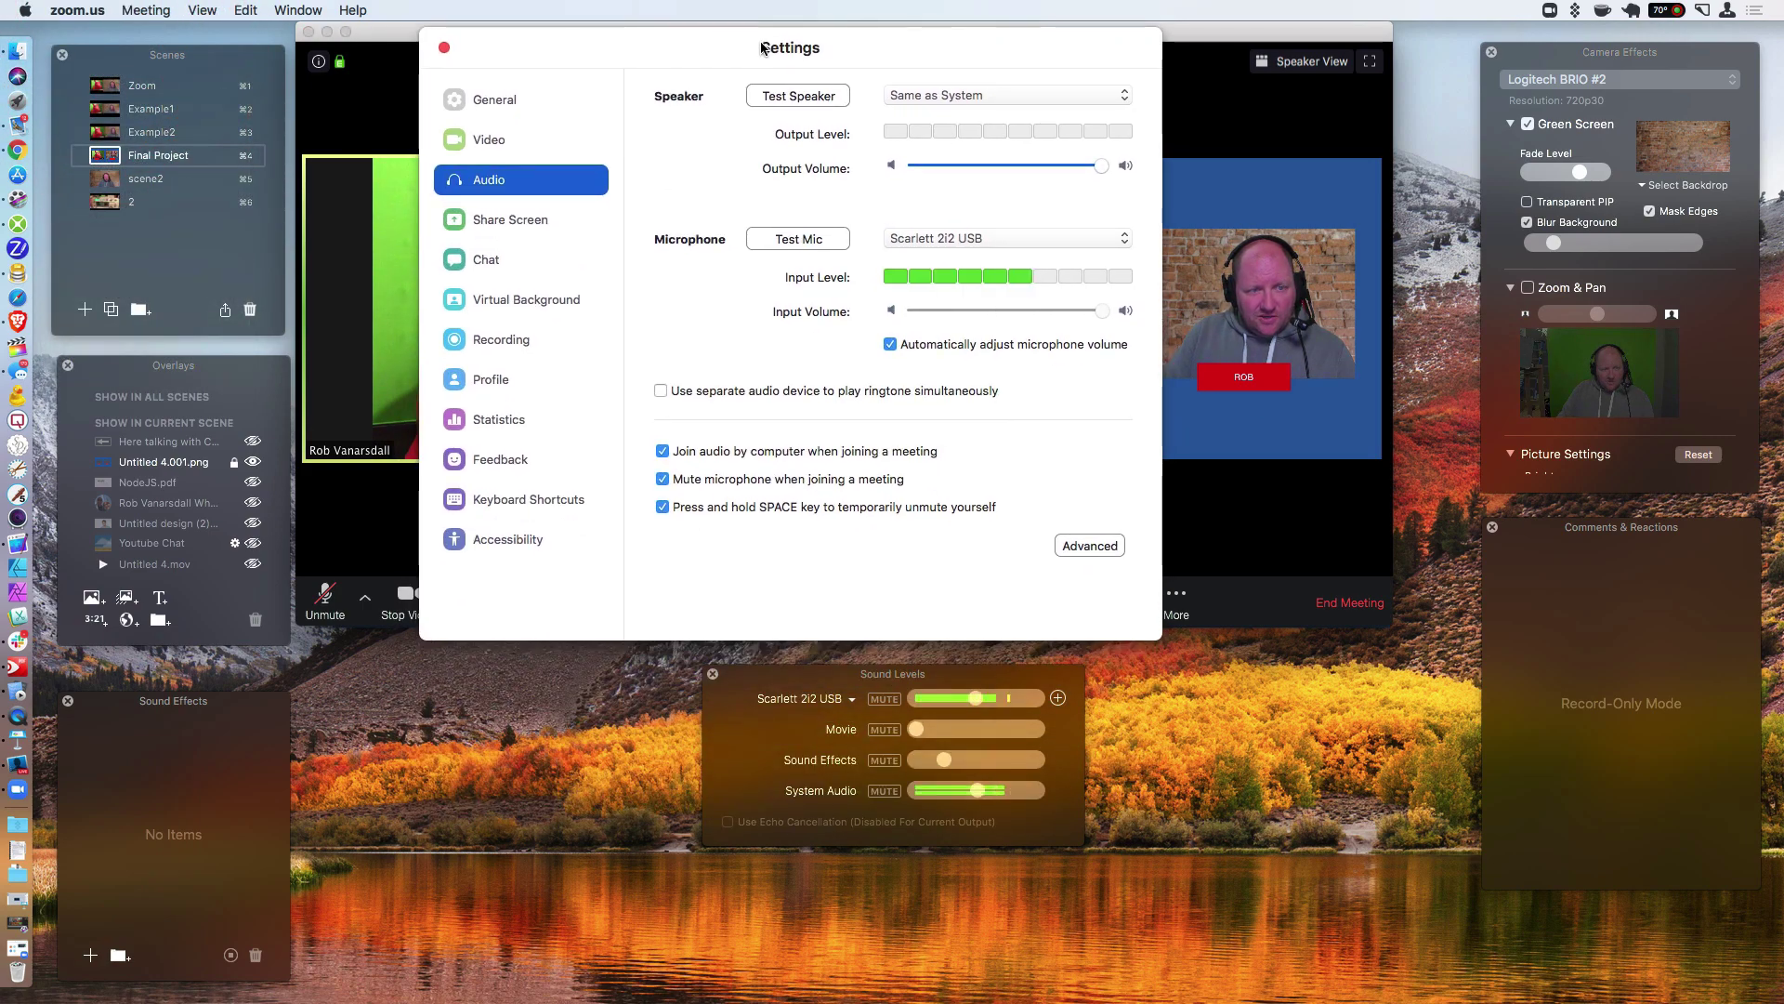
left_click(969, 95)
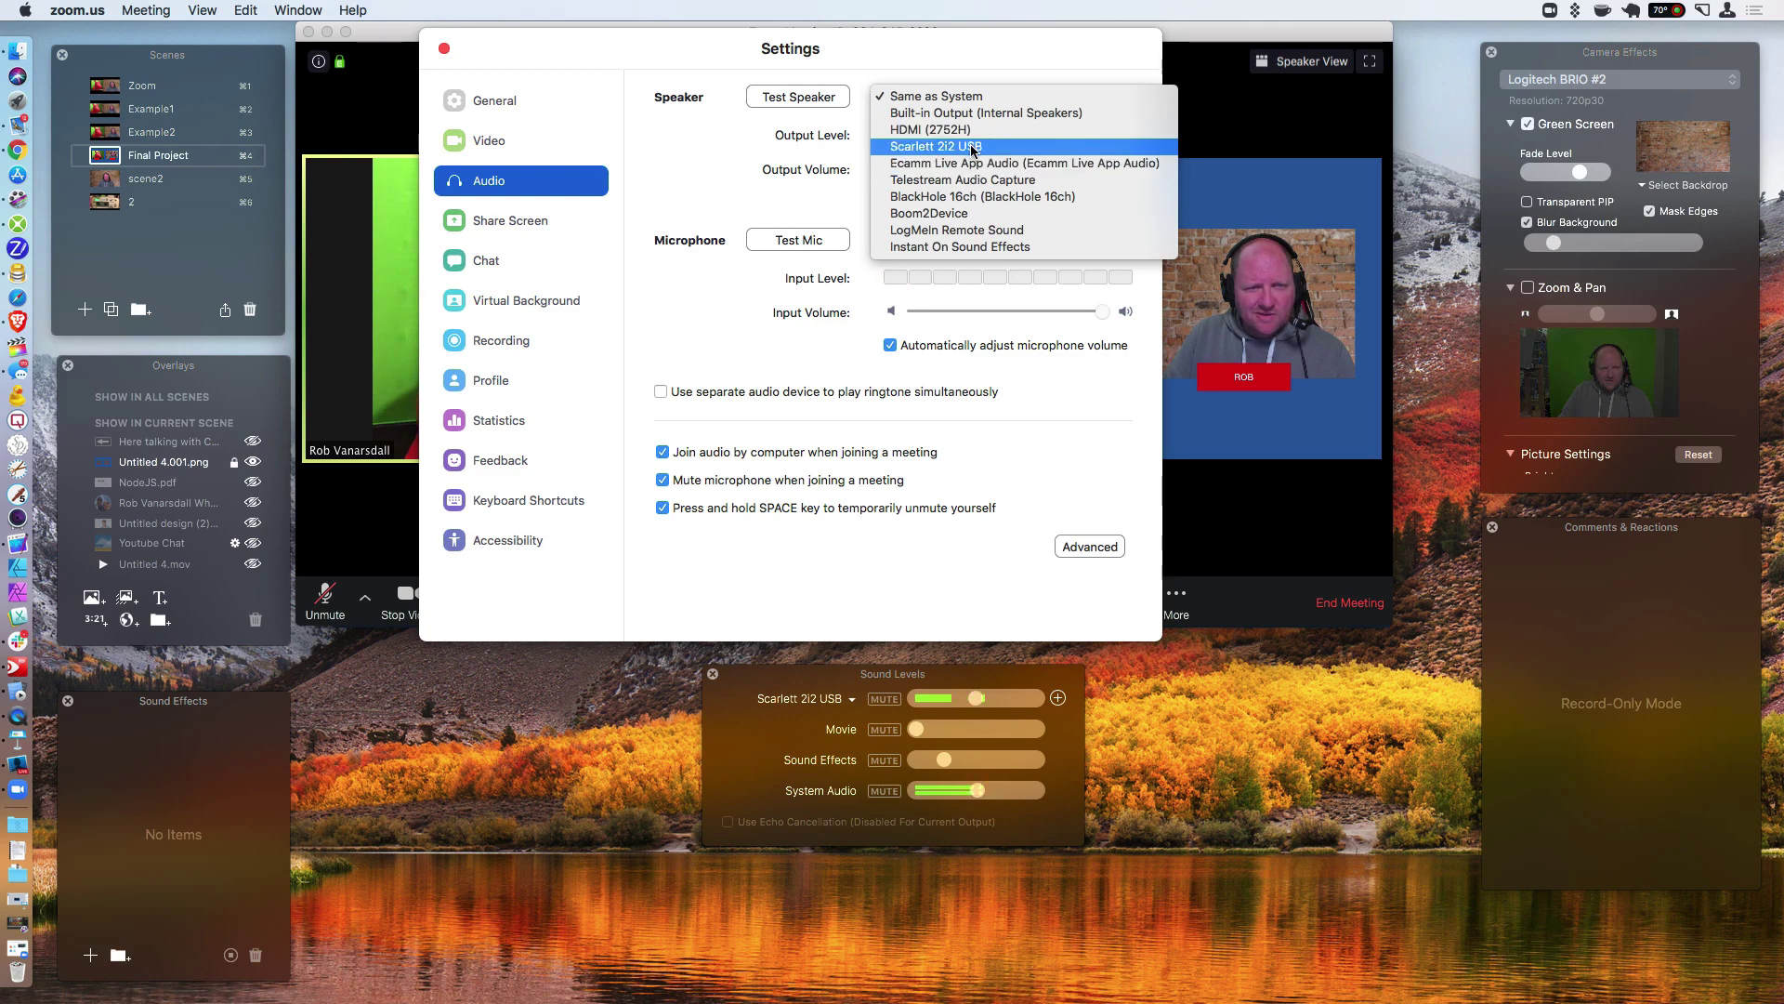
left_click(973, 147)
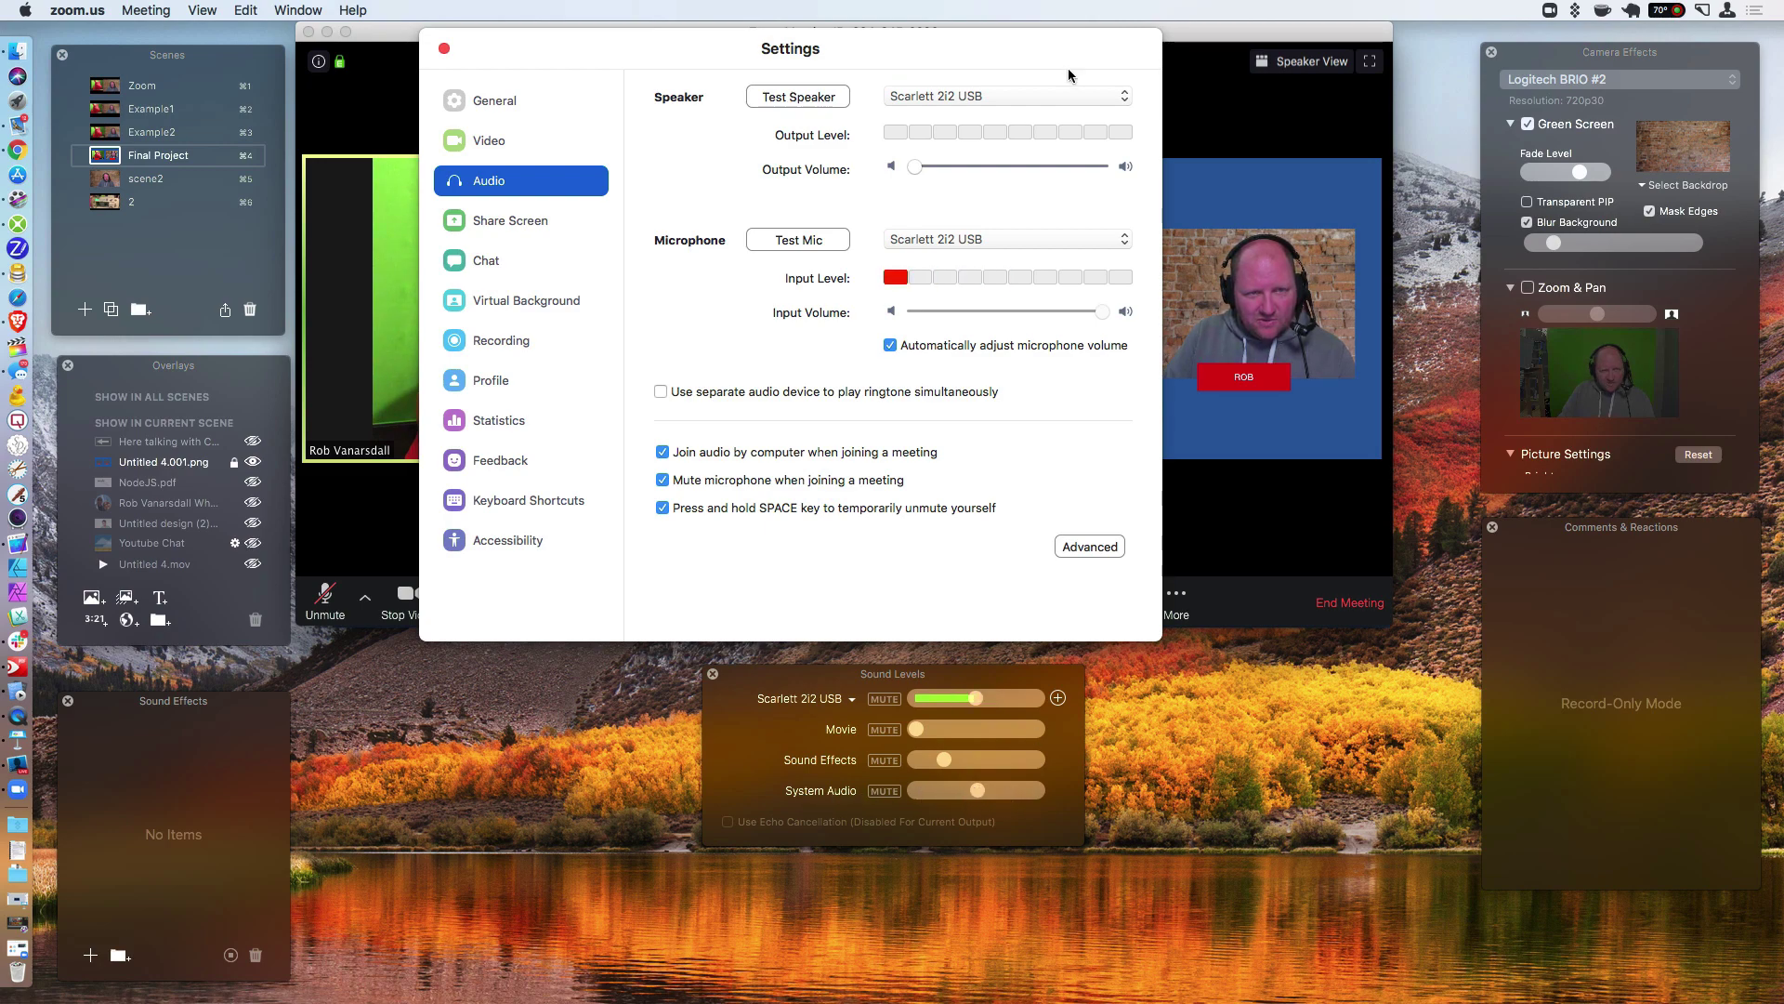
left_click(1011, 95)
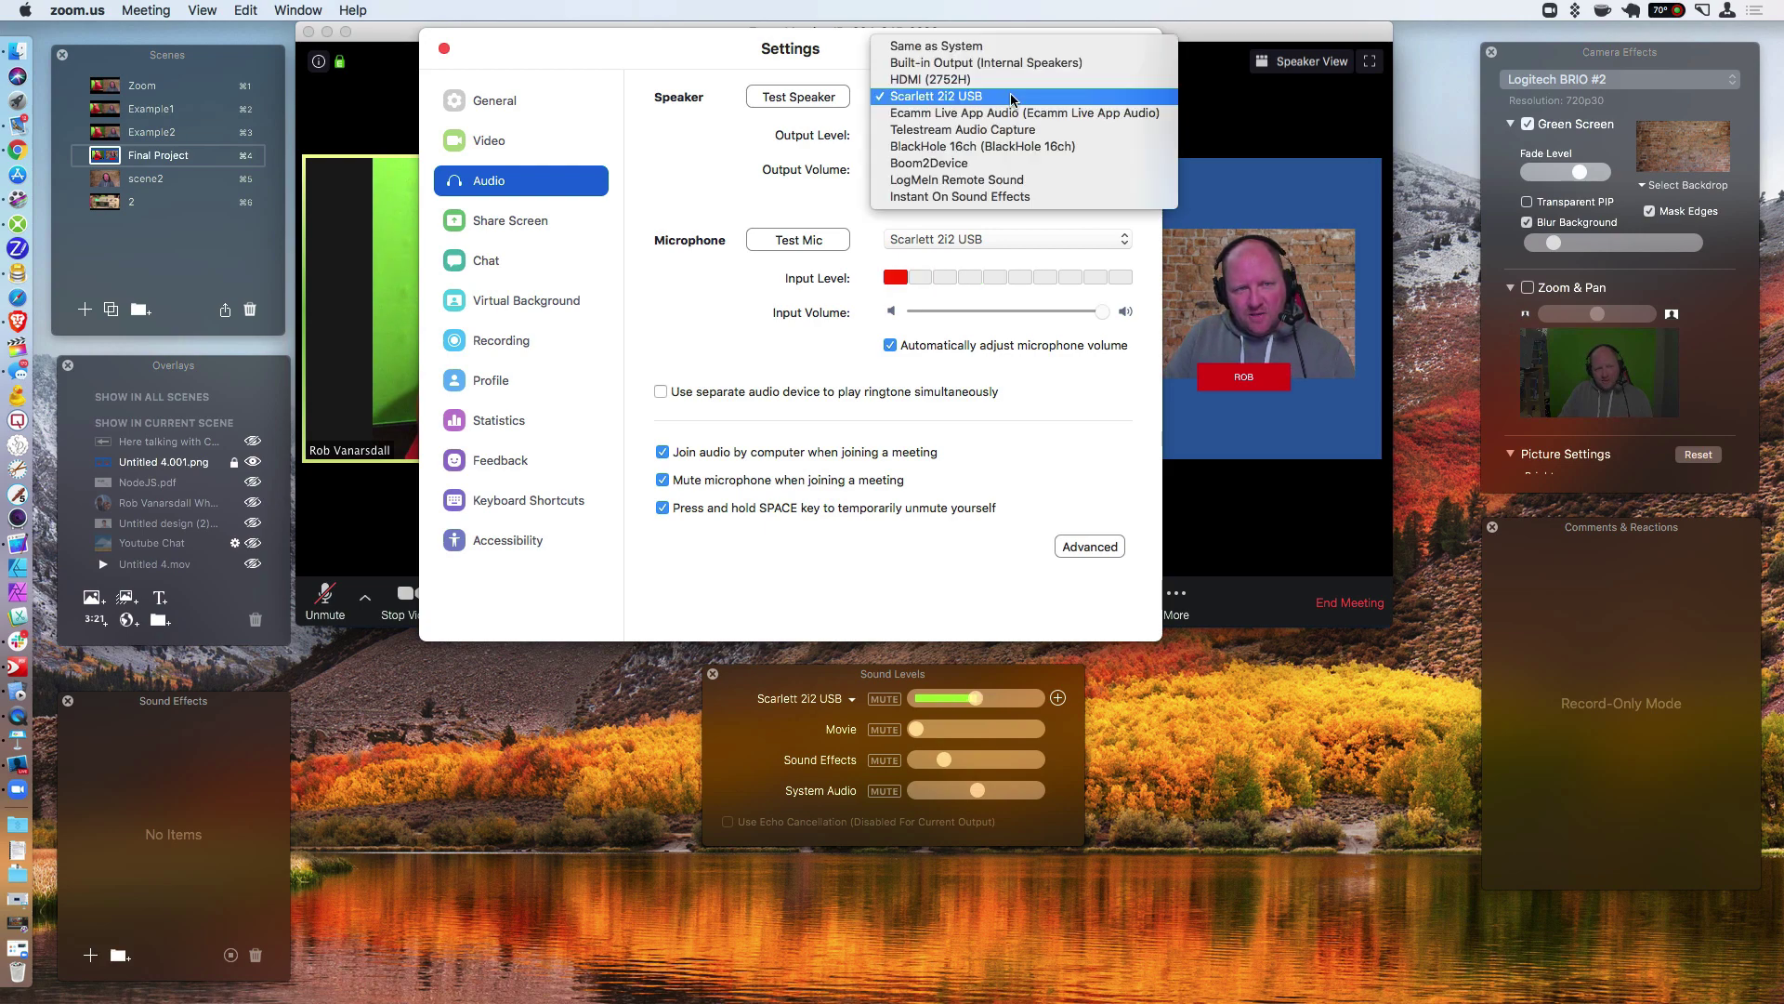
left_click(1001, 46)
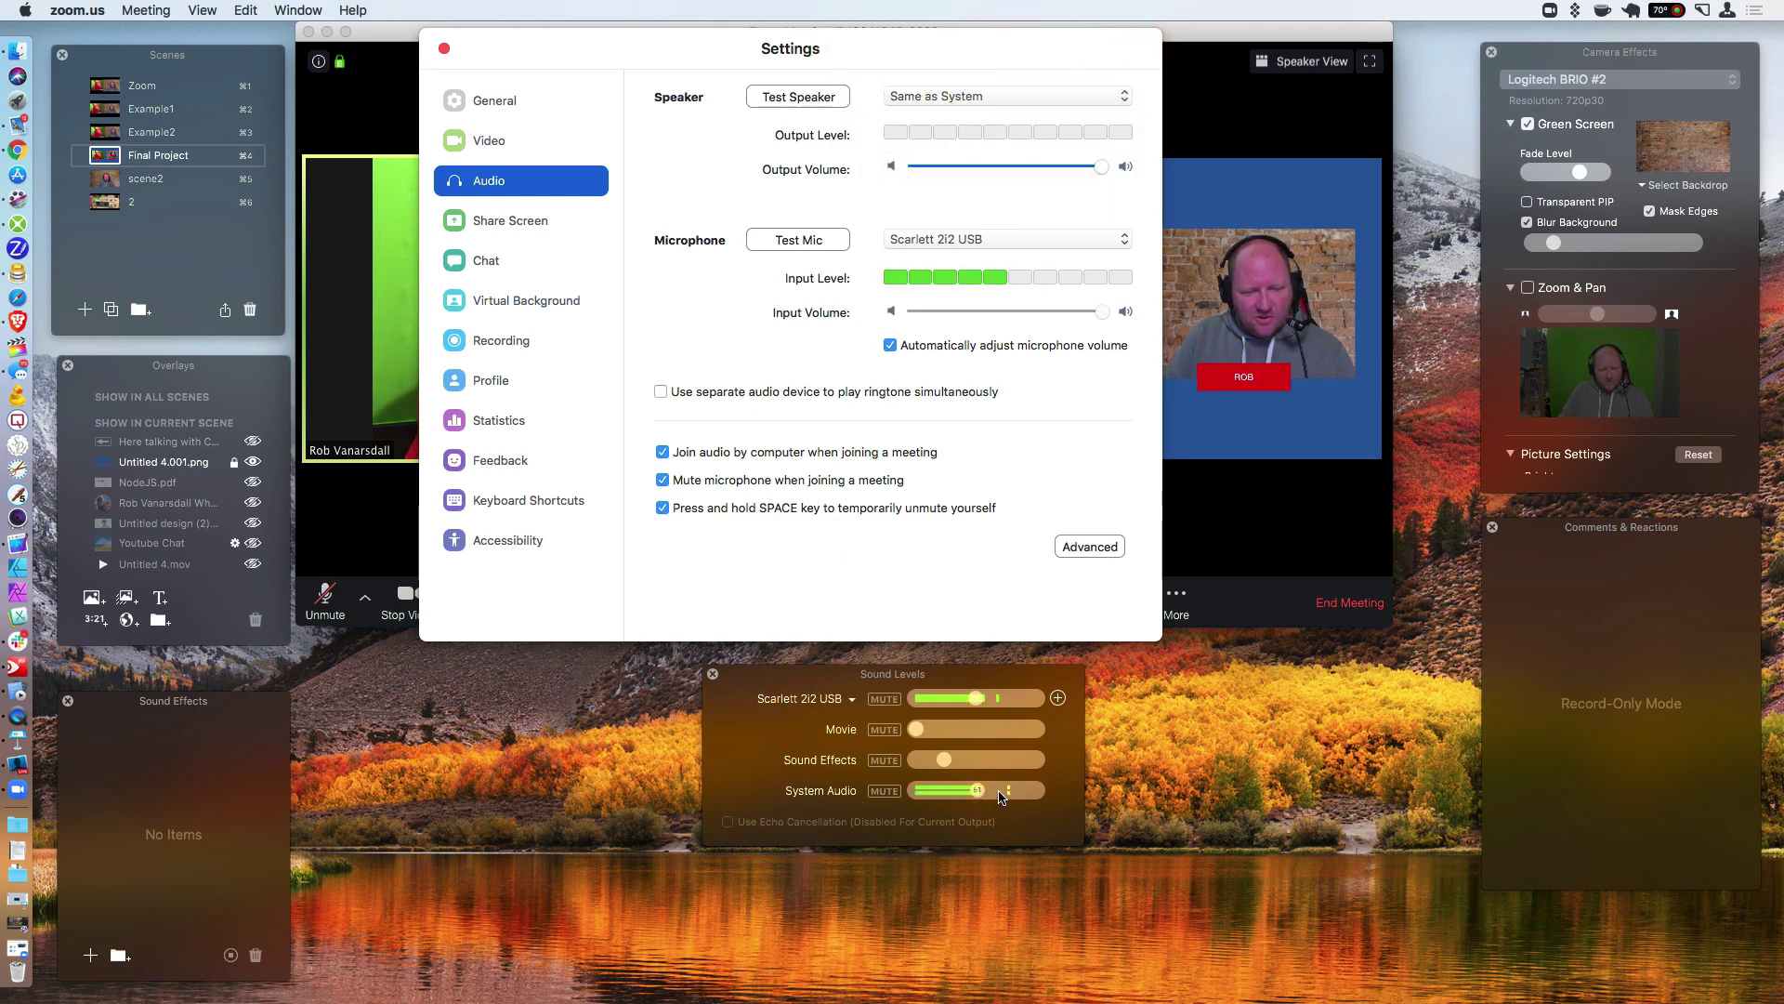
left_click(444, 49)
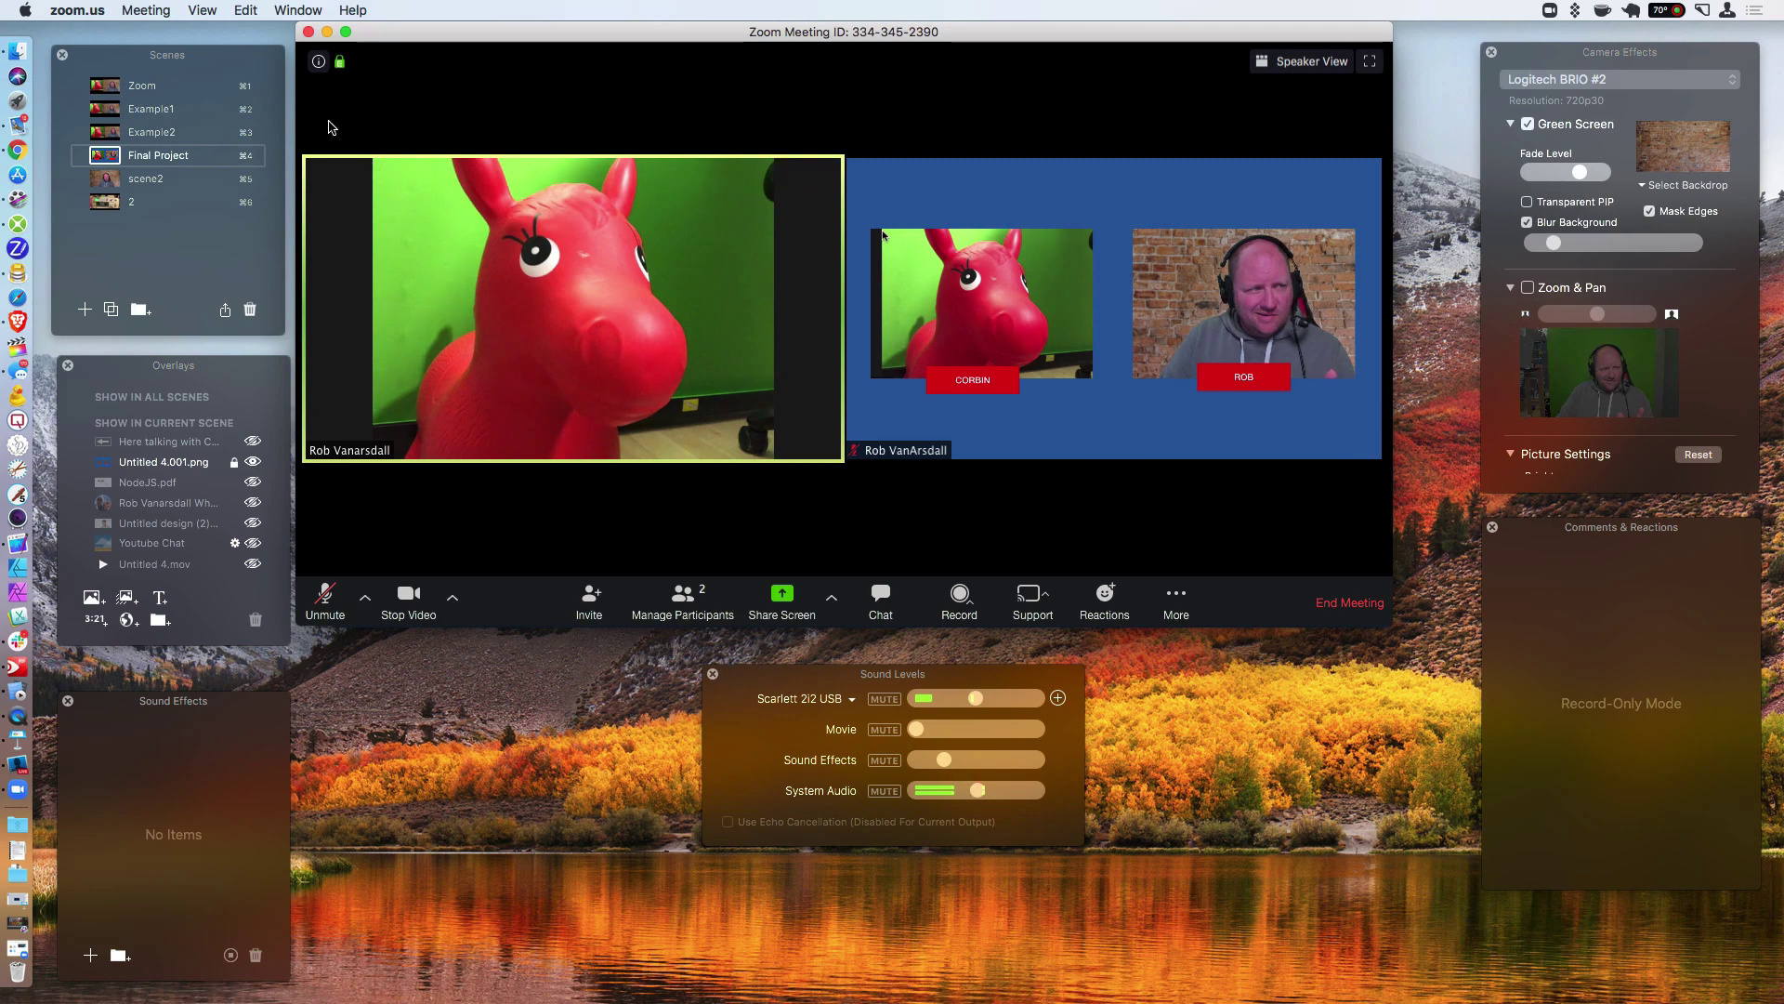
left_click(105, 109)
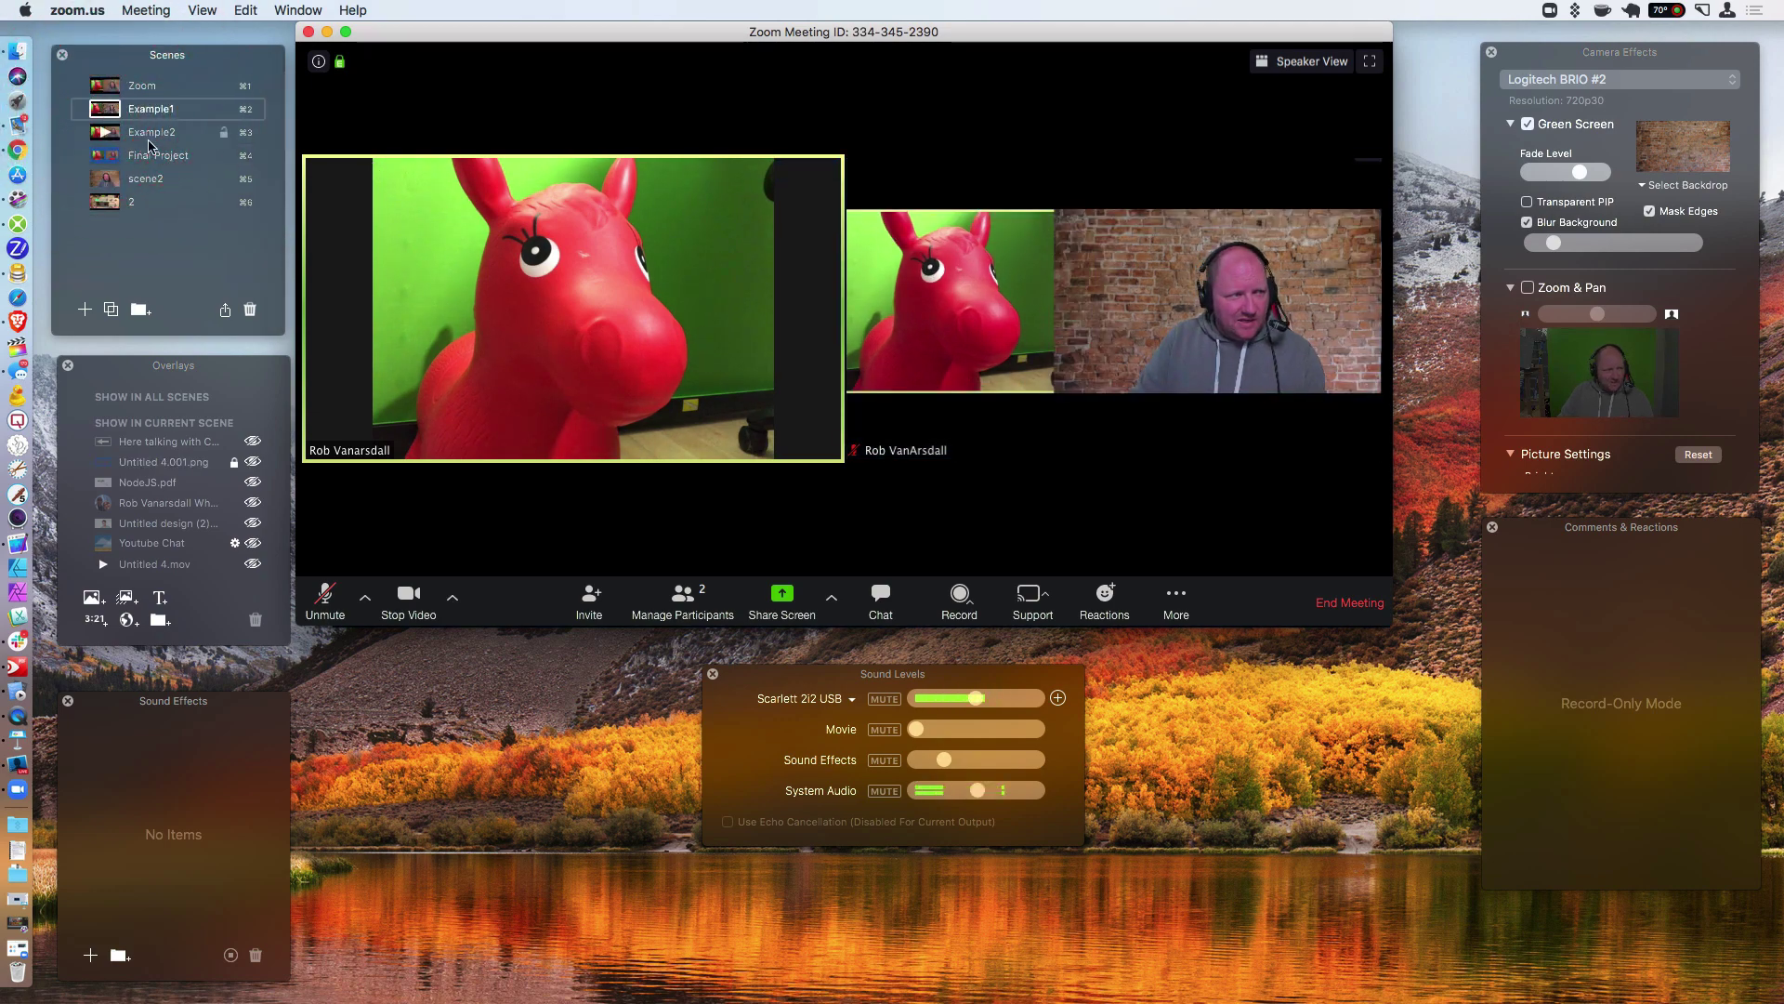
left_click(103, 135)
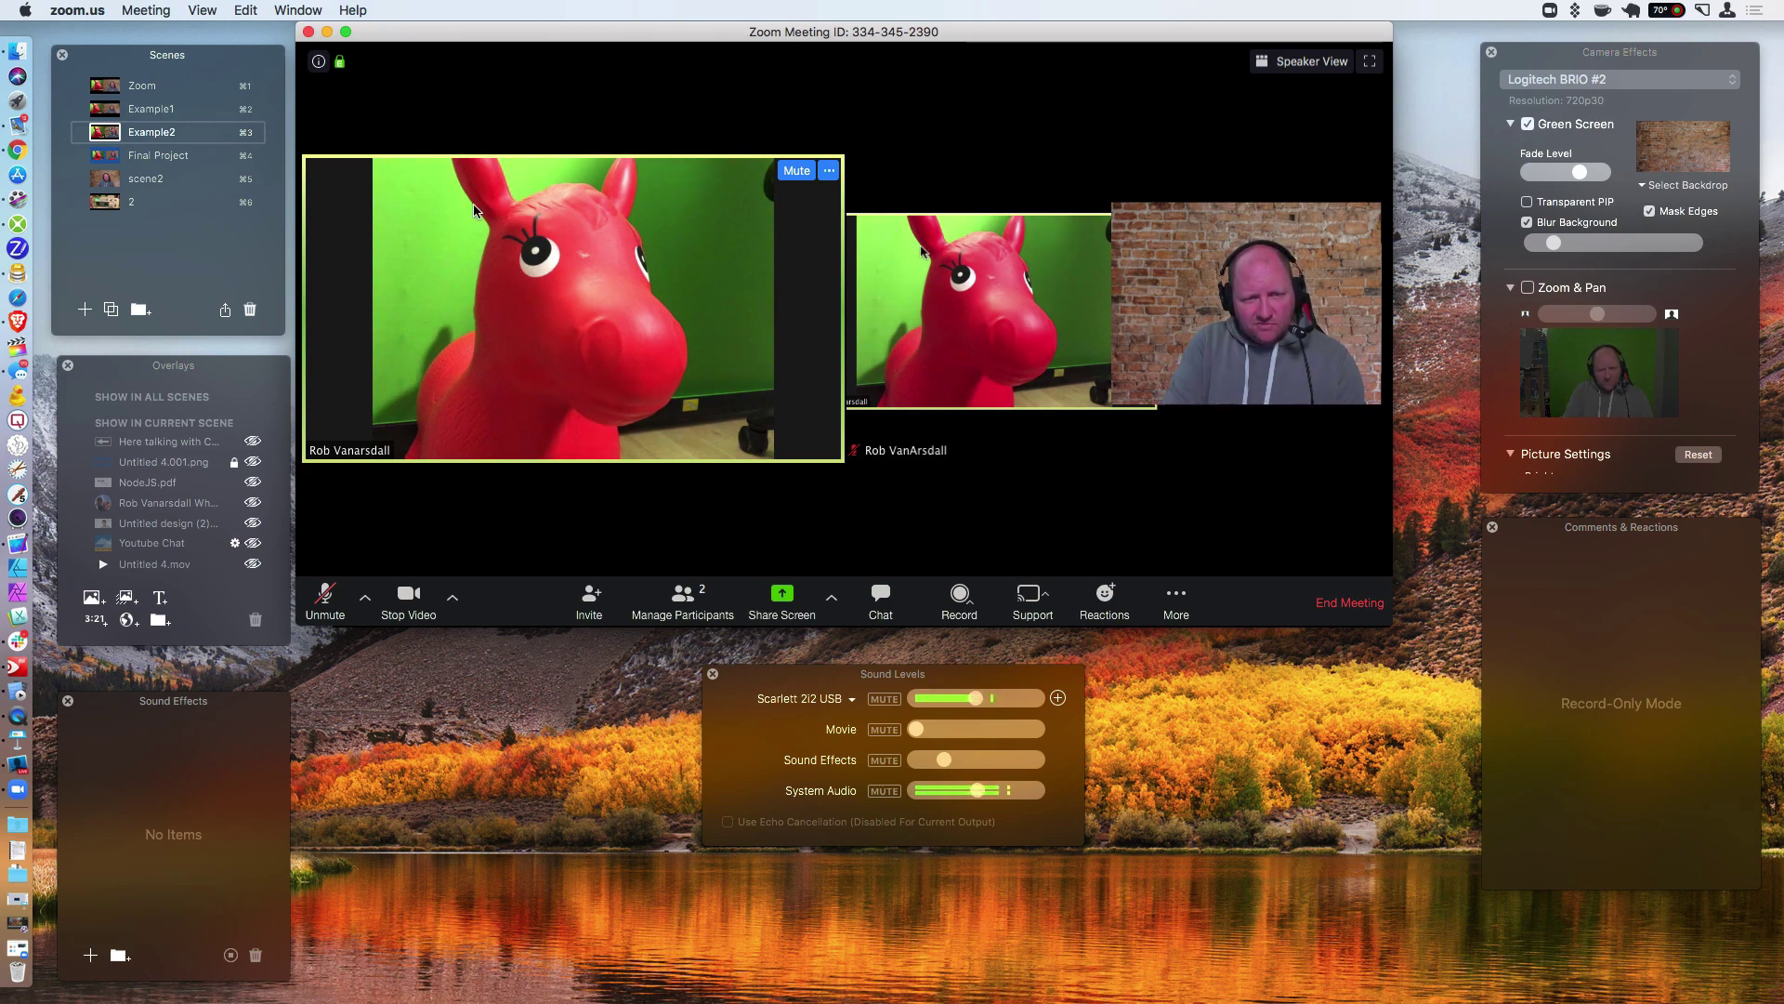
left_click(105, 158)
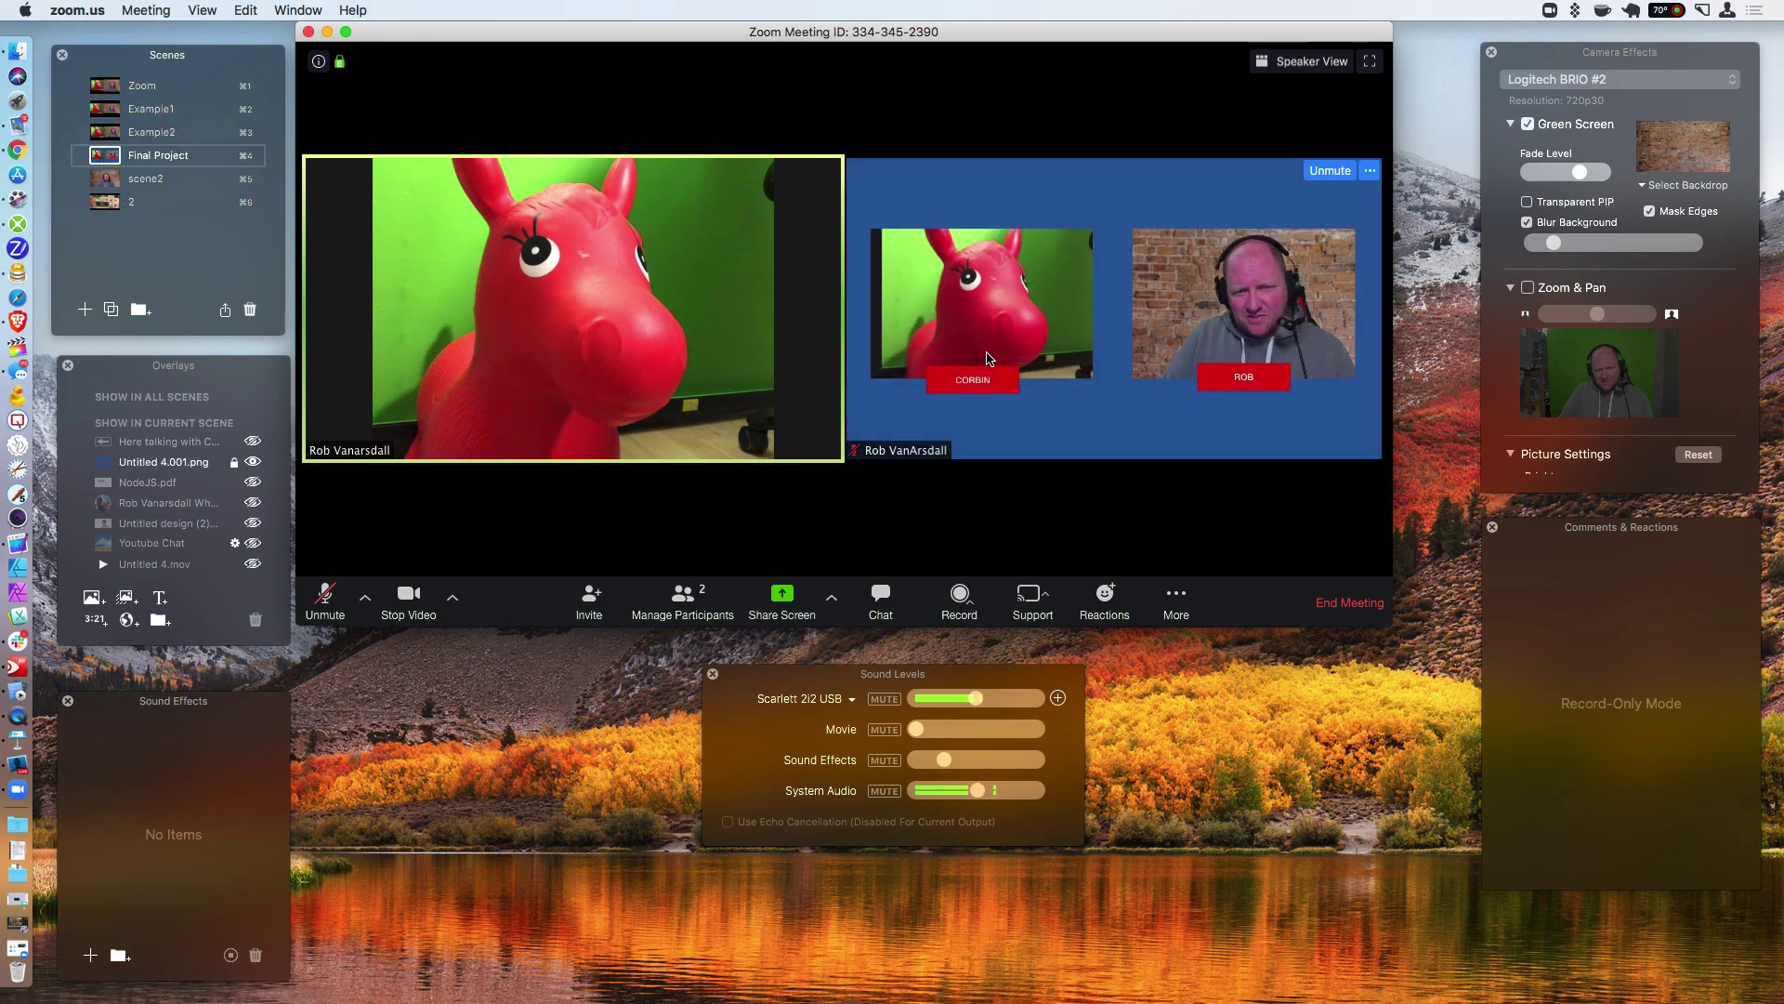